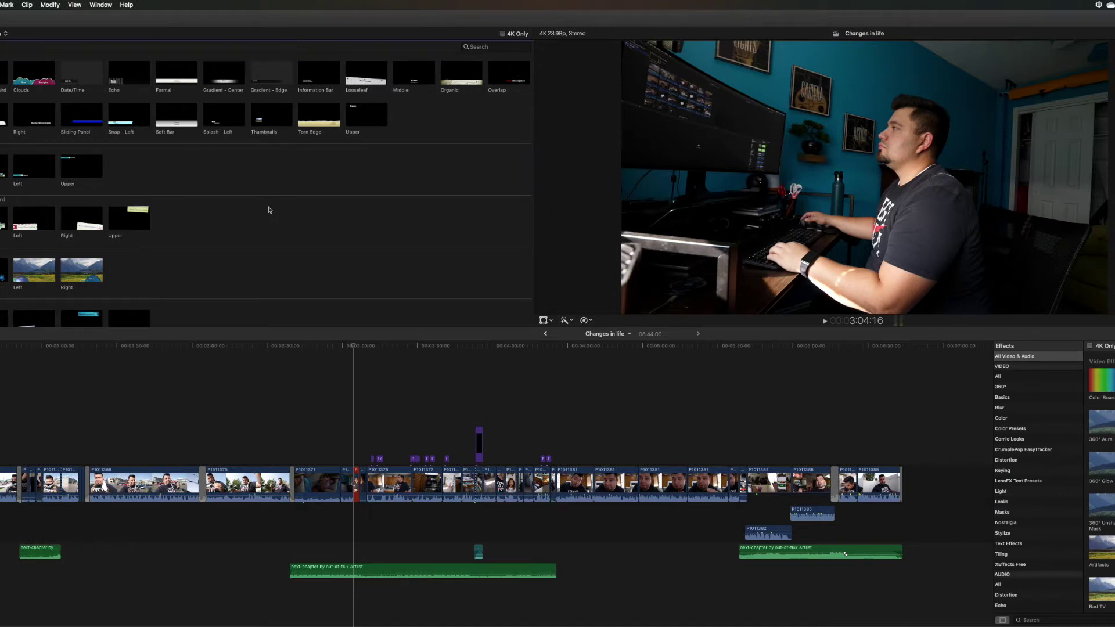
# - Select the Snap - Left title and review its text settings and Published Parameters
pyautogui.click(127, 116)
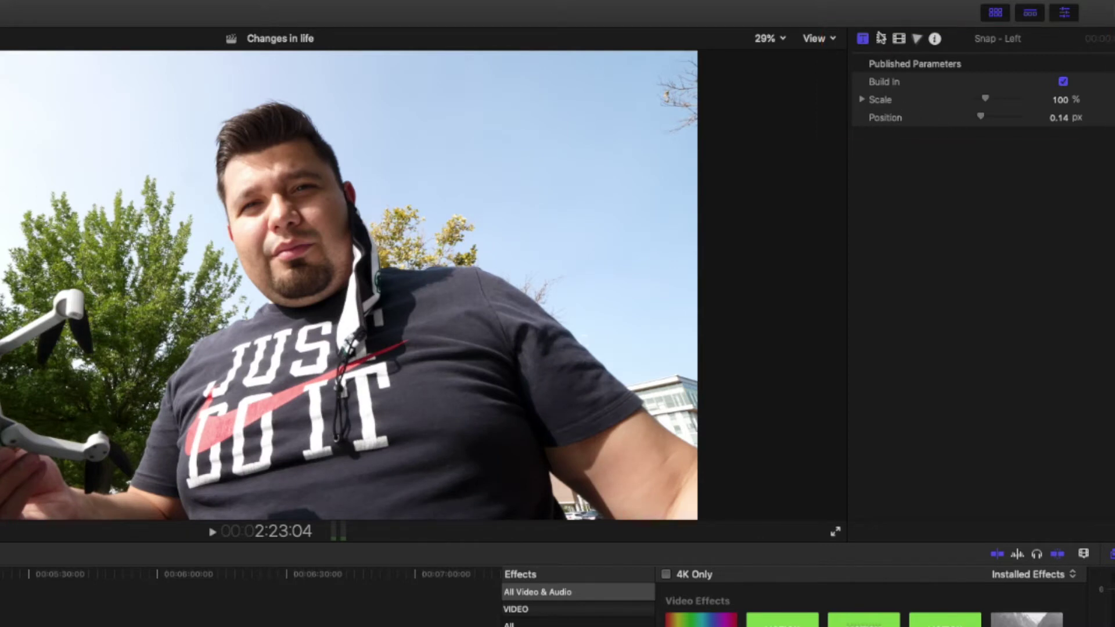
pyautogui.click(881, 37)
pyautogui.click(863, 38)
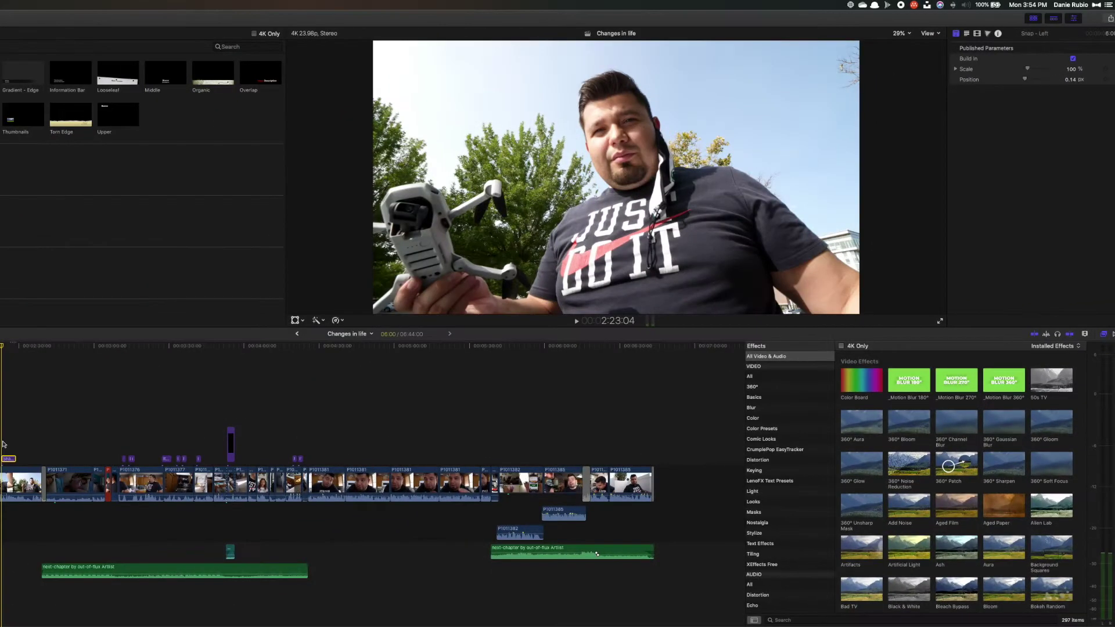
# - Play the lower-third over the footage, then delete the test title and bring up the Snap - Left options
pyautogui.press('space')
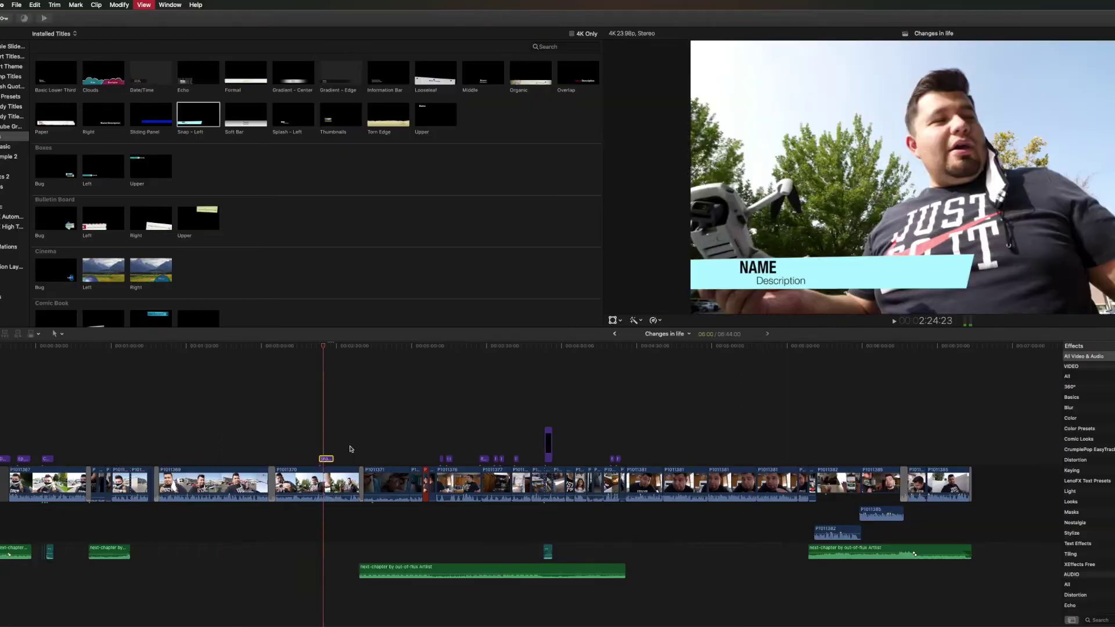
pyautogui.press('space')
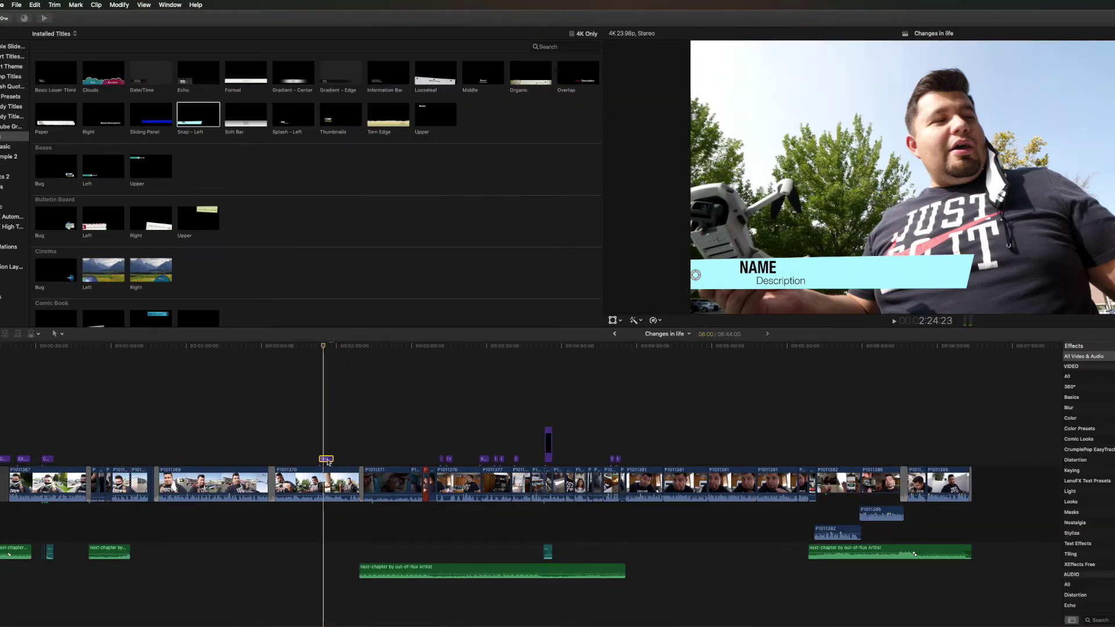
pyautogui.press('Delete')
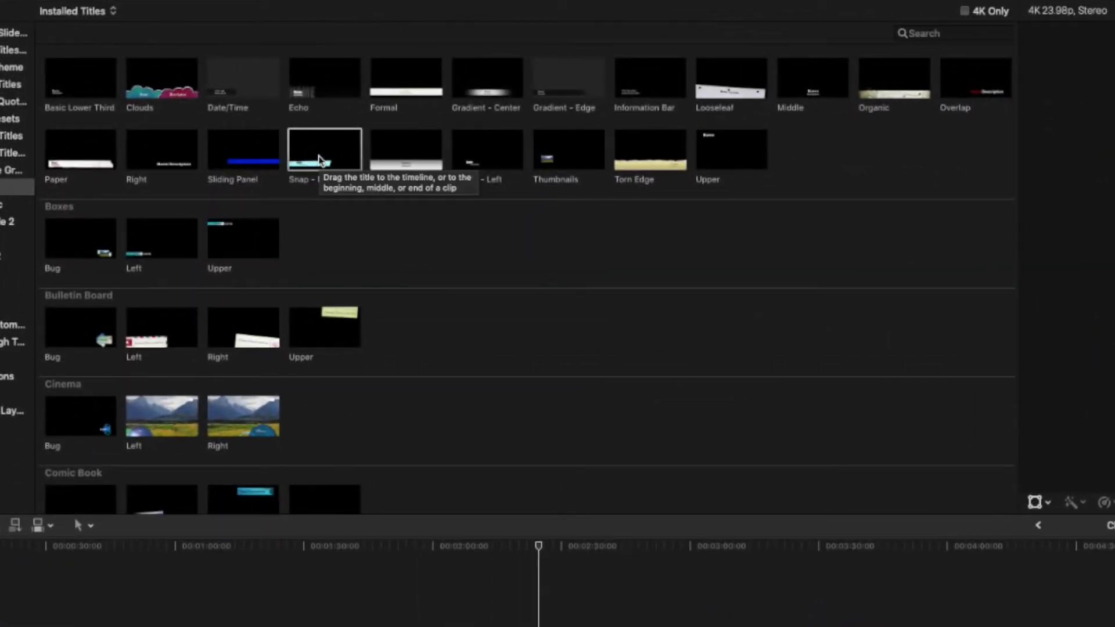
pyautogui.rightClick(319, 159)
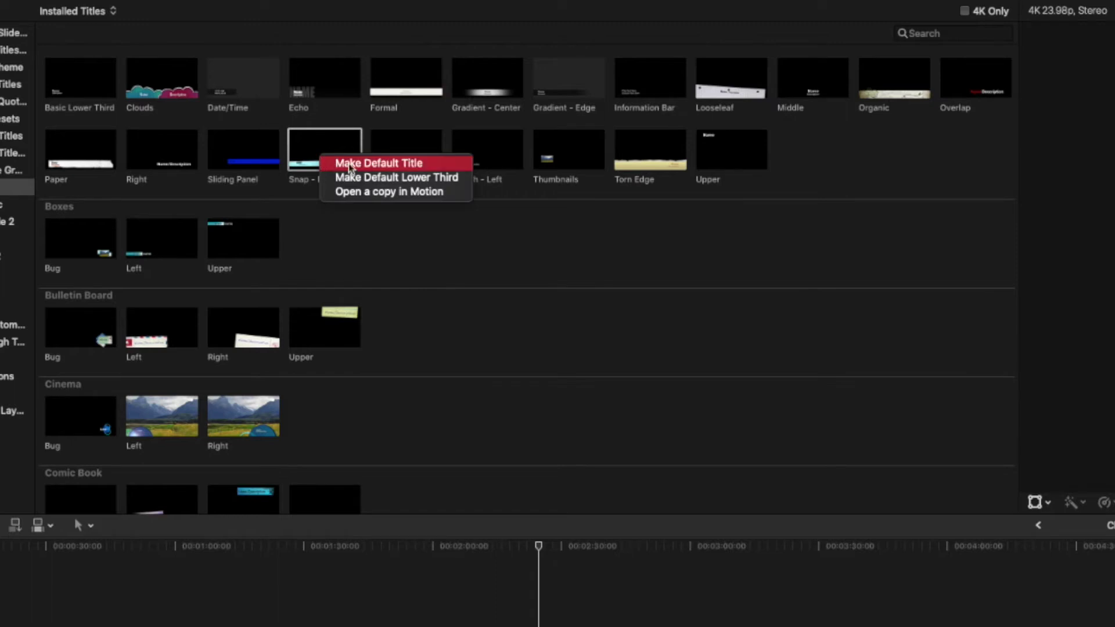
# - Open a copy of Snap - Left in Motion as 'Snap - Left copy.motn'
pyautogui.click(366, 192)
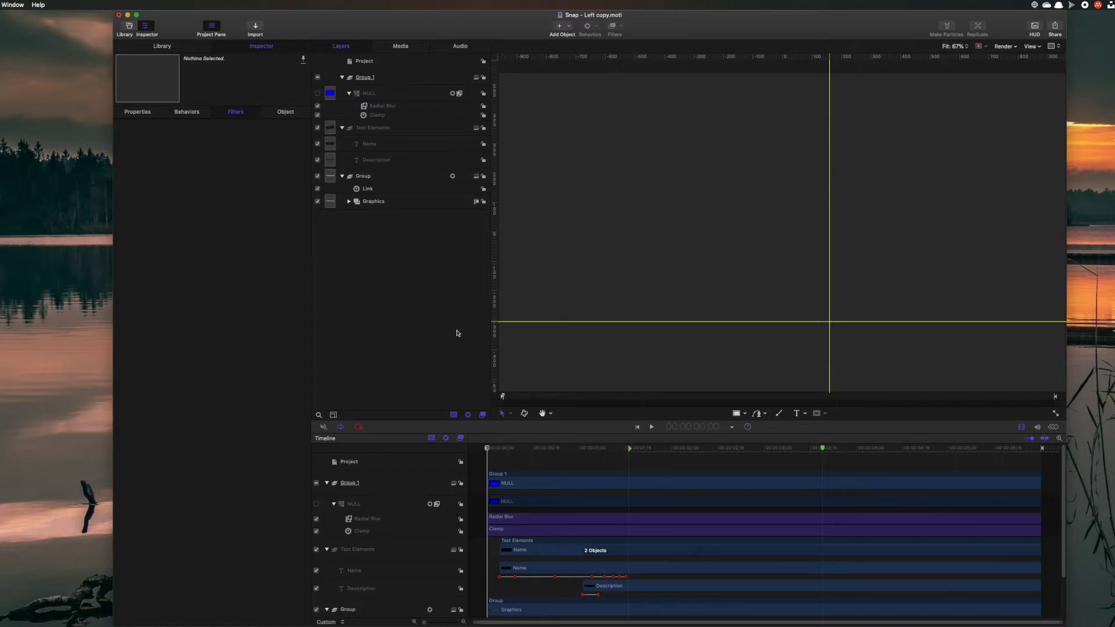
pyautogui.scroll(-3, 541, 618)
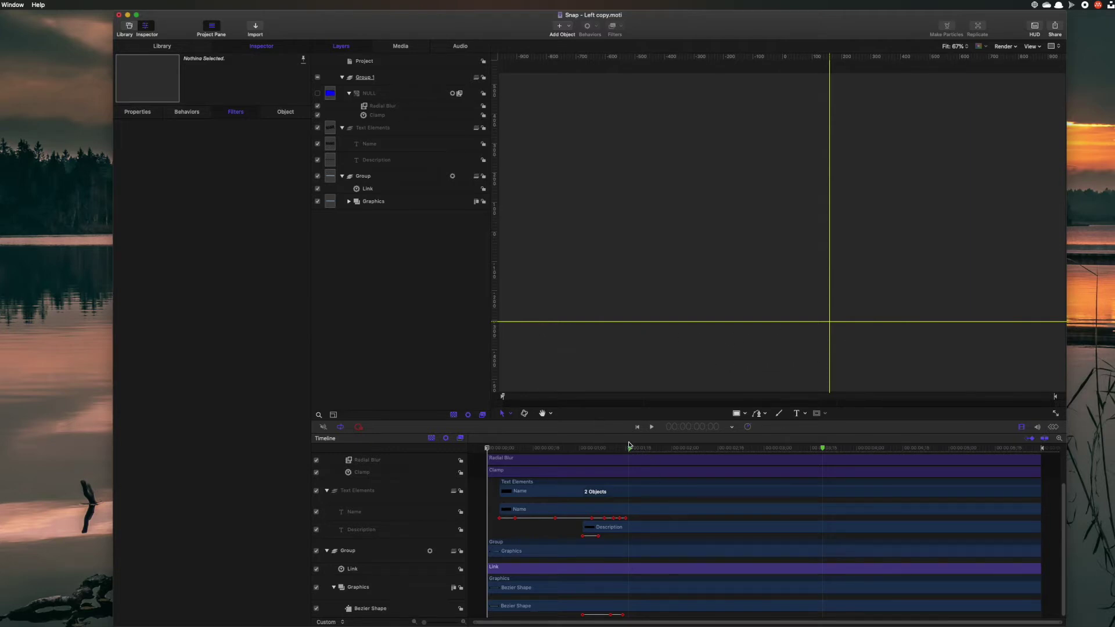
pyautogui.moveTo(629, 446); pyautogui.dragTo(476, 464)
pyautogui.press('space')
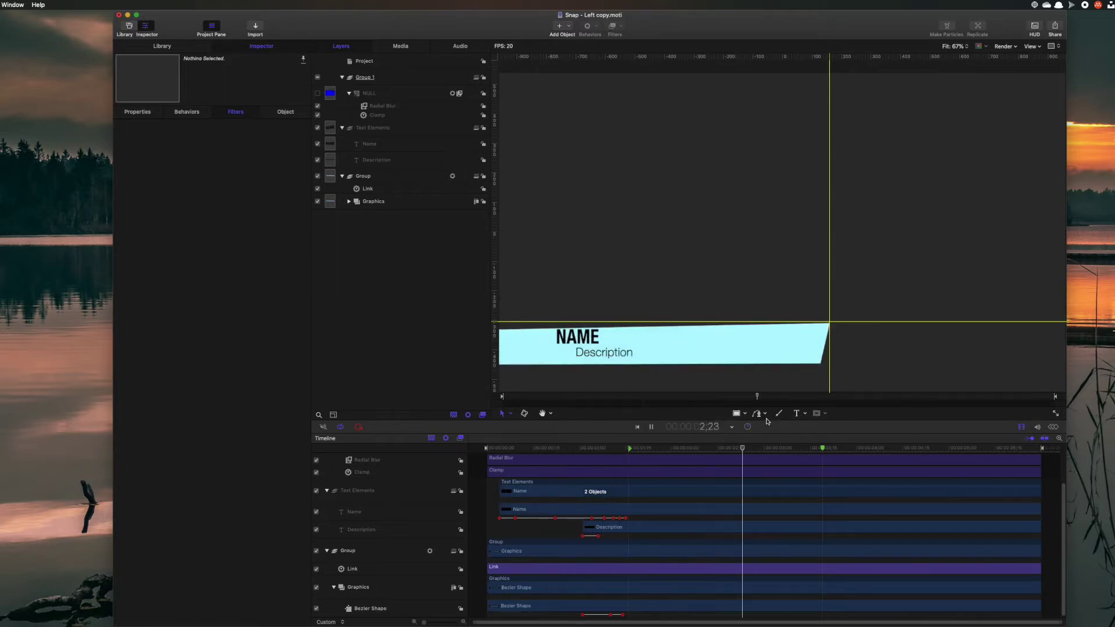
pyautogui.scroll(1, 919, 491)
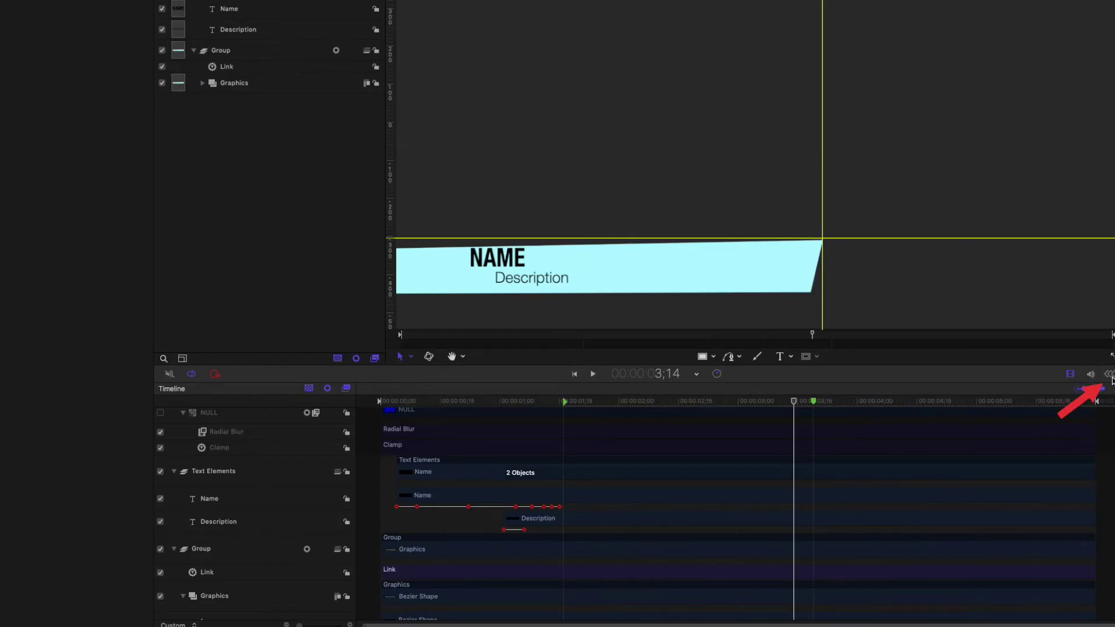
# - Show the Name layer's keyframes and scrub from the start through the NAME arrival to near the end
pyautogui.click(1111, 375)
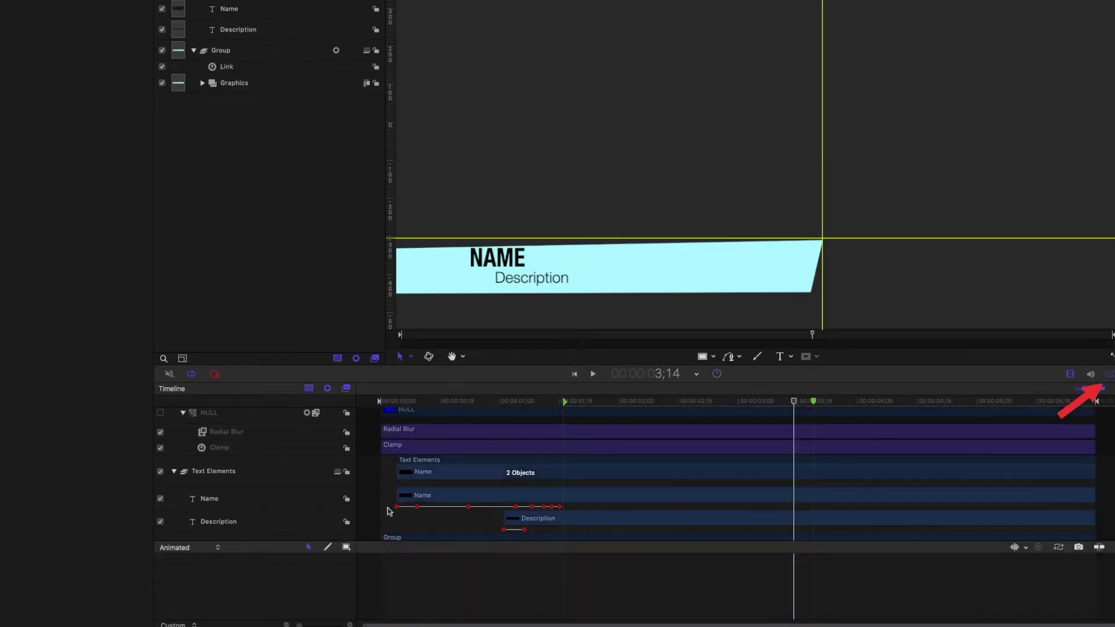
pyautogui.click(407, 500)
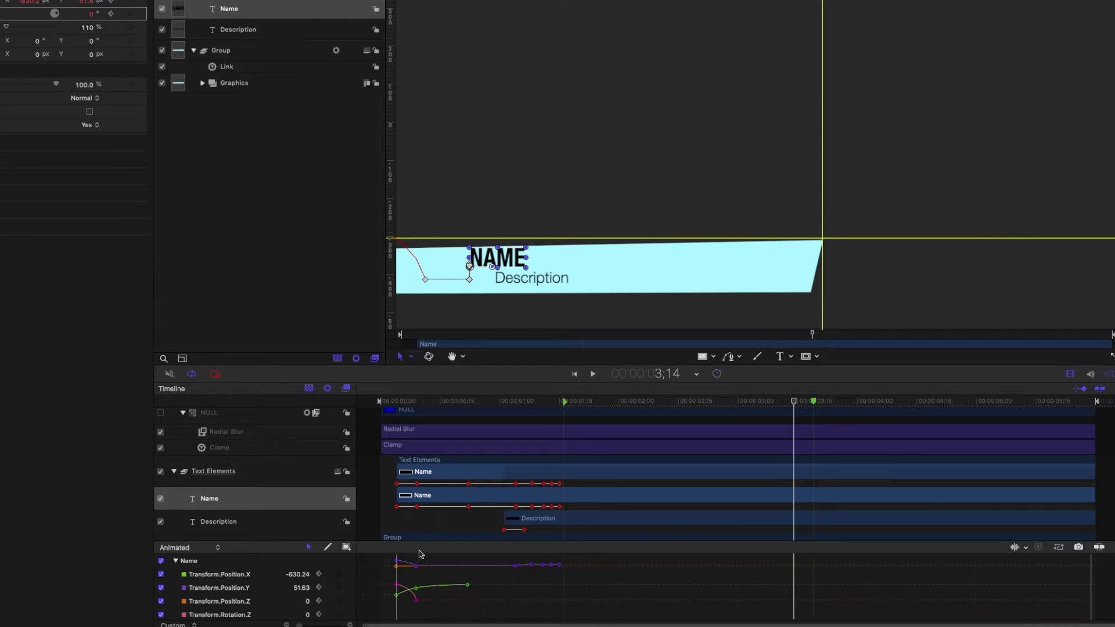
pyautogui.scroll(-2, 407, 578)
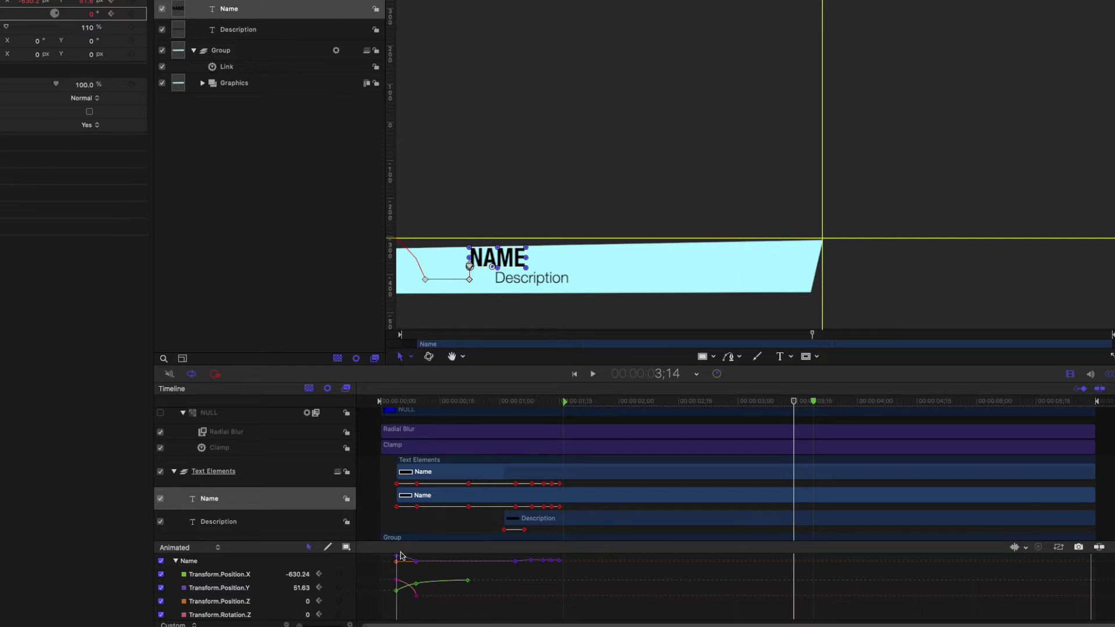
pyautogui.click(396, 401)
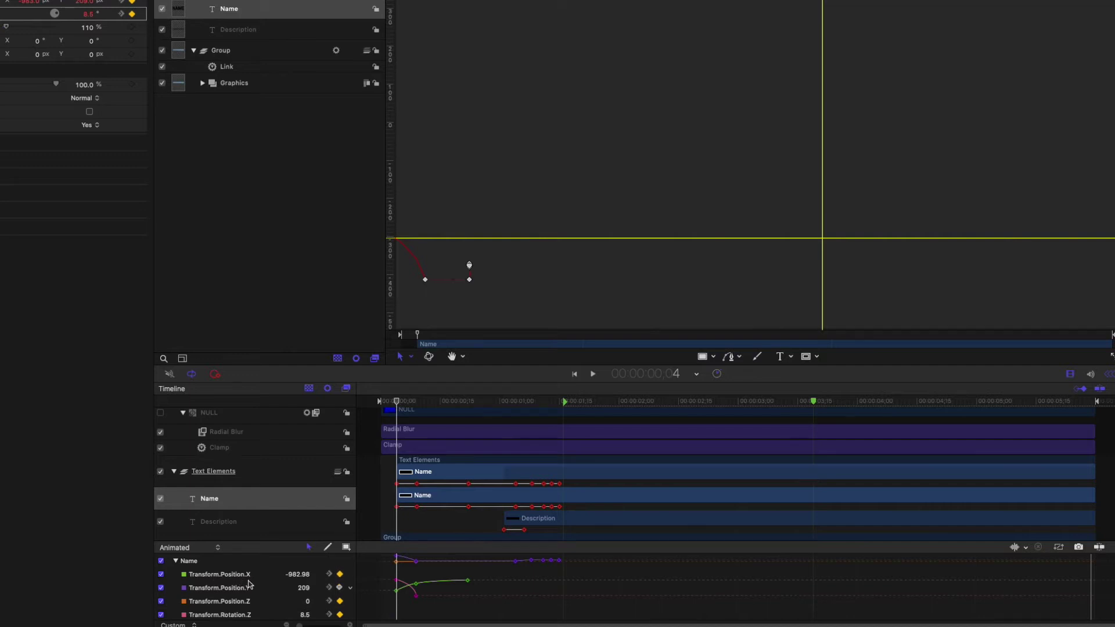
pyautogui.scroll(-1, 259, 595)
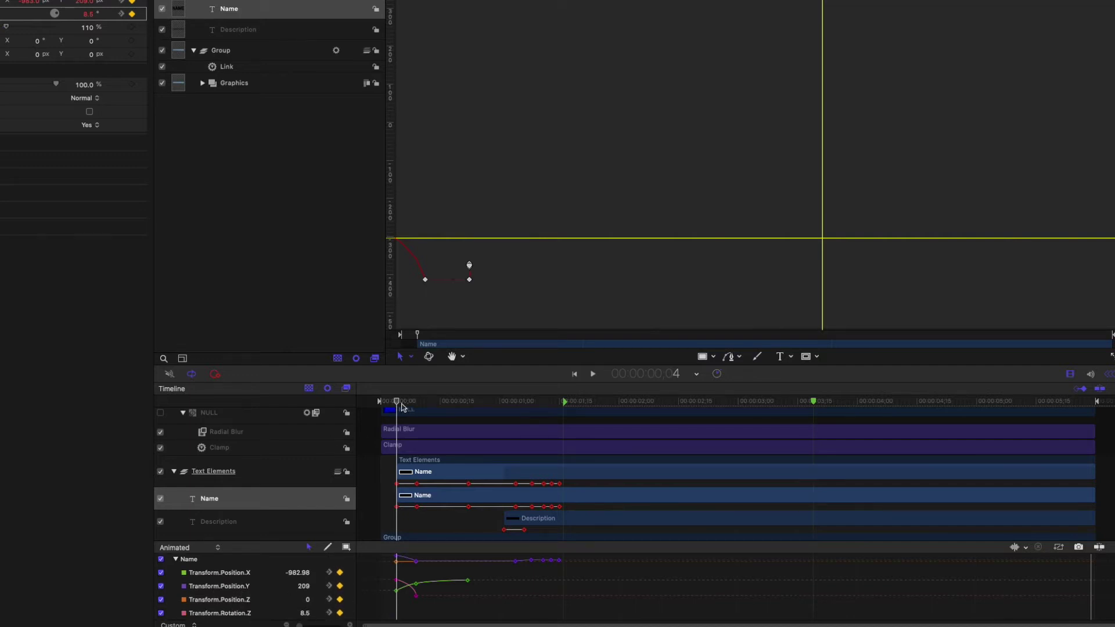
pyautogui.moveTo(402, 406); pyautogui.dragTo(561, 408)
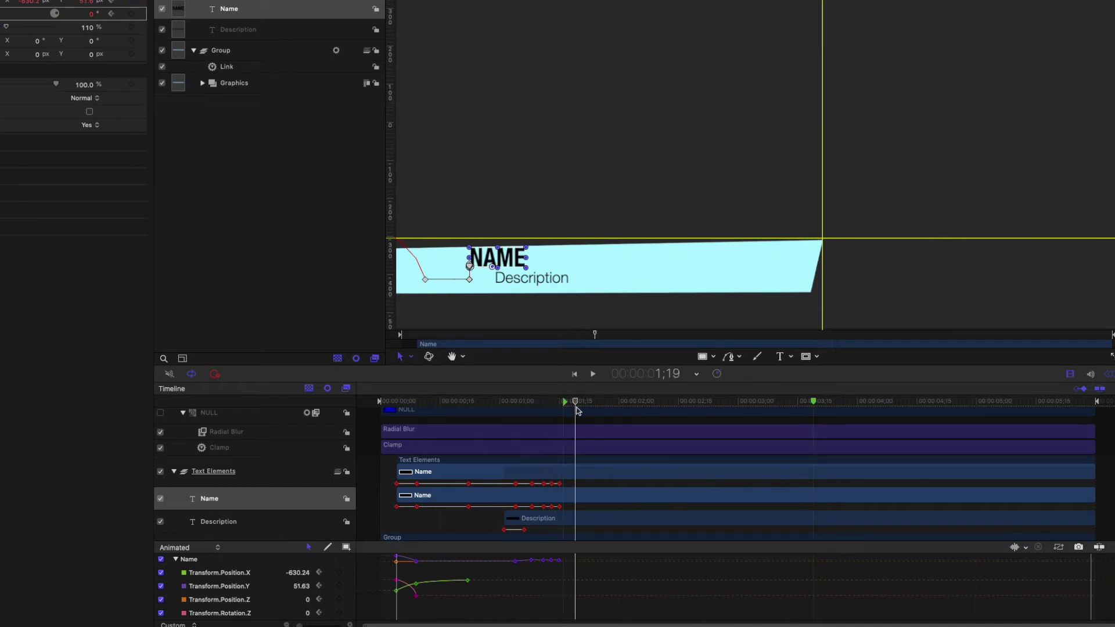
pyautogui.moveTo(577, 406); pyautogui.dragTo(604, 407)
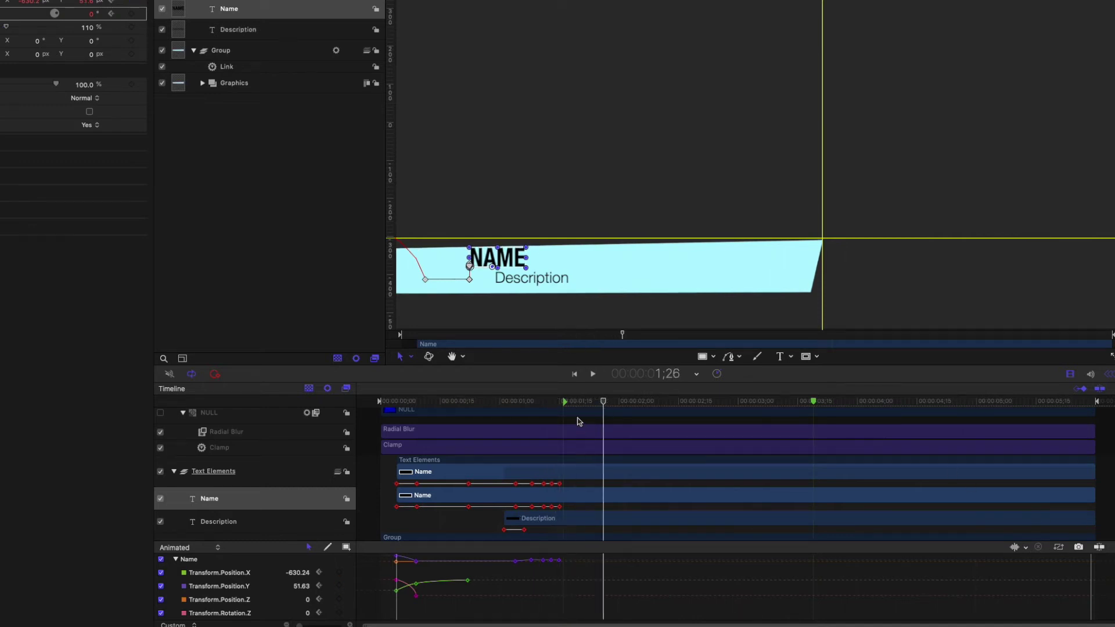
pyautogui.moveTo(609, 403); pyautogui.dragTo(987, 422)
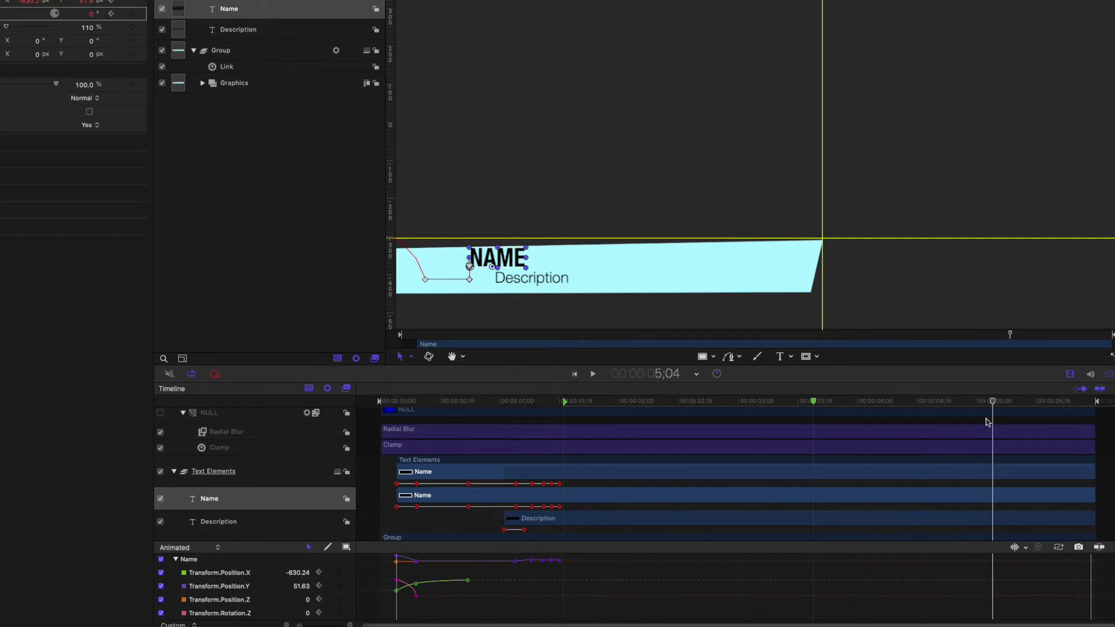
pyautogui.click(999, 462)
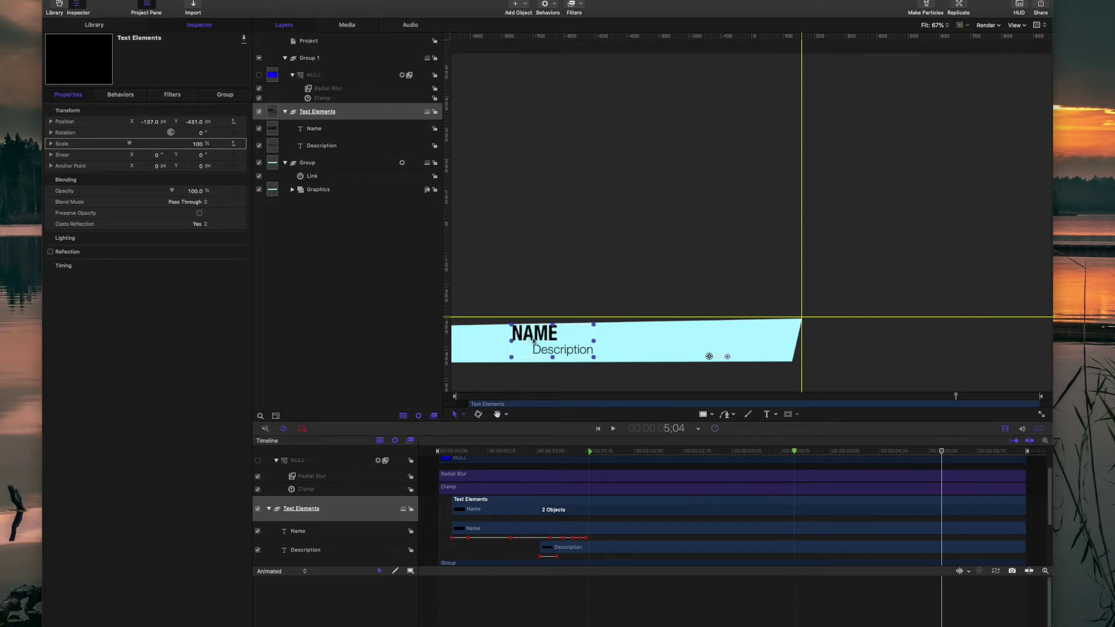
# - Select the Name and Description layers and trim them to end at the playhead
pyautogui.scroll(-1, 495, 529)
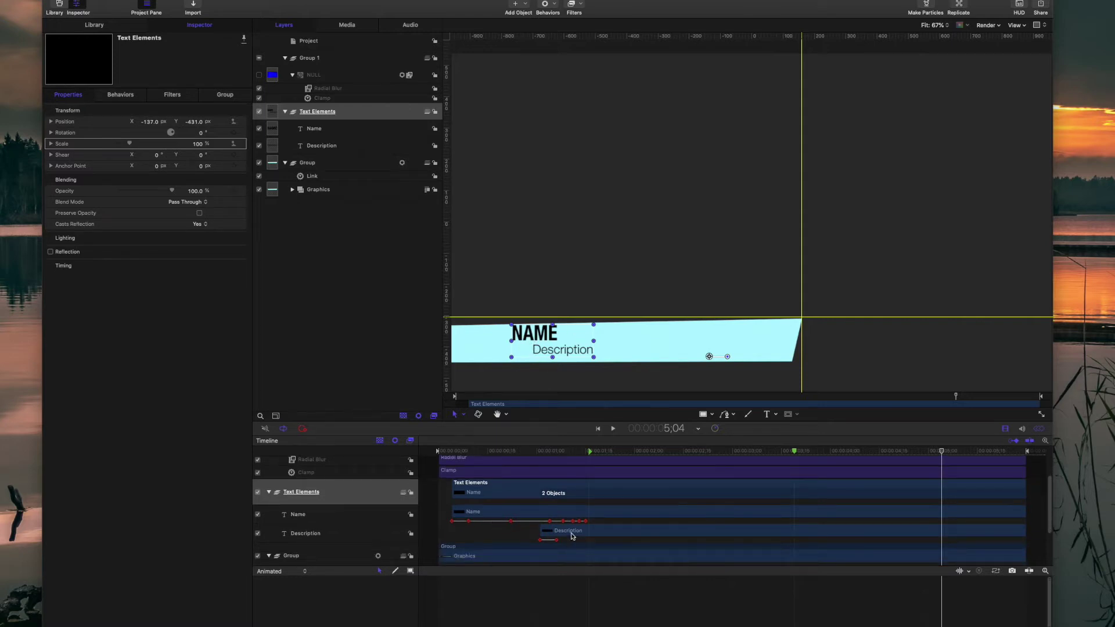
pyautogui.scroll(-3, 790, 497)
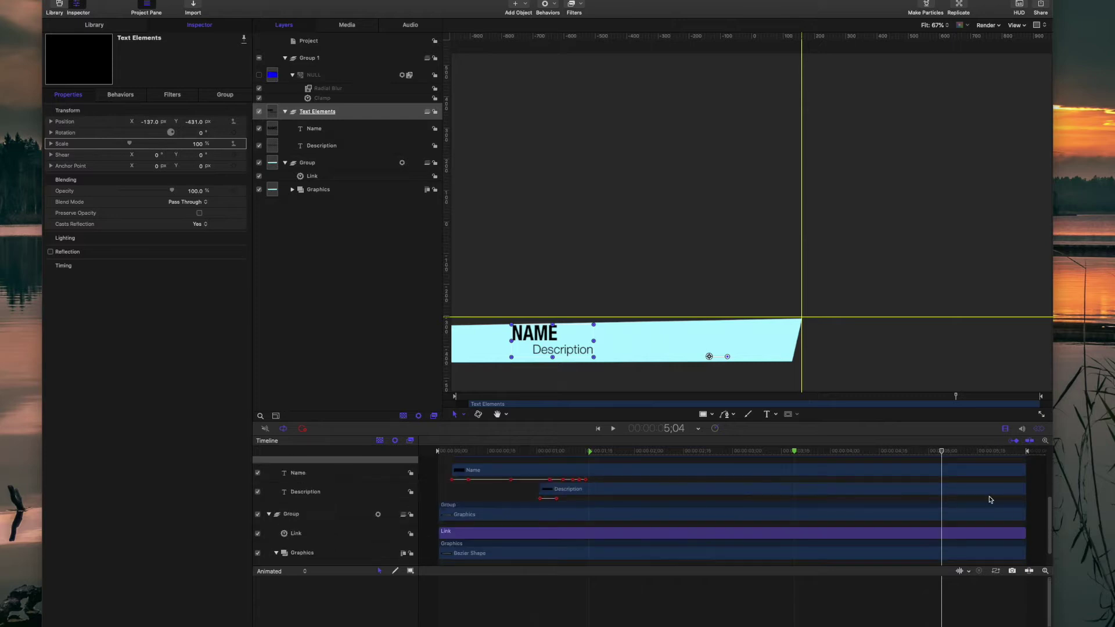
pyautogui.moveTo(941, 459)
pyautogui.mouseDown()
pyautogui.moveTo(944, 492)
pyautogui.moveTo(928, 474)
pyautogui.mouseUp()
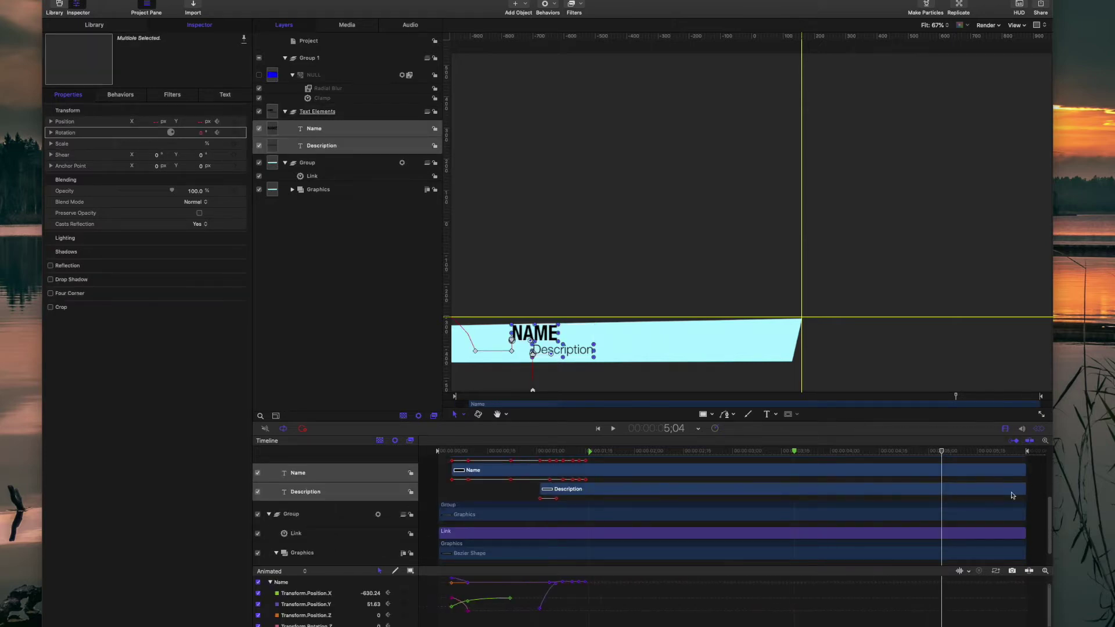
pyautogui.scroll(4, 1011, 496)
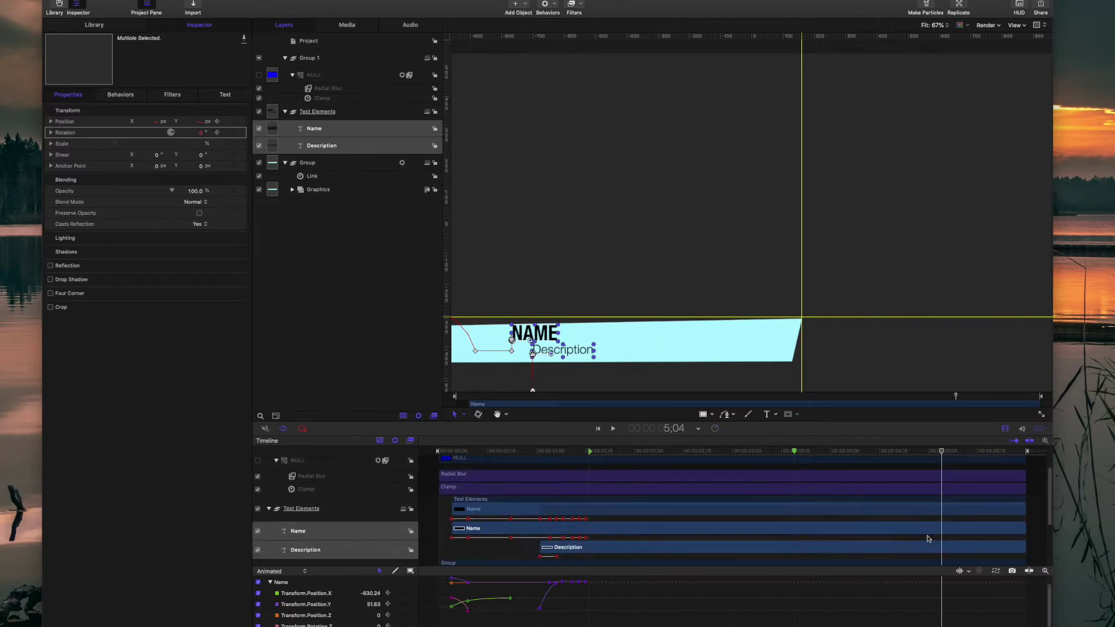
pyautogui.click(931, 503)
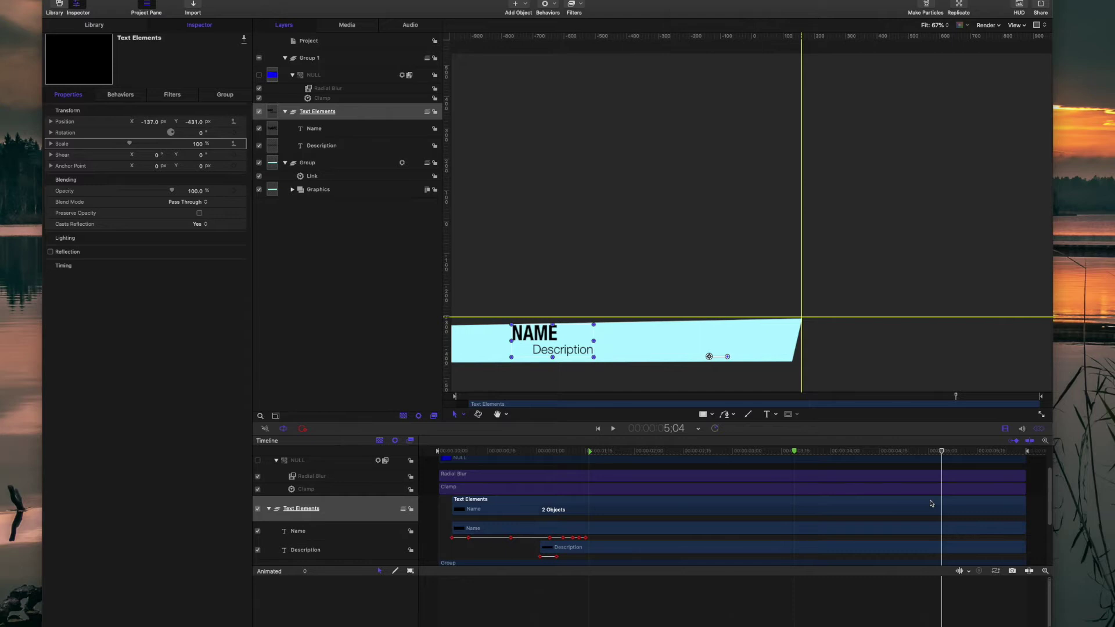
pyautogui.hotkey('alt', ']')
# - Adjust the Text Elements out point, then scrub back from the title's end to check the text leaving
pyautogui.scroll(-3, 899, 505)
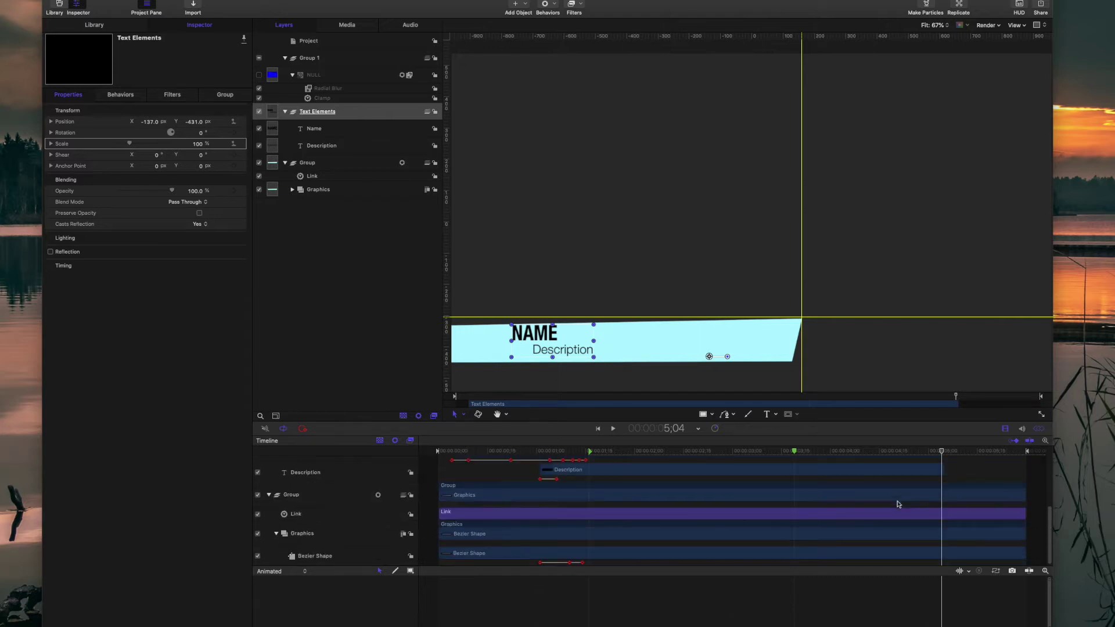
pyautogui.scroll(2, 908, 473)
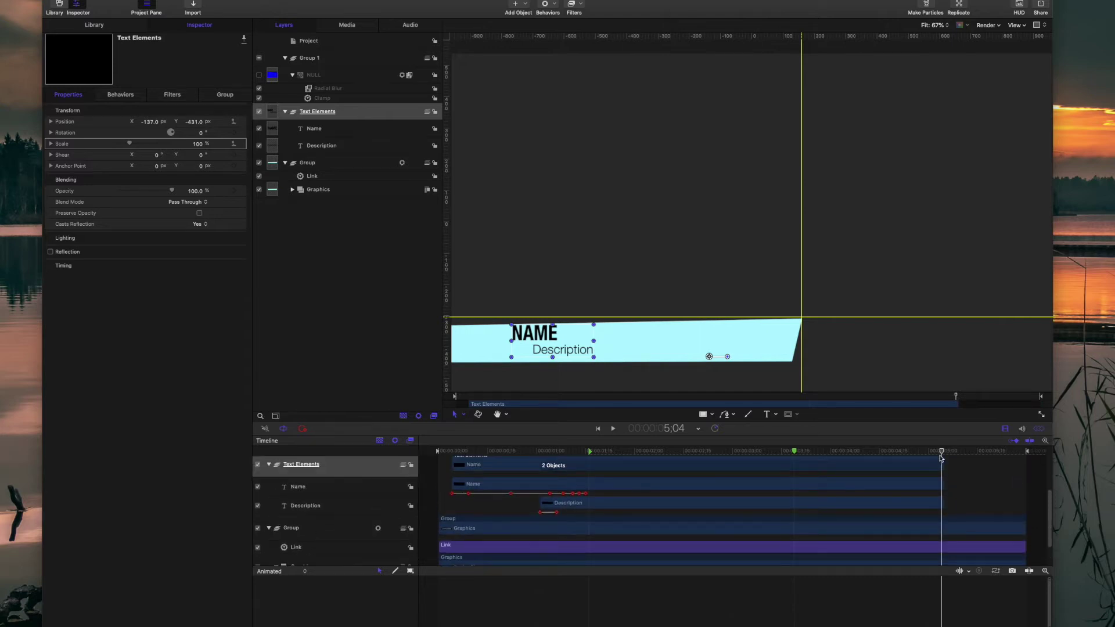
pyautogui.moveTo(941, 456); pyautogui.dragTo(918, 457)
pyautogui.scroll(1, 918, 464)
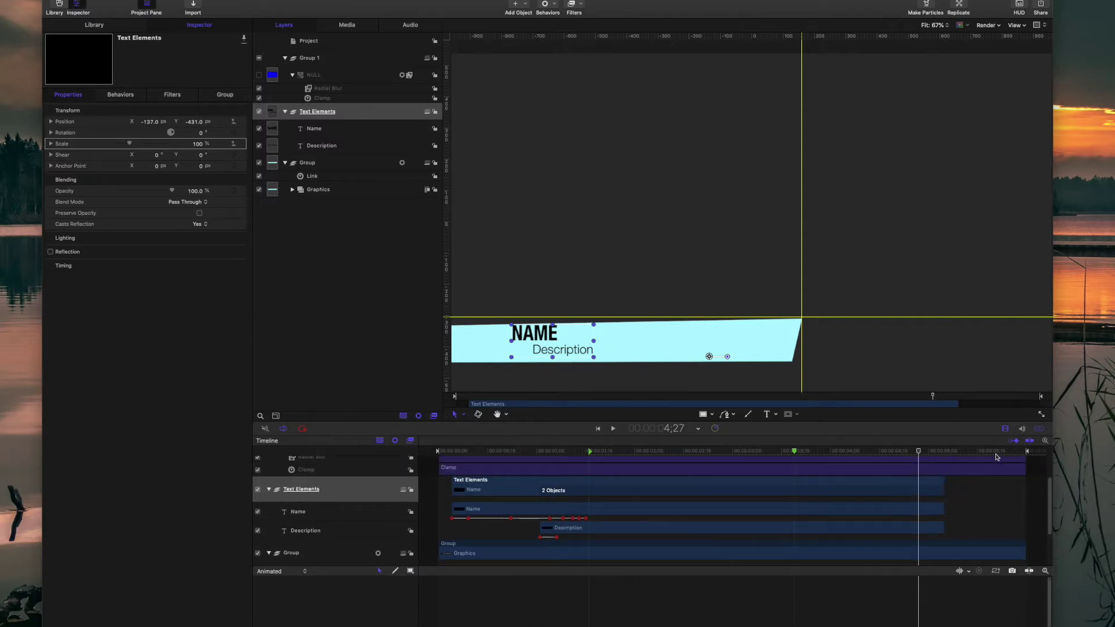
pyautogui.click(1024, 453)
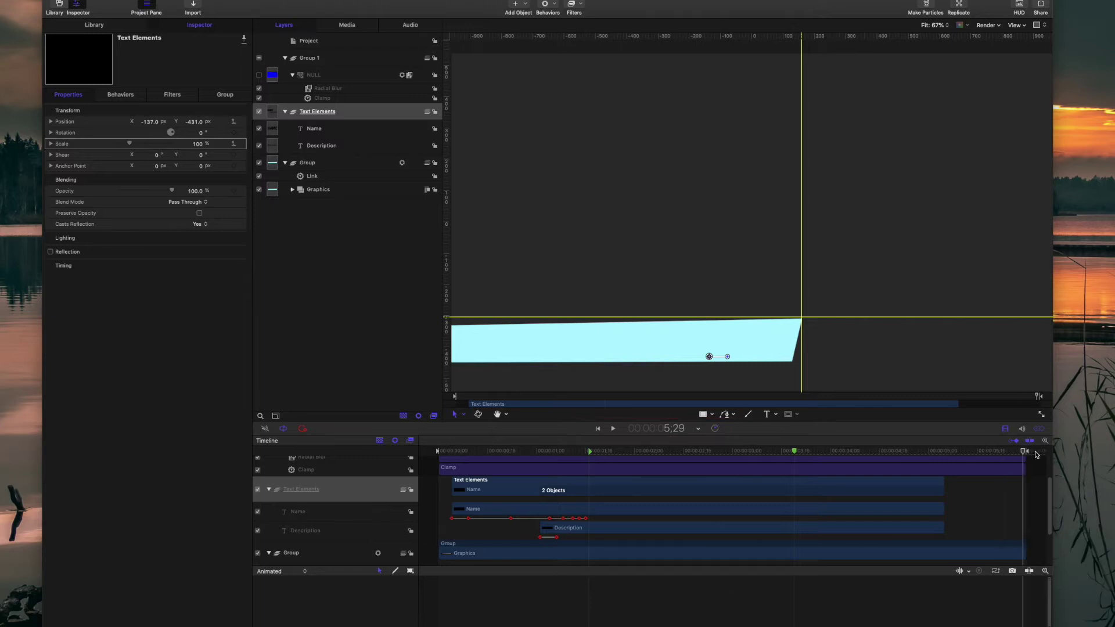
pyautogui.moveTo(1024, 454); pyautogui.dragTo(977, 477)
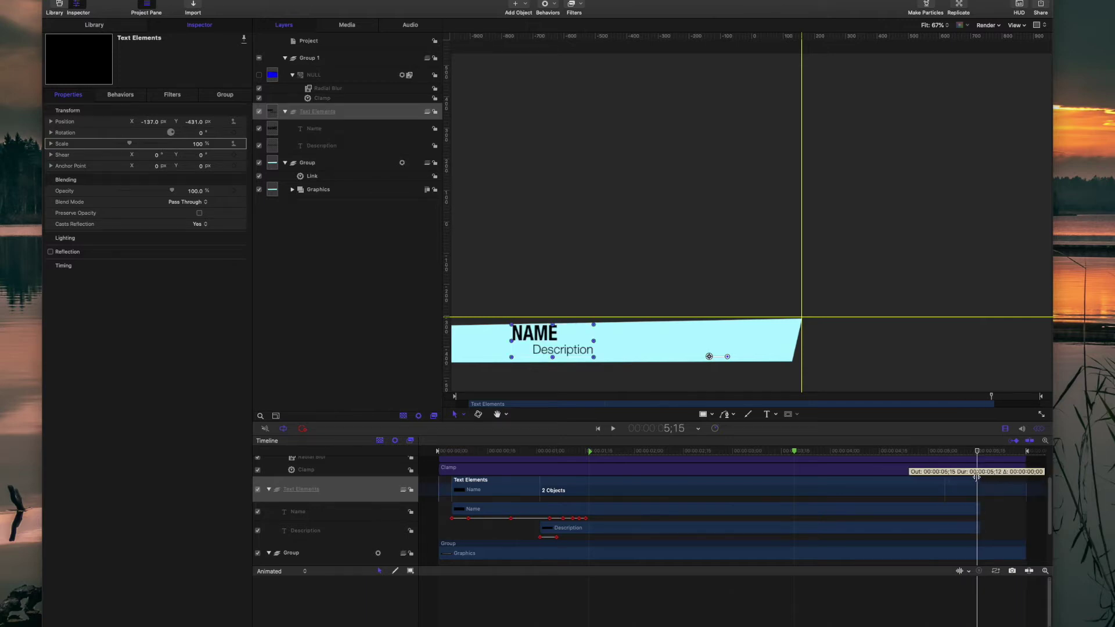
pyautogui.click(294, 113)
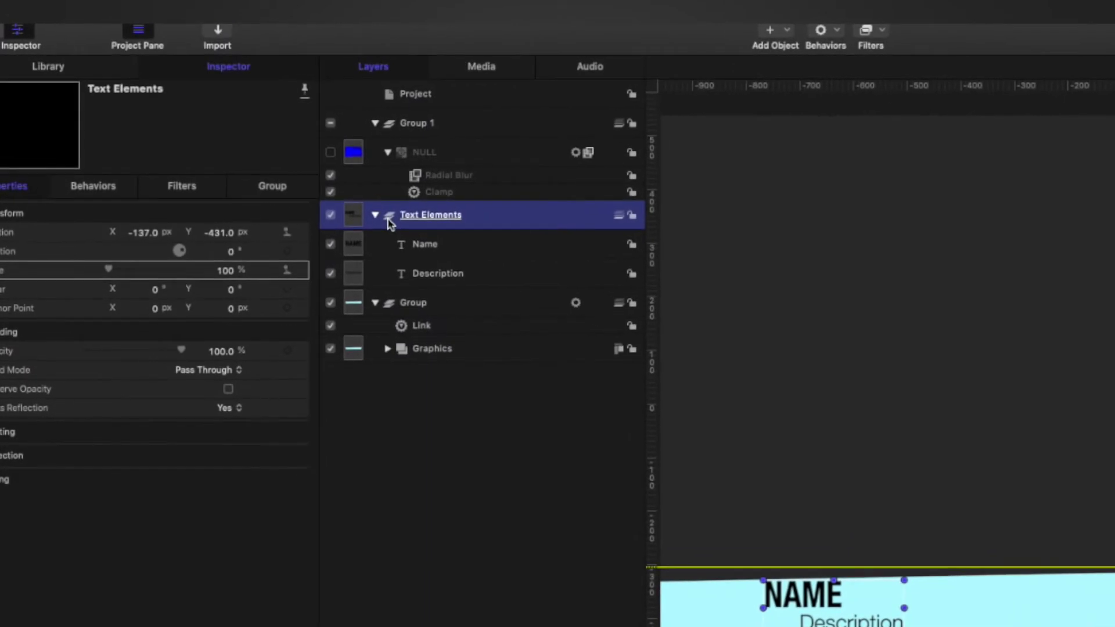
pyautogui.rightClick(390, 221)
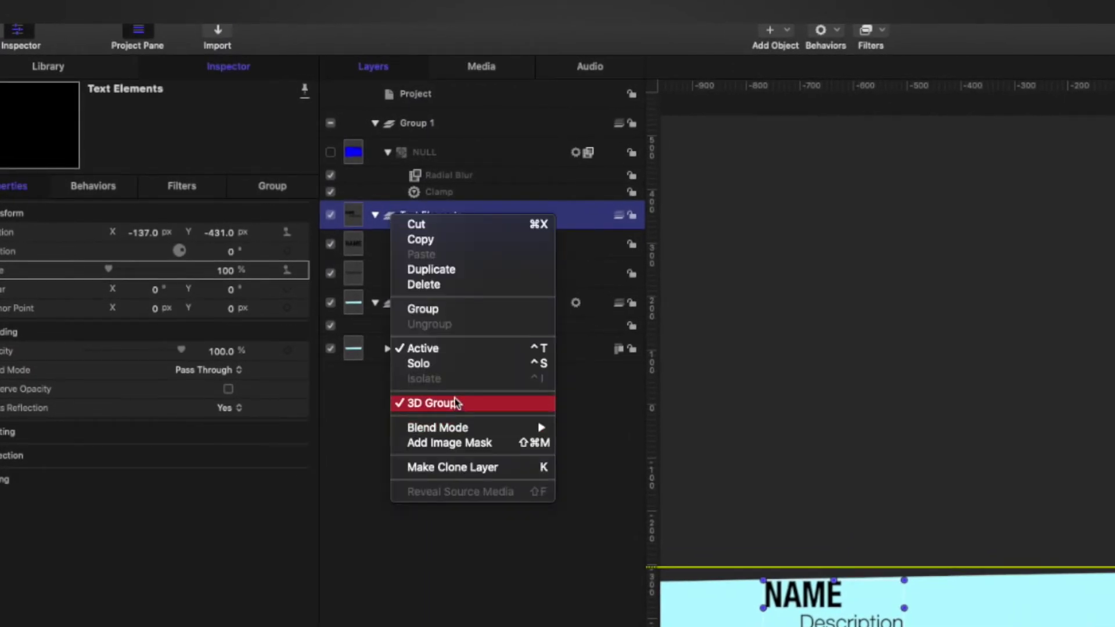
pyautogui.click(586, 280)
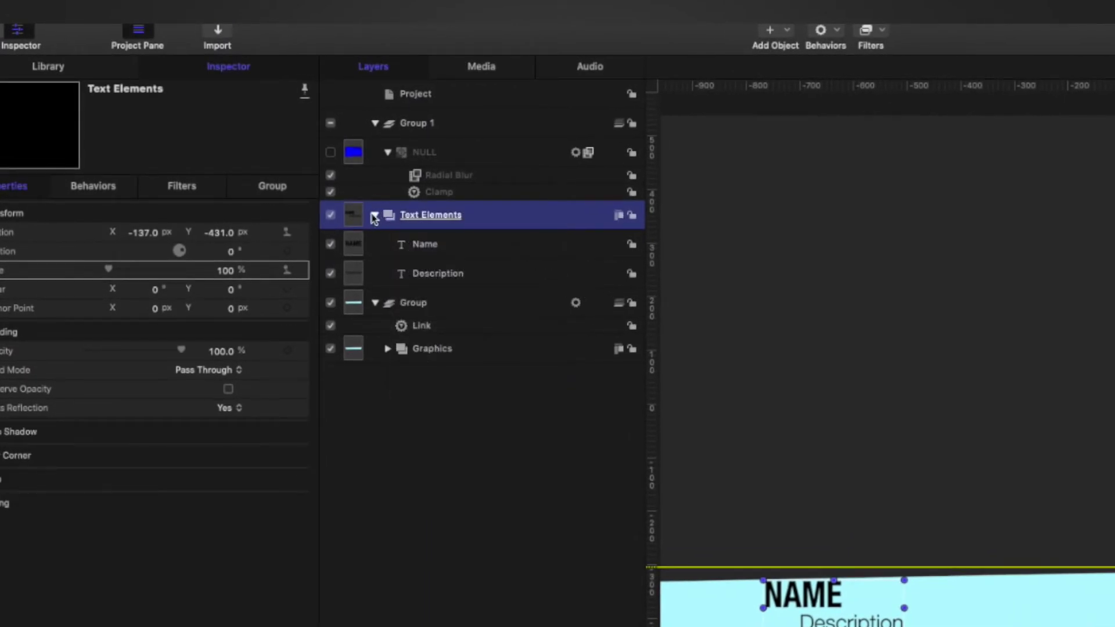
pyautogui.rightClick(397, 224)
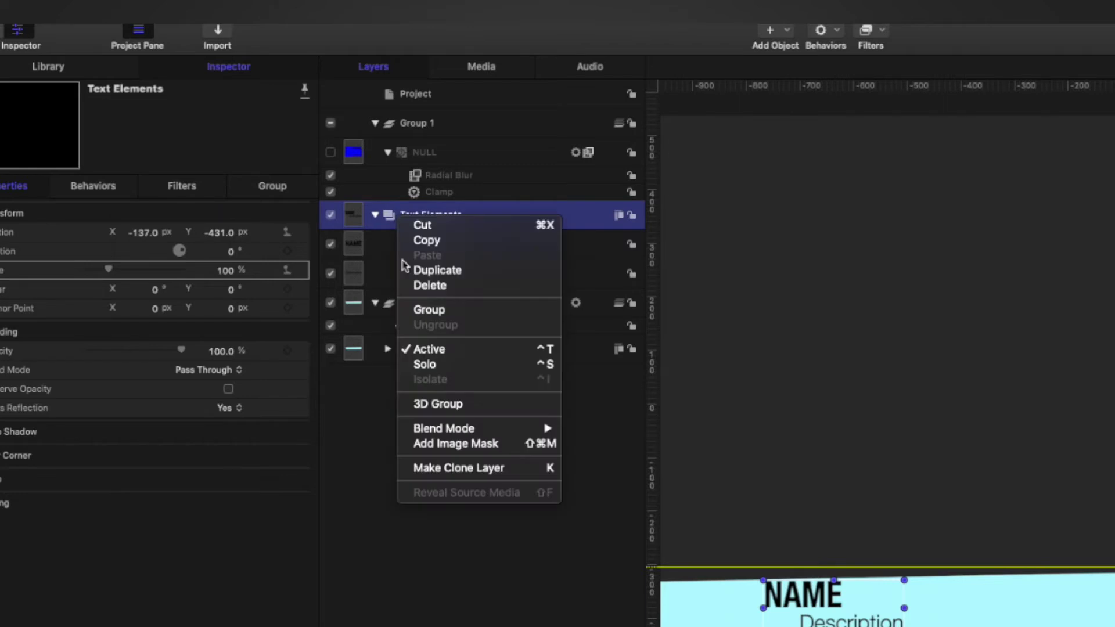
pyautogui.click(453, 402)
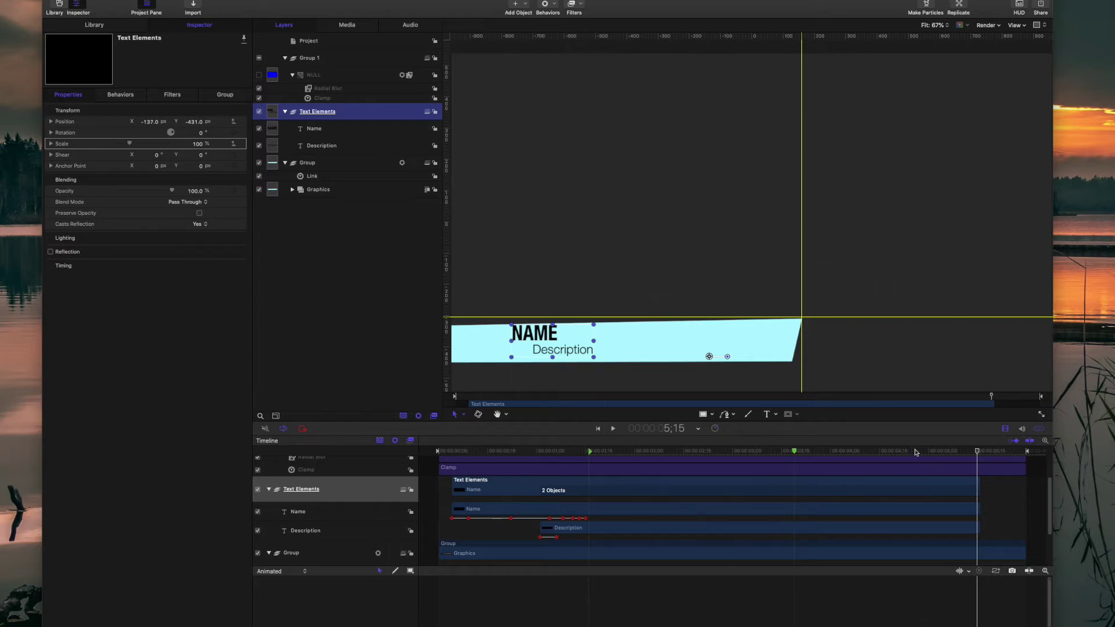
pyautogui.scroll(5, 496, 481)
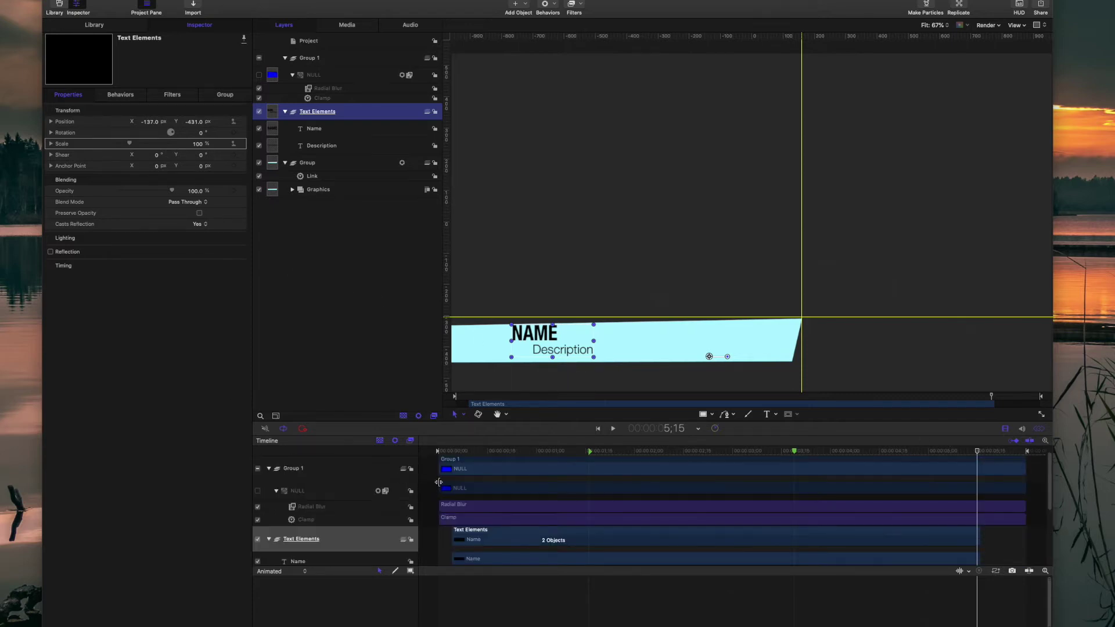
# - Select the Bezier Shape and move the playhead back to its first keyframe near 1;01
pyautogui.scroll(-5, 439, 482)
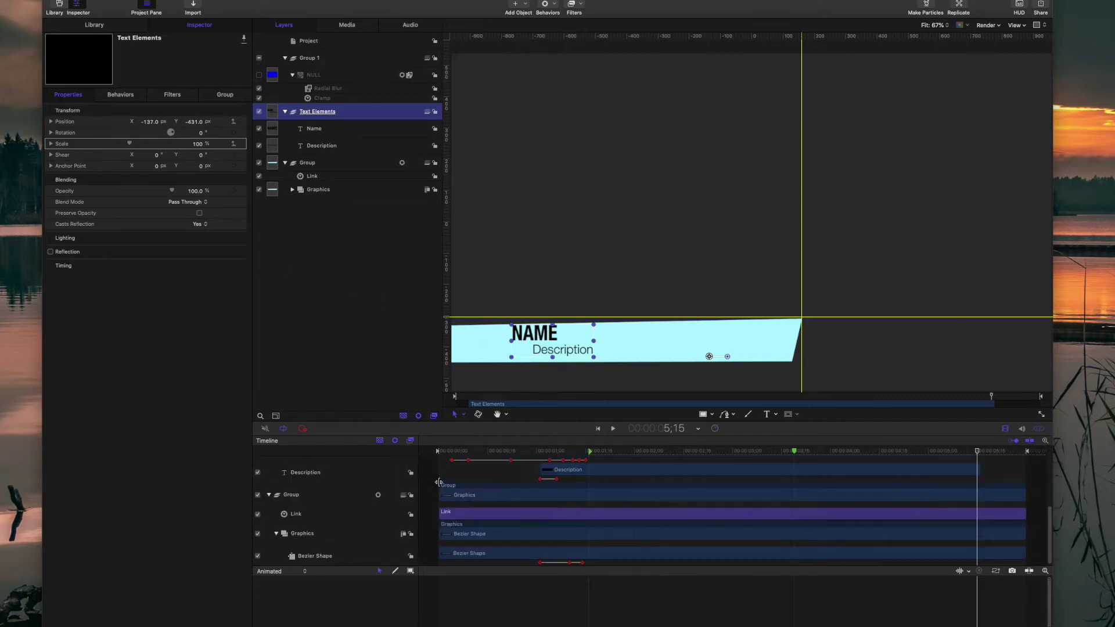
pyautogui.click(467, 534)
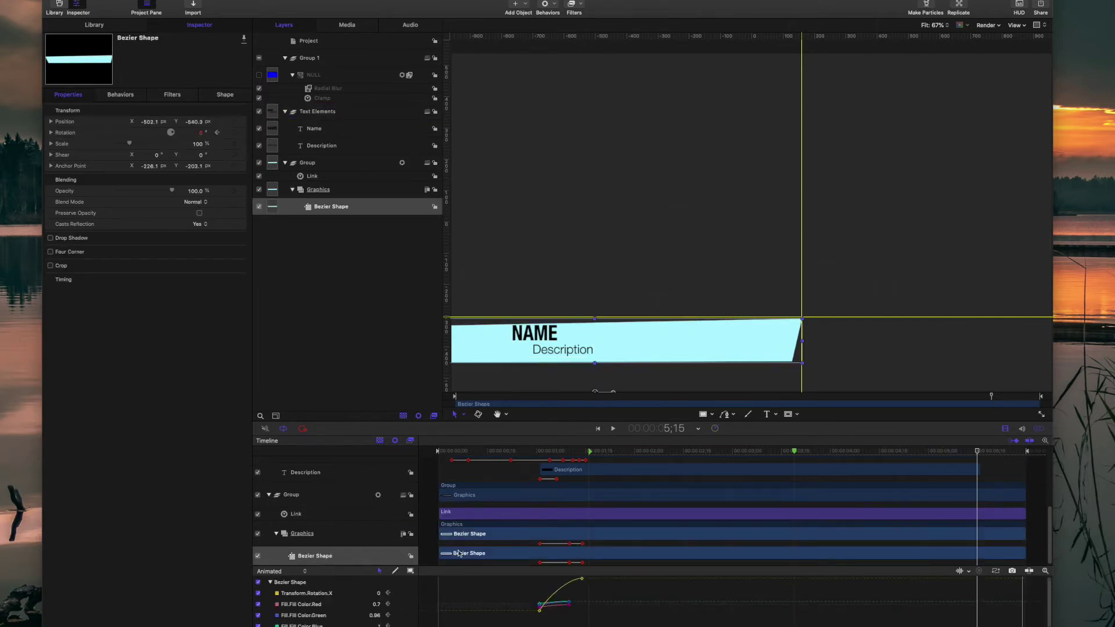
pyautogui.moveTo(535, 450); pyautogui.dragTo(564, 457)
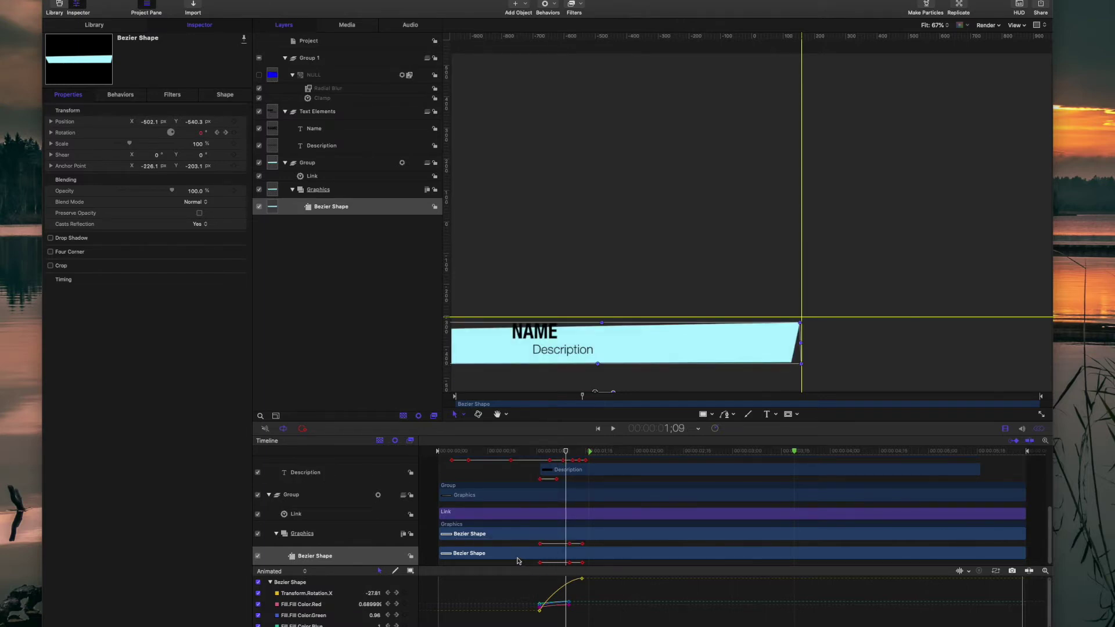
pyautogui.moveTo(566, 453); pyautogui.dragTo(539, 470)
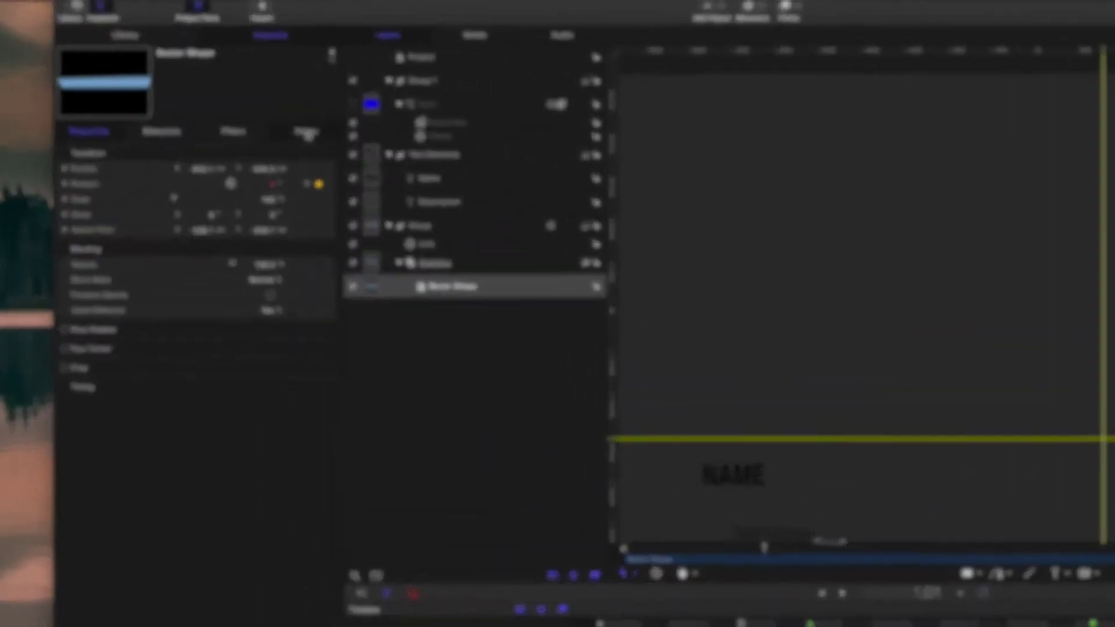
# - Publish the Bezier Shape's Fill Color and check it appears in the project's Published Parameters
pyautogui.click(225, 94)
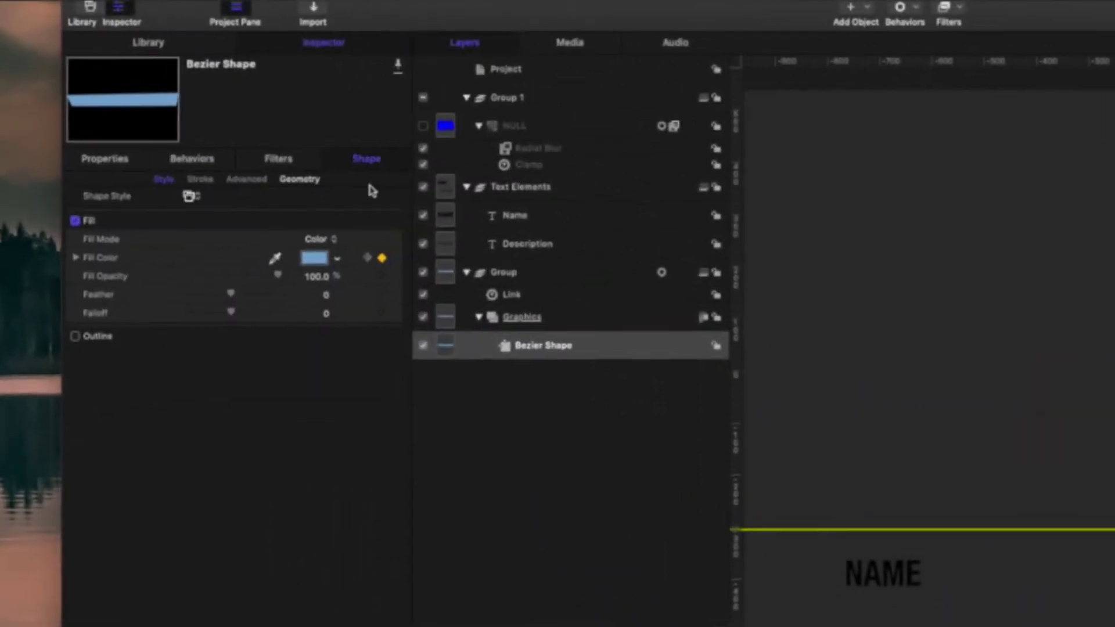
pyautogui.click(346, 273)
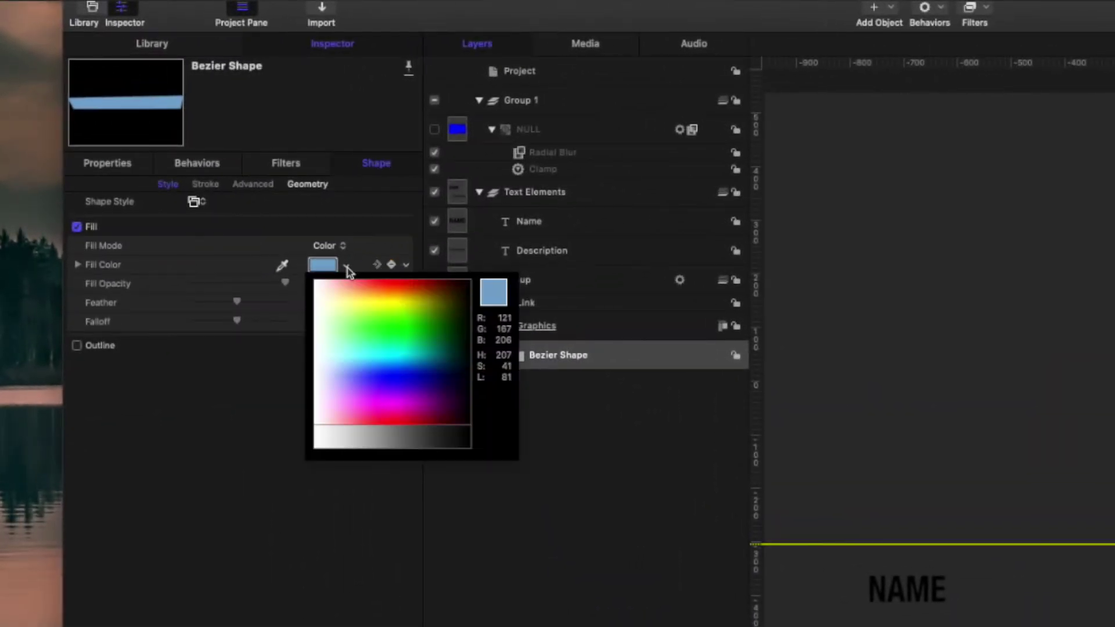
pyautogui.click(302, 393)
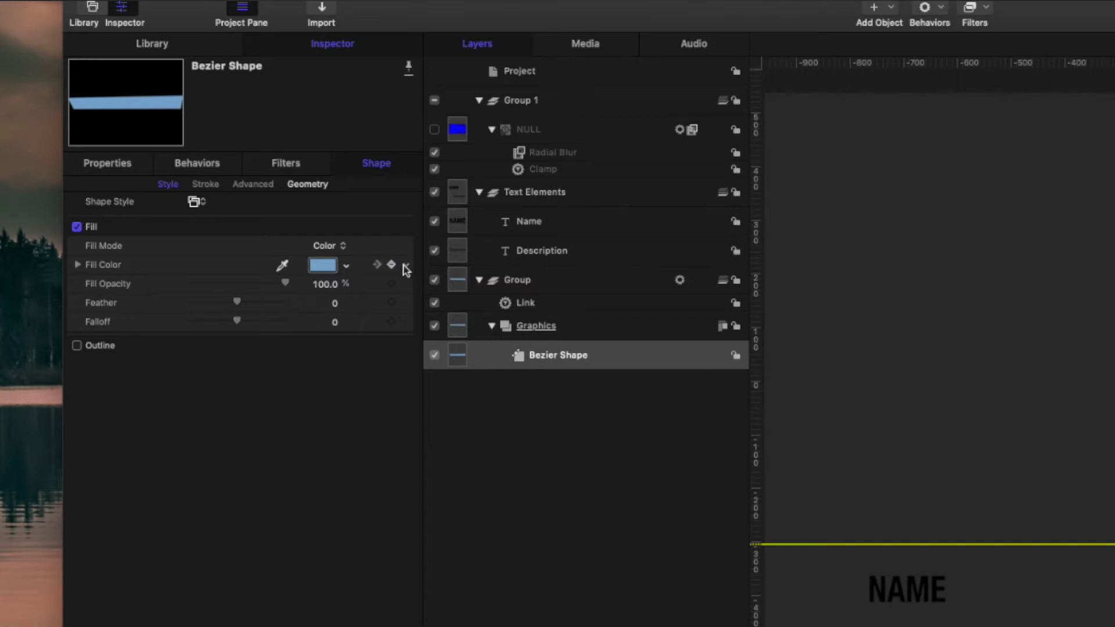
pyautogui.click(408, 270)
pyautogui.click(409, 270)
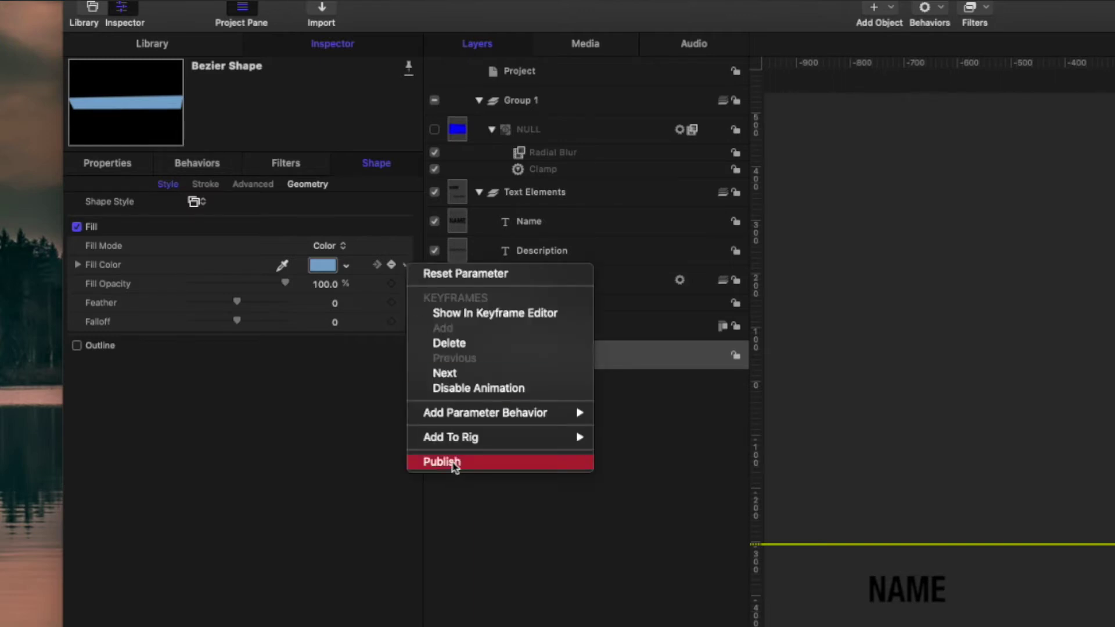
pyautogui.click(452, 463)
pyautogui.click(549, 74)
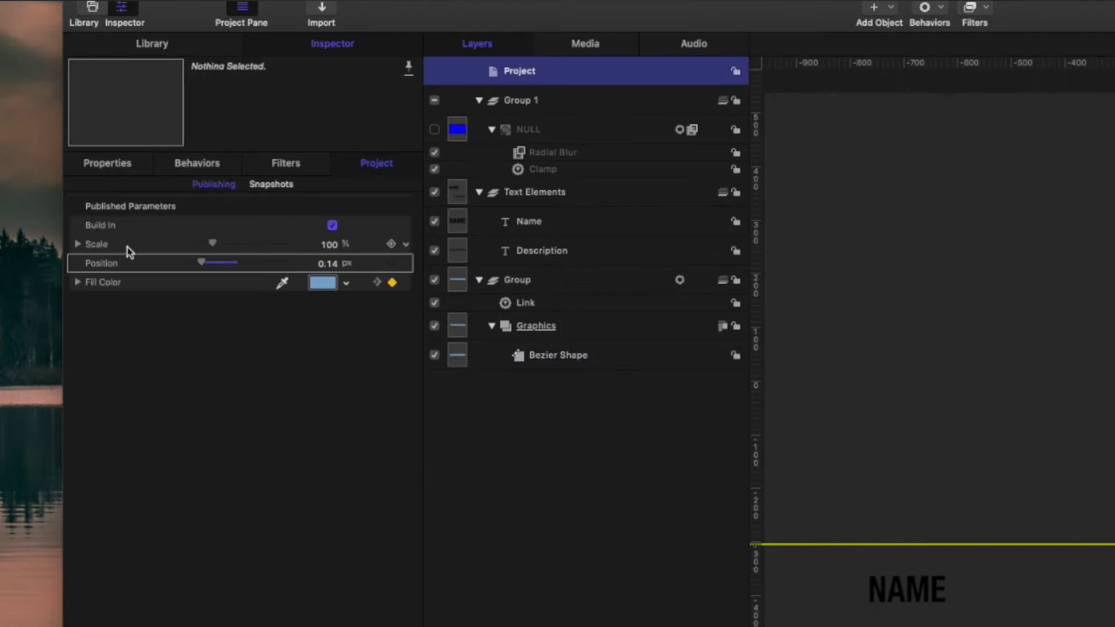
# - Relabel the published Fill Color parameter as 'Color' in the Publishing list
pyautogui.click(347, 285)
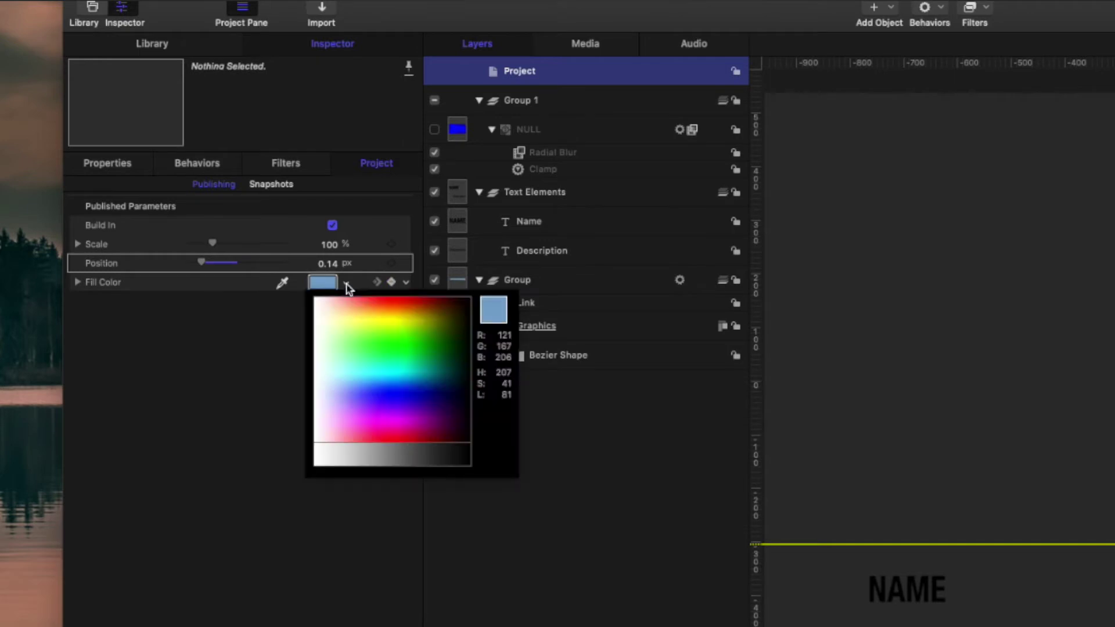
pyautogui.click(229, 311)
pyautogui.click(102, 282)
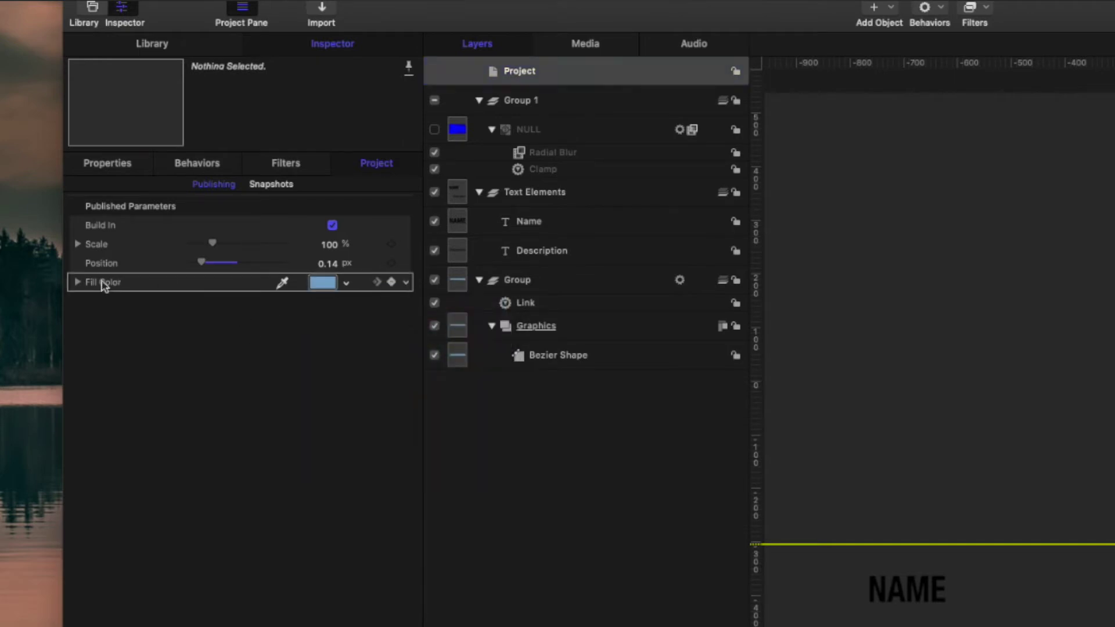
pyautogui.click(102, 282)
pyautogui.write('Color')
pyautogui.press('Return')
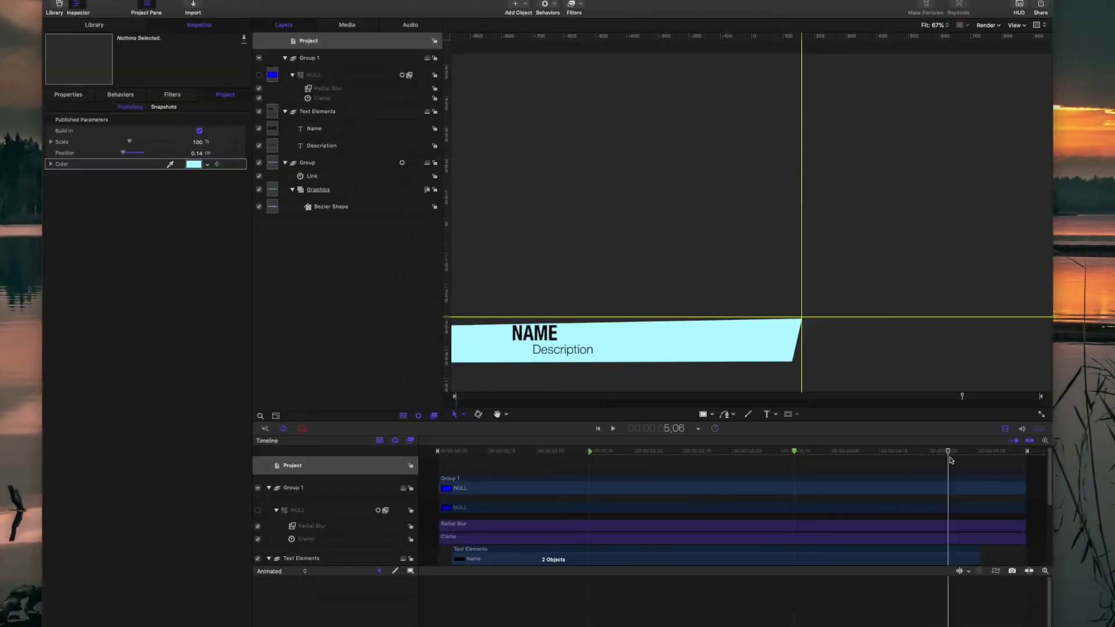
pyautogui.moveTo(951, 461)
pyautogui.mouseDown()
pyautogui.moveTo(1011, 459)
pyautogui.moveTo(928, 457)
pyautogui.mouseUp()
pyautogui.scroll(-1, 933, 462)
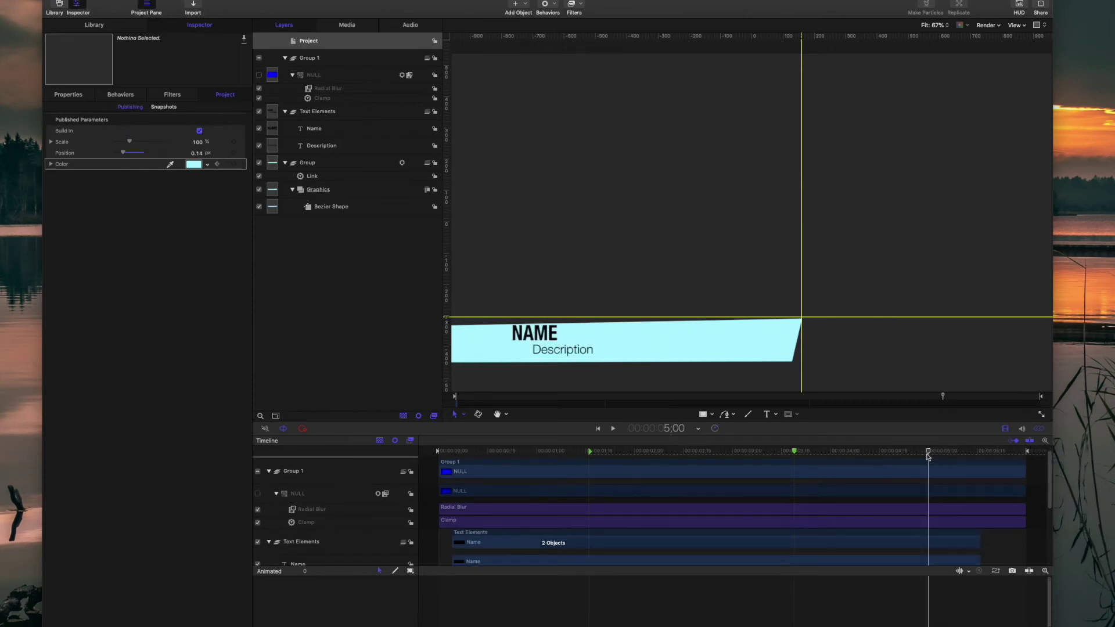
pyautogui.click(556, 7)
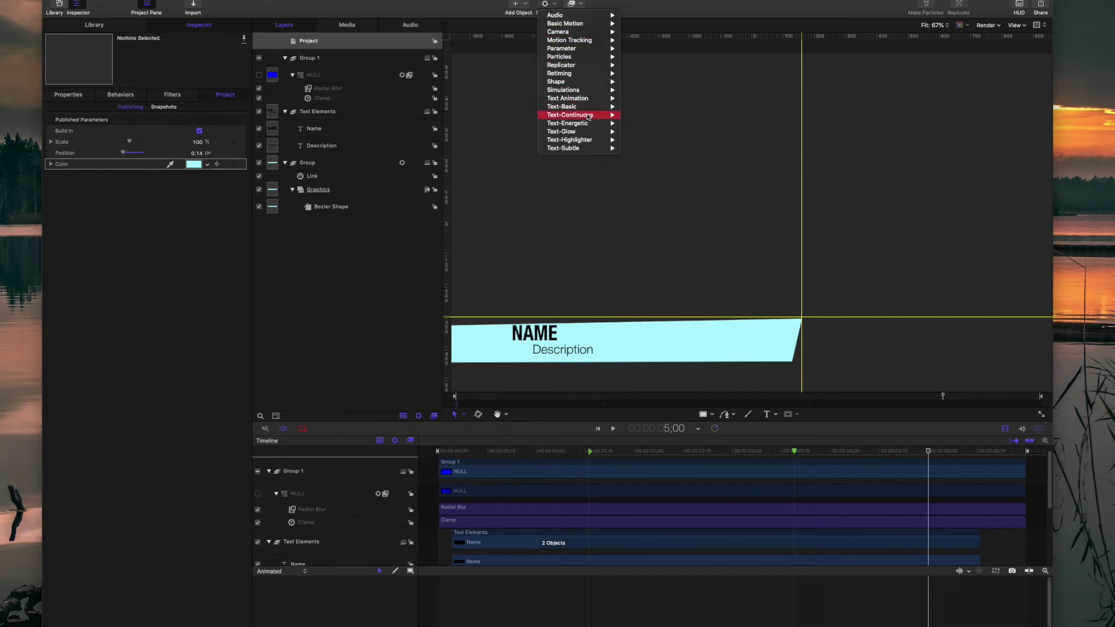
pyautogui.moveTo(596, 116)
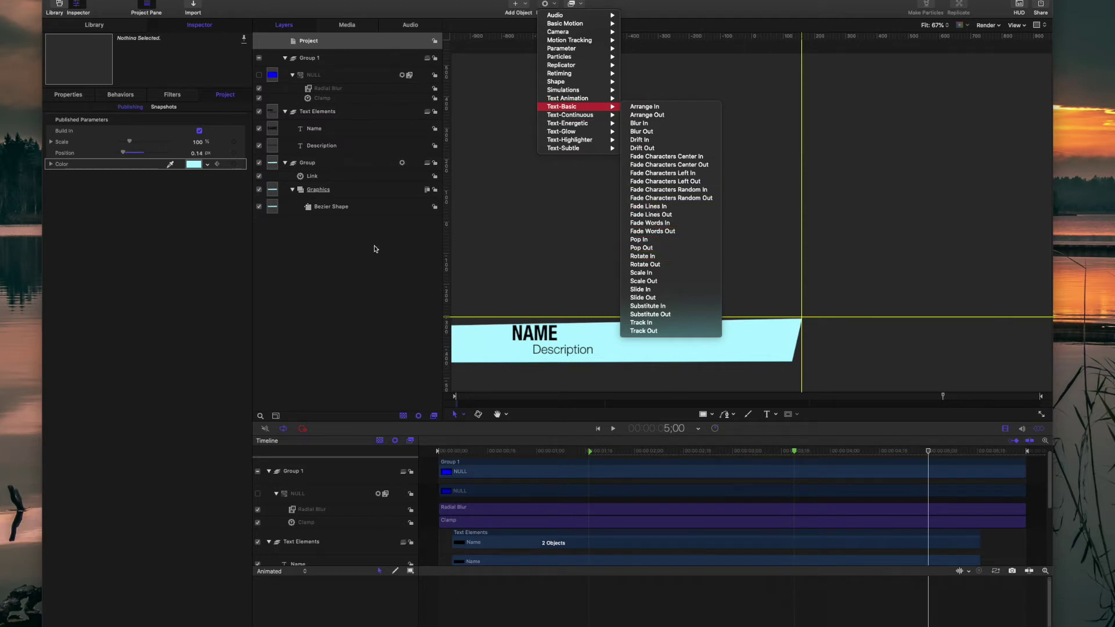
pyautogui.click(183, 252)
pyautogui.click(69, 94)
# - Browse the Library to Behaviors > Text Animation > Text Sequence and expand Text-Basic
pyautogui.click(88, 24)
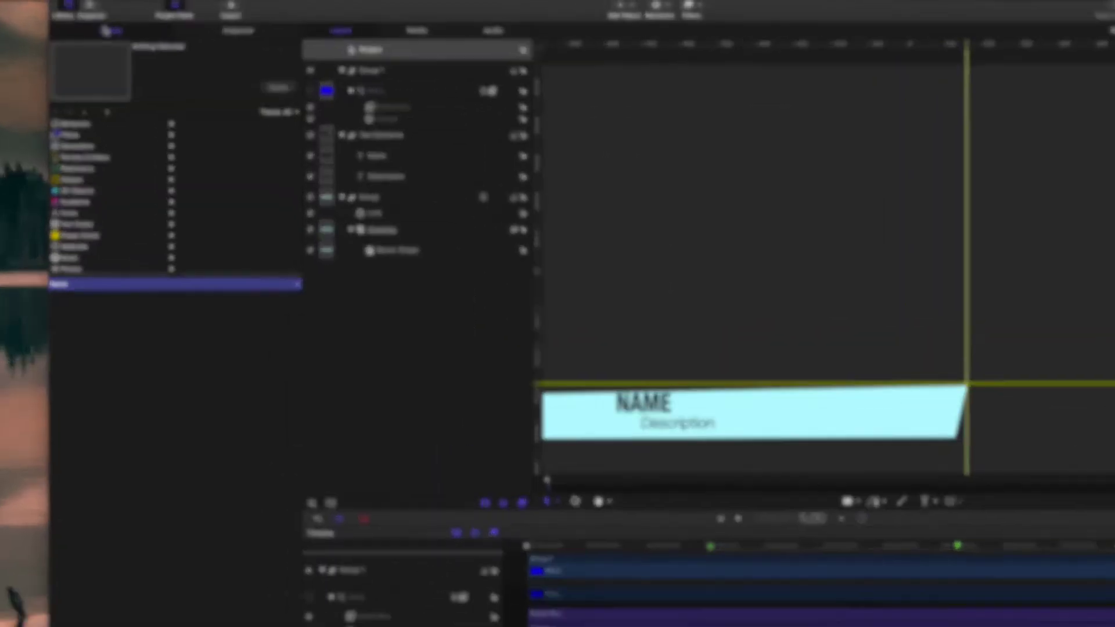
pyautogui.click(97, 103)
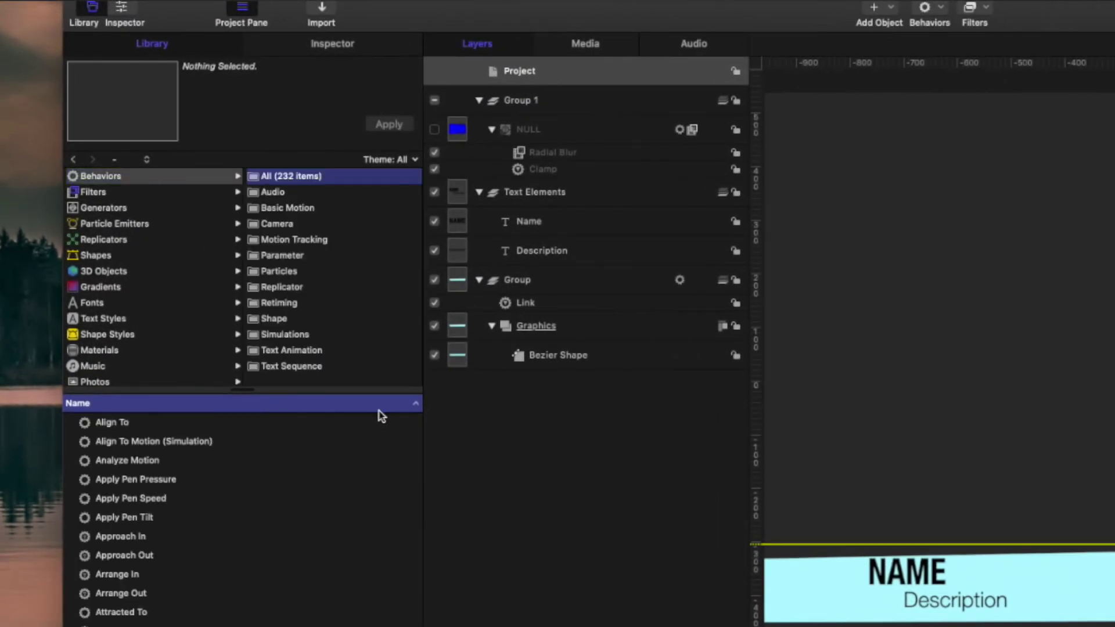
pyautogui.click(312, 351)
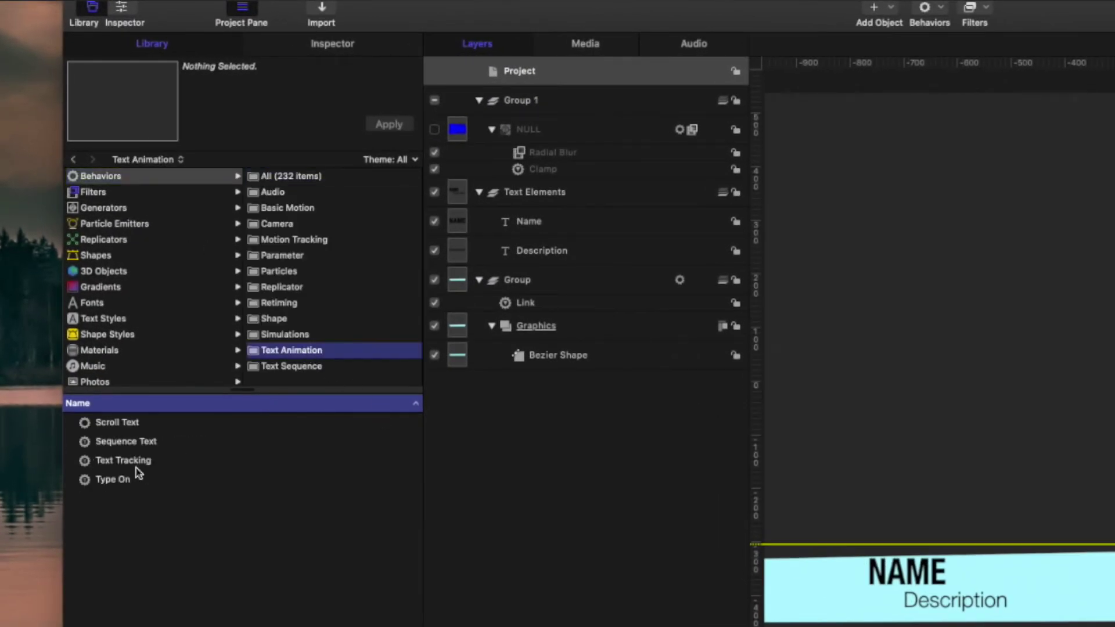
pyautogui.click(290, 367)
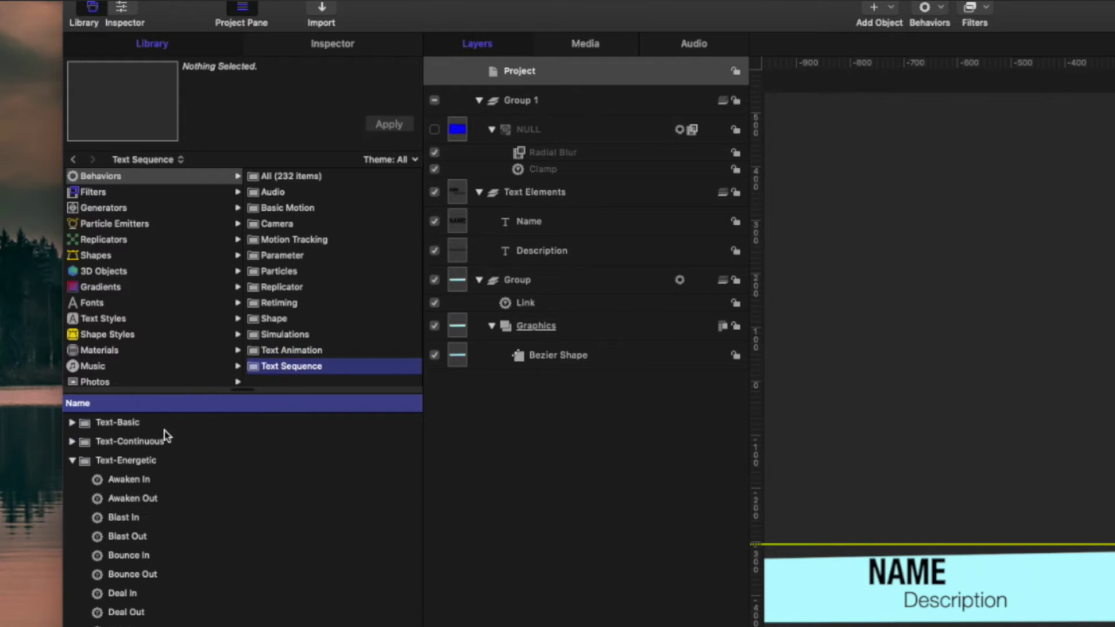
pyautogui.click(72, 460)
pyautogui.click(72, 422)
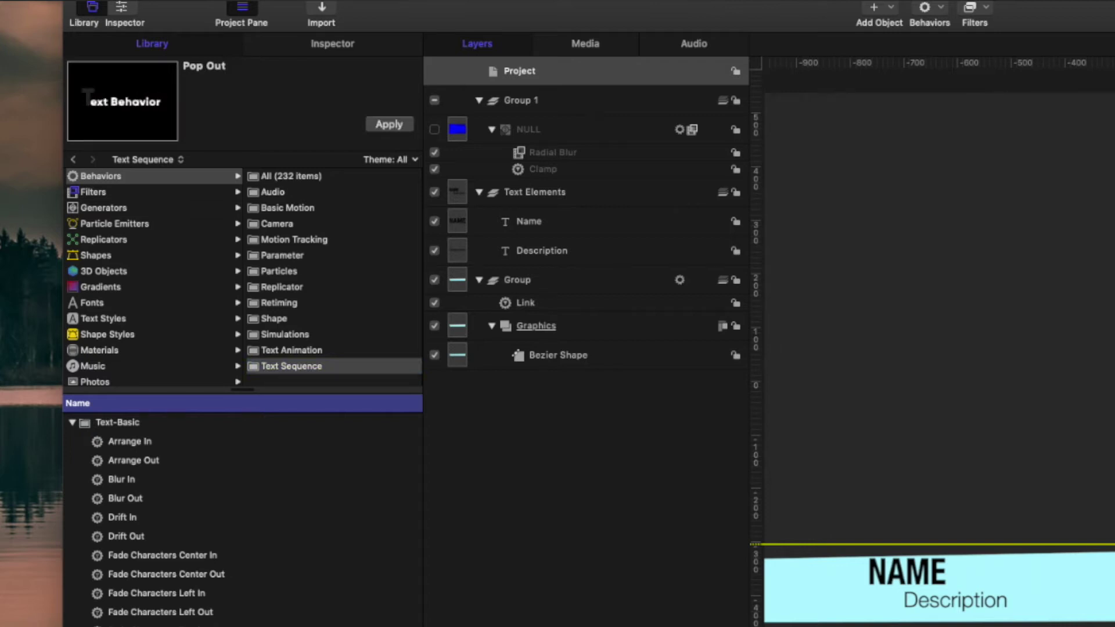
# - Preview Slide Out and Substitute Out, then step into Text-Energetic to select Bounce Out
pyautogui.press('Down')
pyautogui.press('Down')
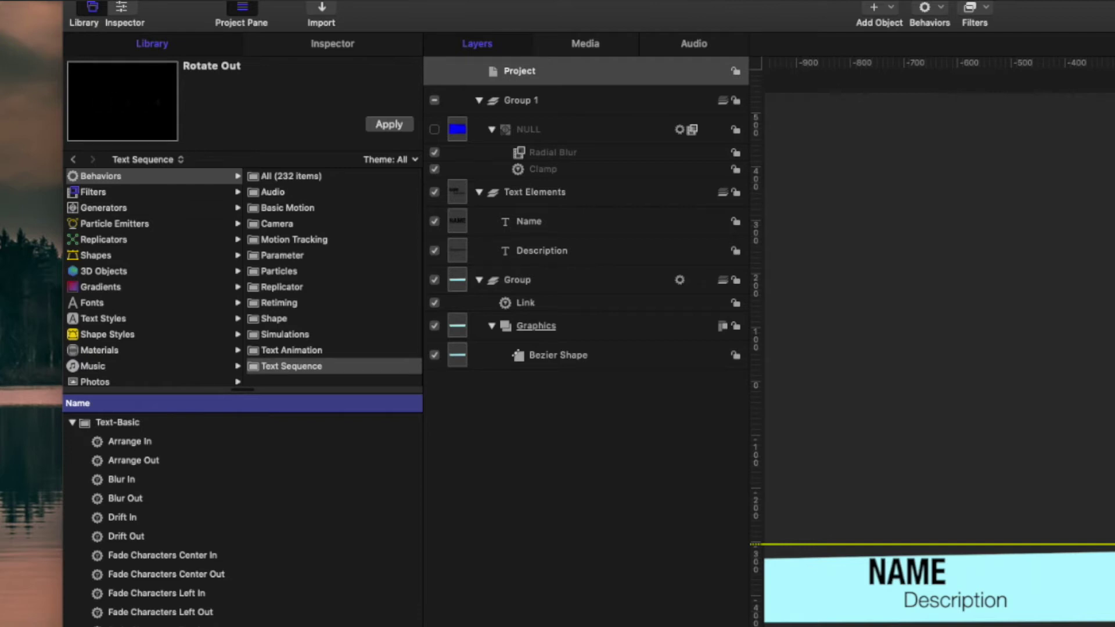
pyautogui.press('Down')
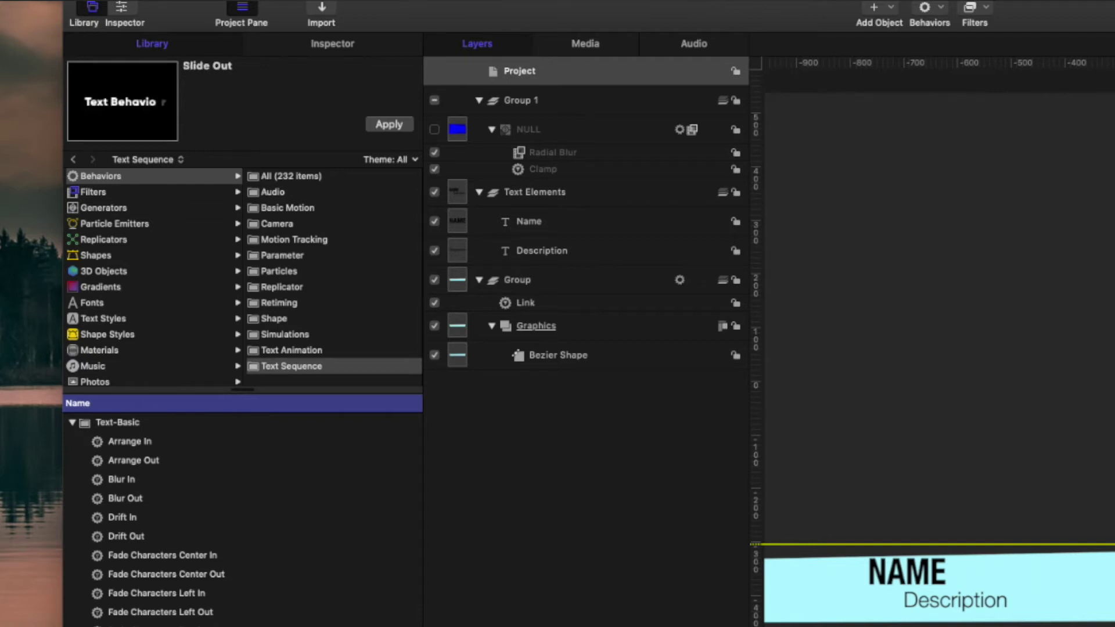
pyautogui.press('Down')
pyautogui.press('Down')
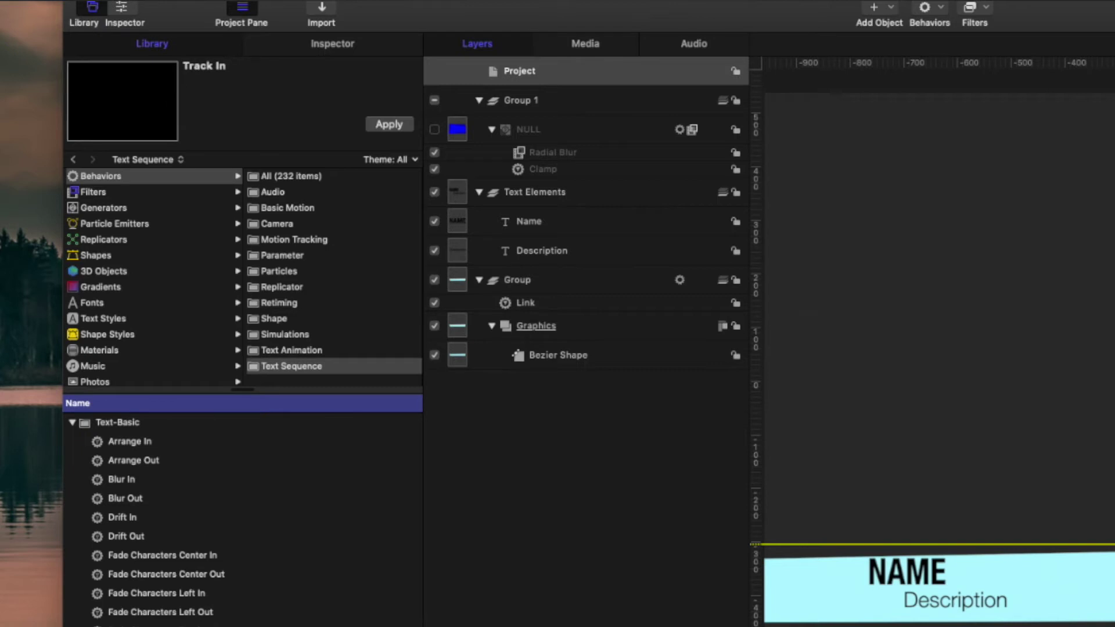
pyautogui.press('Down')
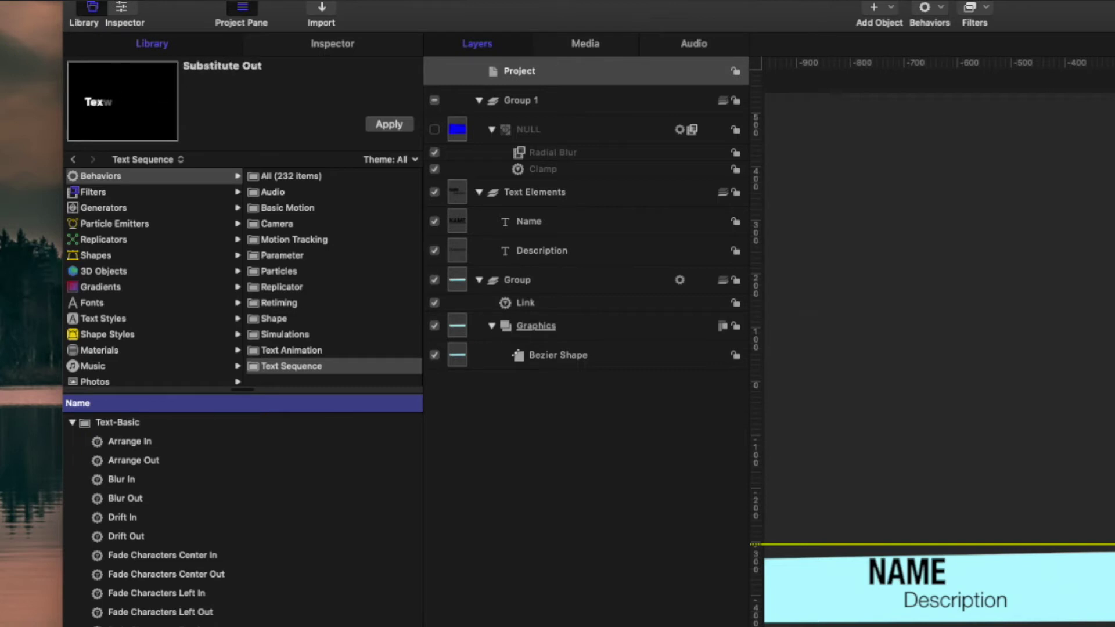
pyautogui.press('Down')
pyautogui.scroll(-10, 243, 517)
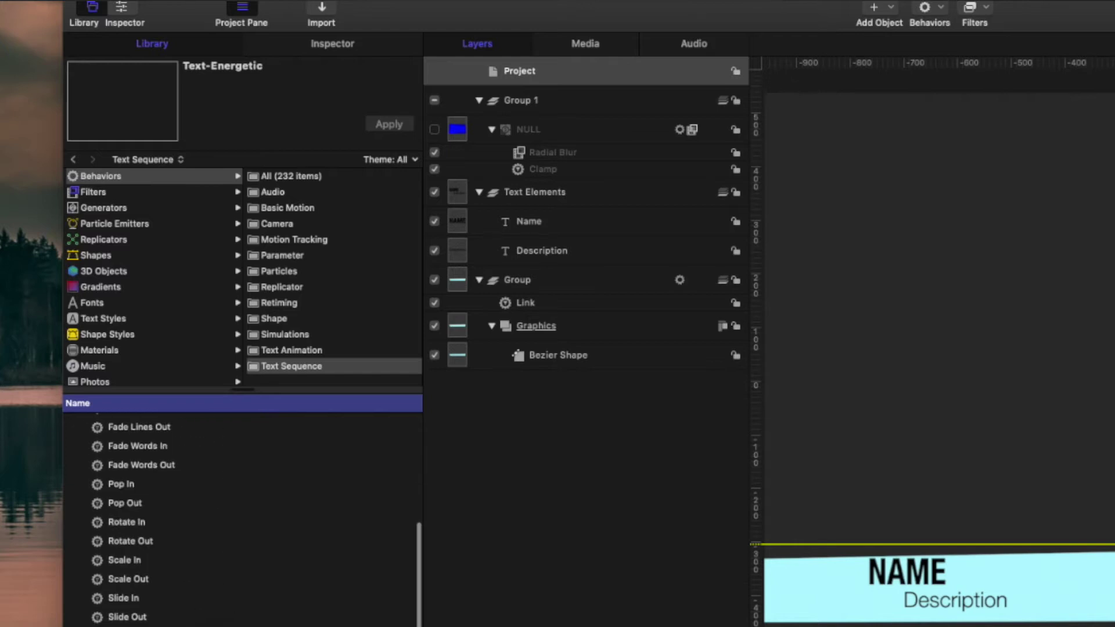
pyautogui.press('Down')
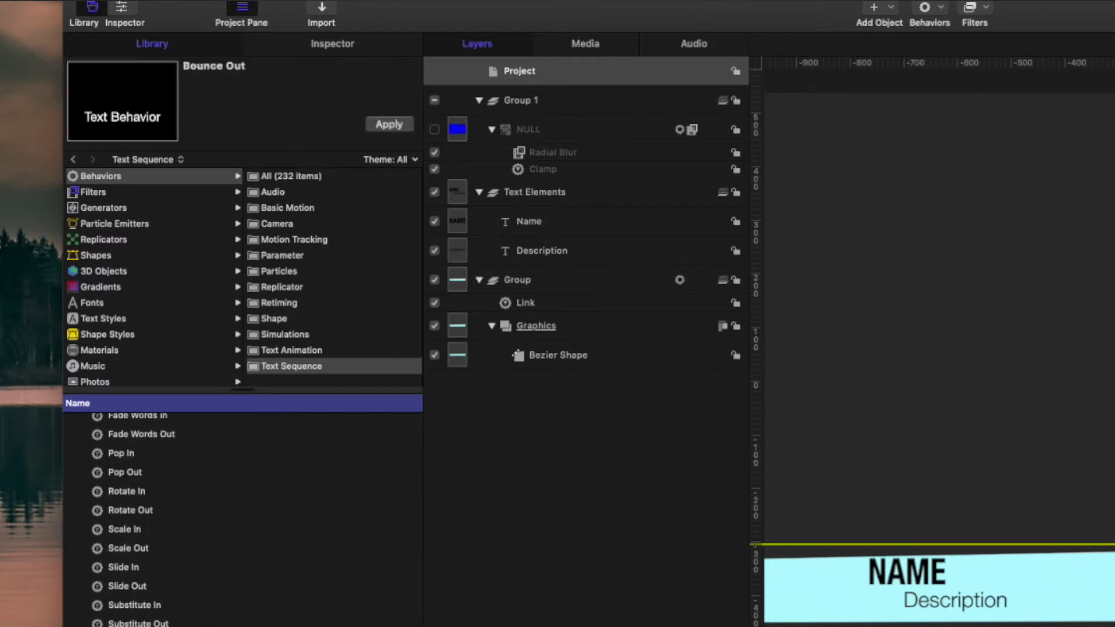
# - Apply Bounce Out to the Name layer and place it at the title's end, 4;23 to 5;15
pyautogui.click(528, 221)
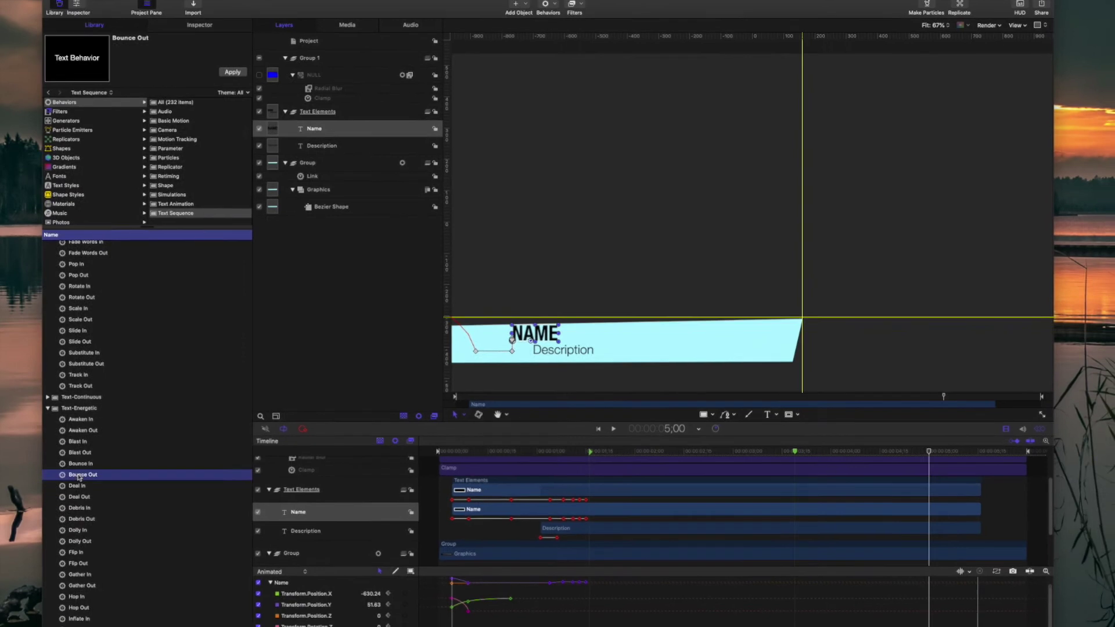
pyautogui.moveTo(82, 475); pyautogui.dragTo(931, 514)
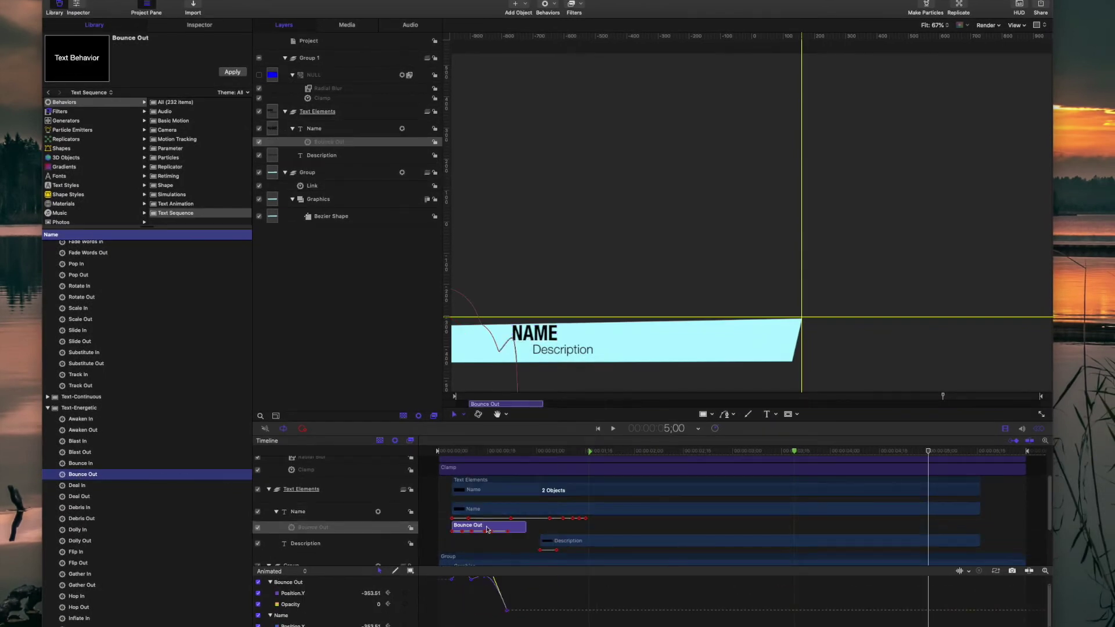
pyautogui.moveTo(487, 526); pyautogui.dragTo(943, 512)
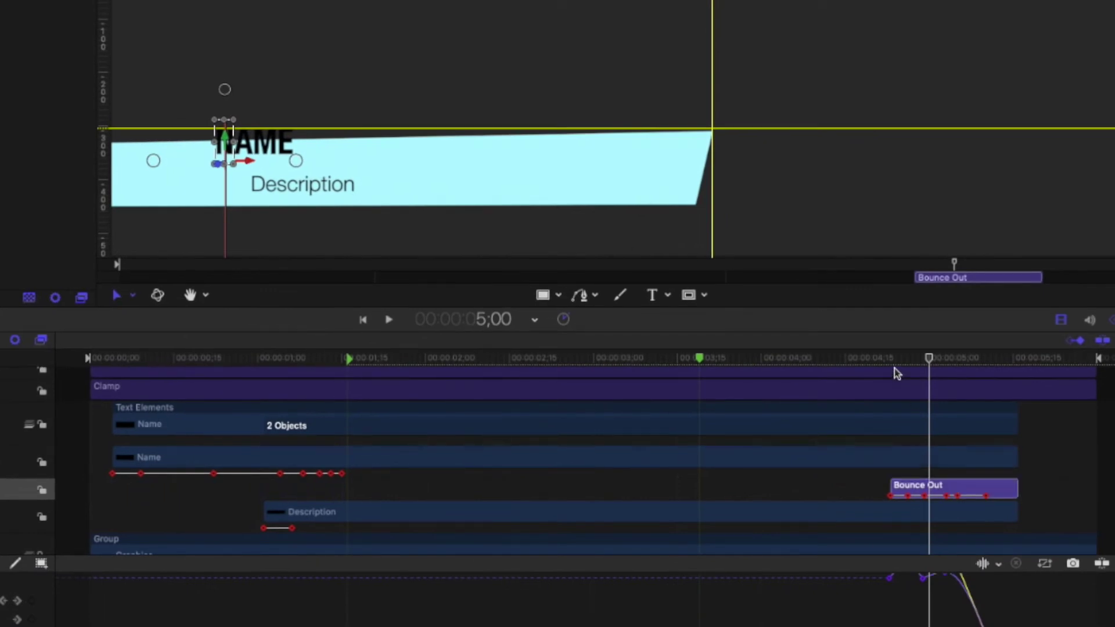
pyautogui.moveTo(895, 368); pyautogui.dragTo(904, 389)
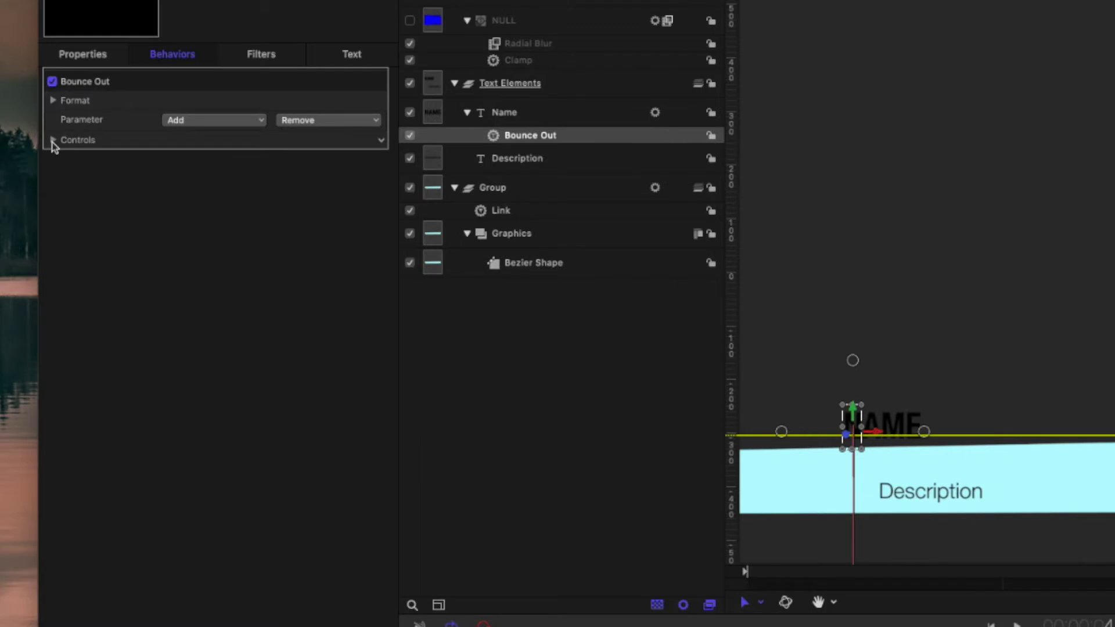
# - Set the Bounce Out behaviour's Speed to Ease Both
pyautogui.click(52, 141)
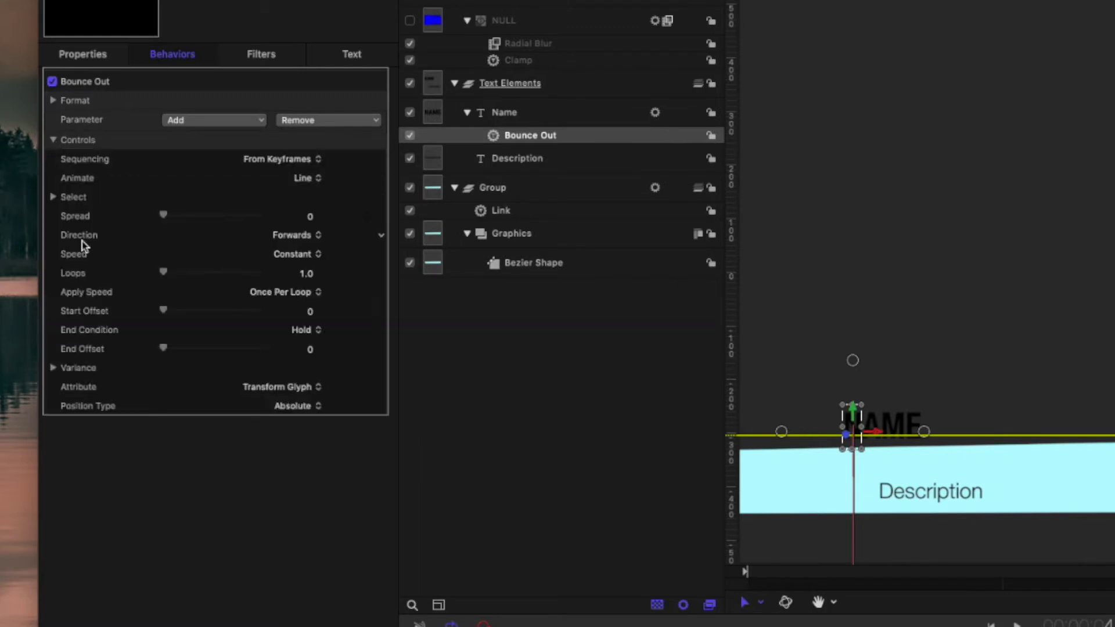
pyautogui.click(317, 255)
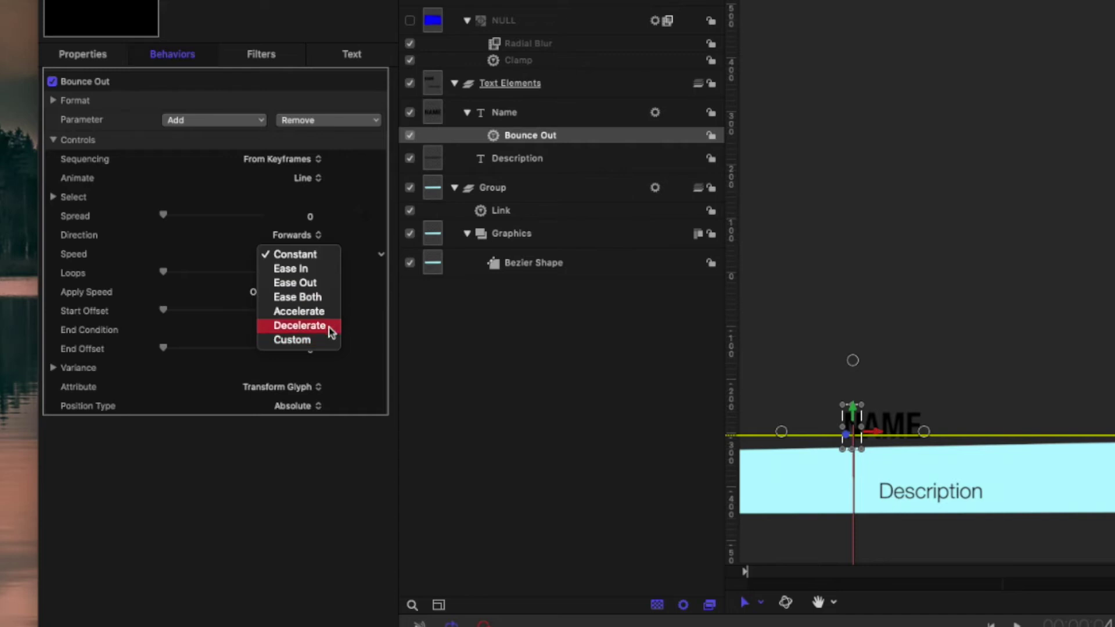
pyautogui.click(327, 300)
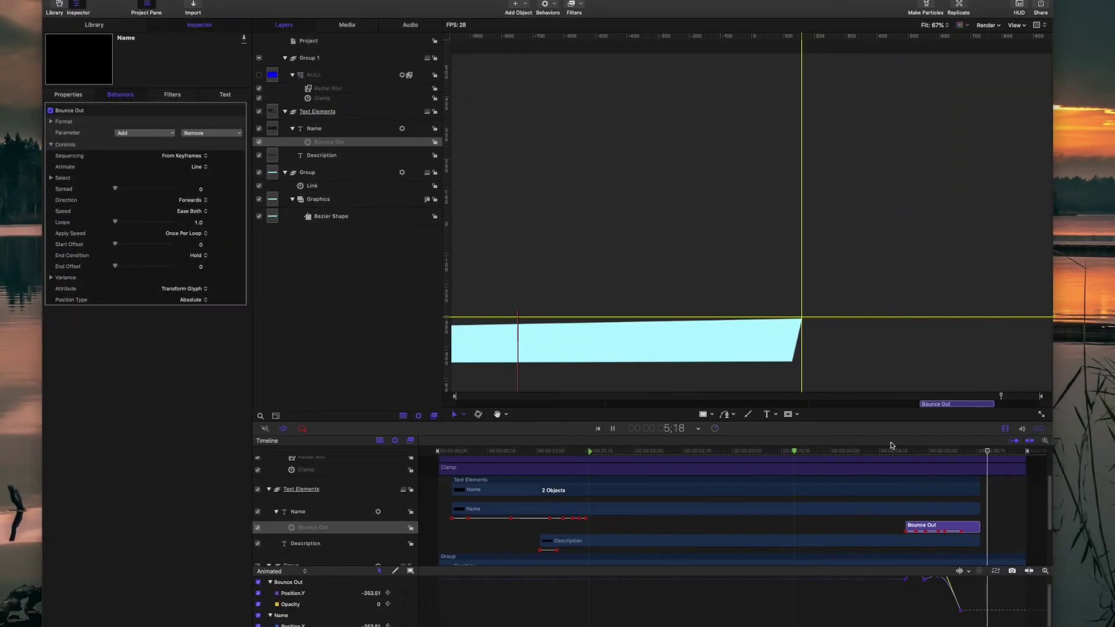
pyautogui.press('space')
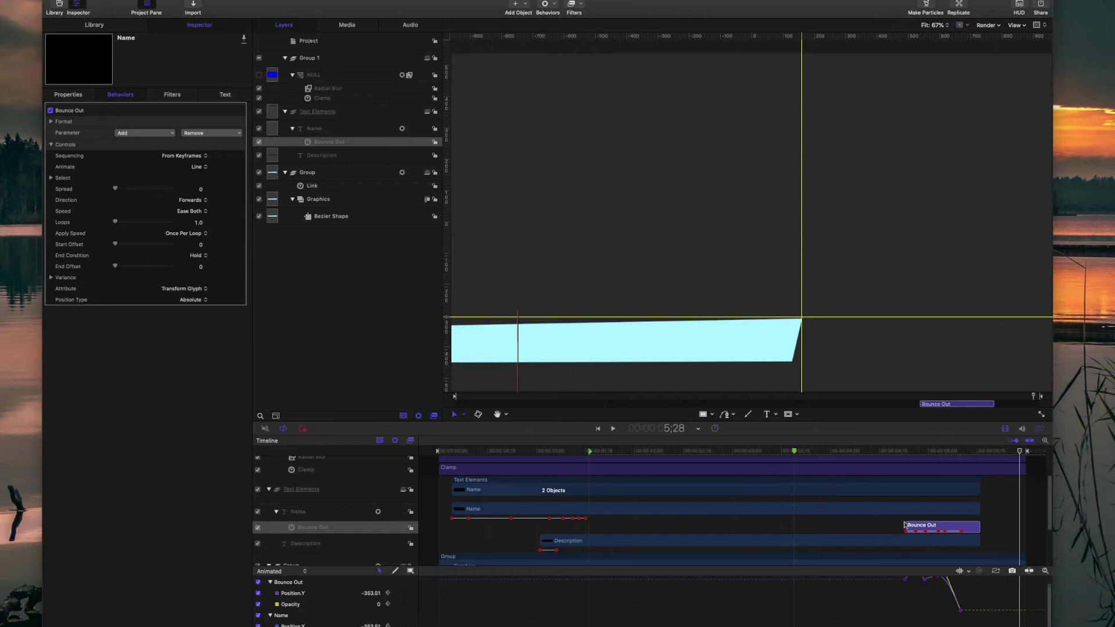
# - Start the Bounce Out earlier and extend the Name and Description layers to the timeline's end
pyautogui.moveTo(906, 525); pyautogui.dragTo(860, 525)
pyautogui.moveTo(834, 454); pyautogui.dragTo(943, 464)
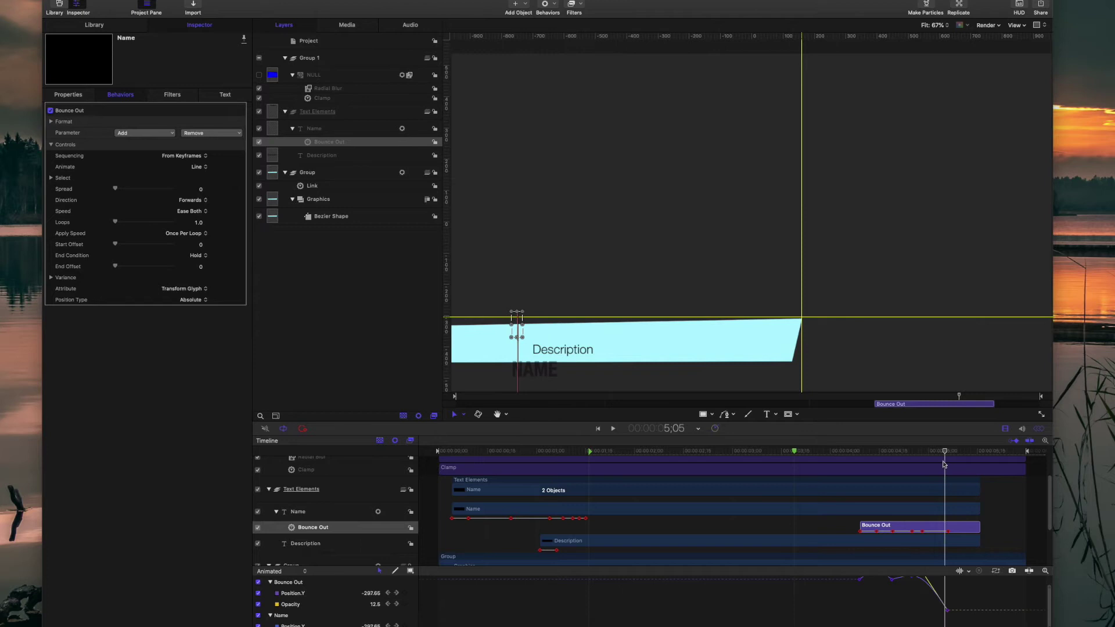
pyautogui.moveTo(978, 494); pyautogui.dragTo(1026, 489)
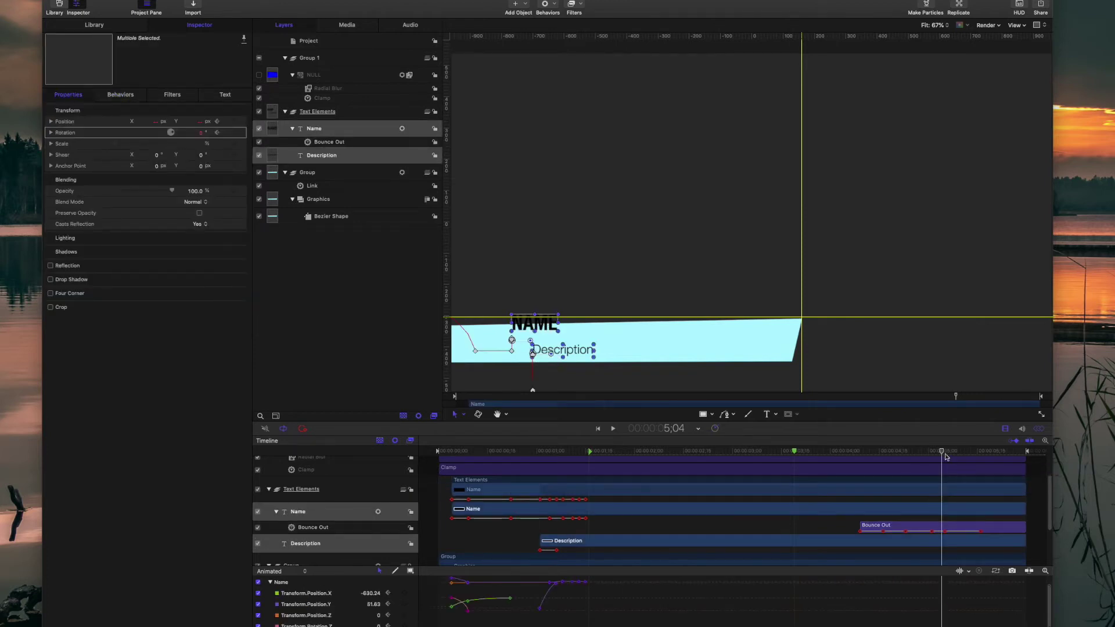
# - Add a Text-Energetic Bounce Out behaviour to the Description text layer
pyautogui.scroll(-3, 913, 526)
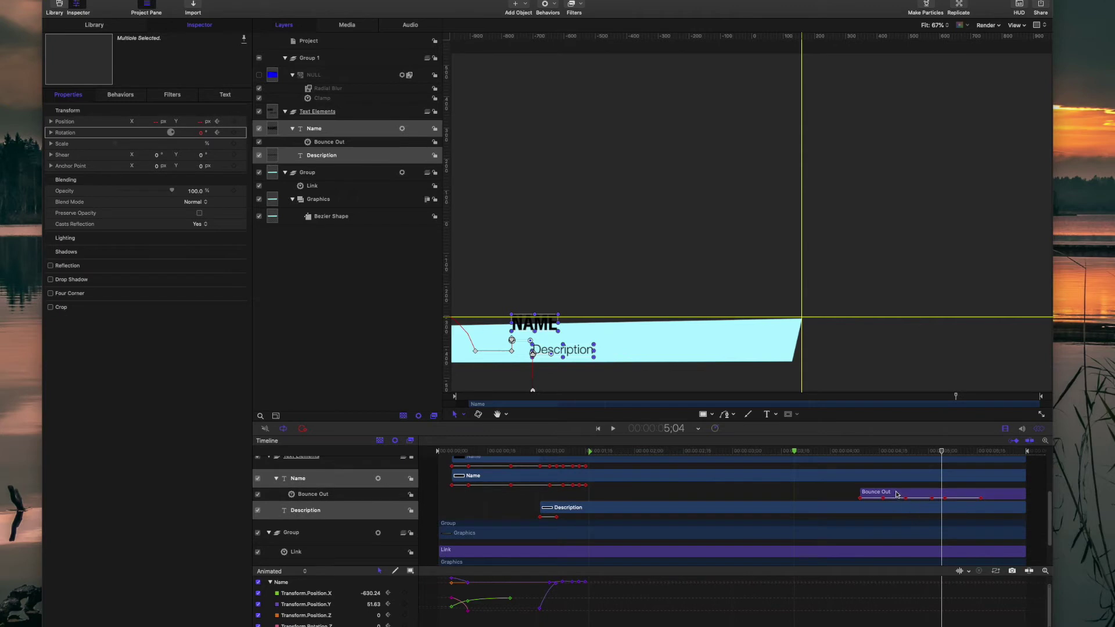
pyautogui.click(897, 494)
pyautogui.click(893, 514)
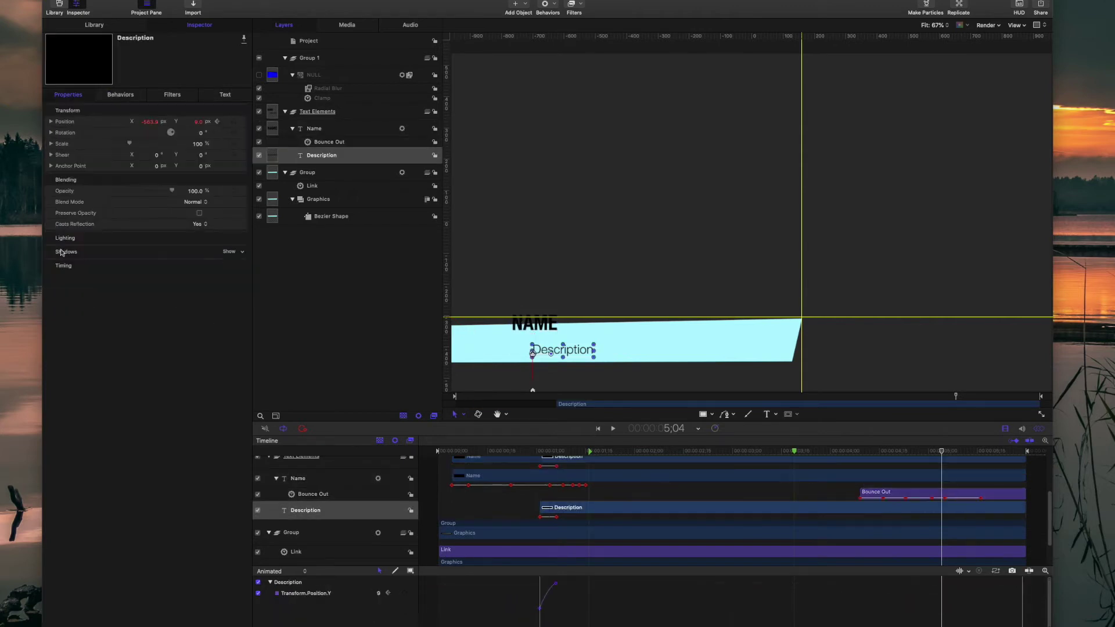
pyautogui.click(556, 8)
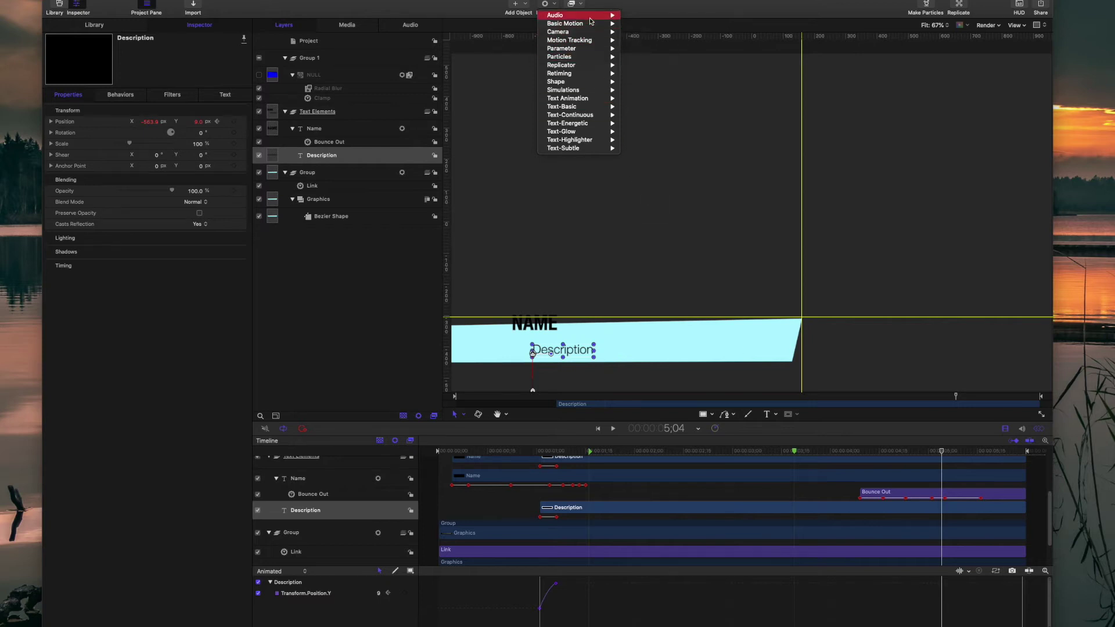
pyautogui.moveTo(603, 123)
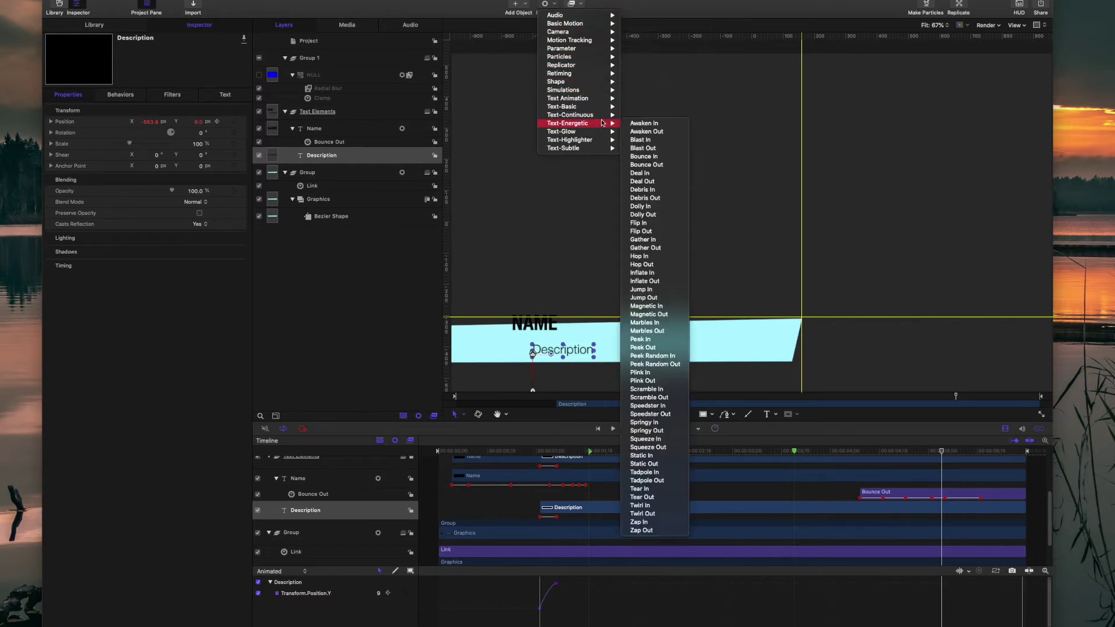
pyautogui.click(669, 167)
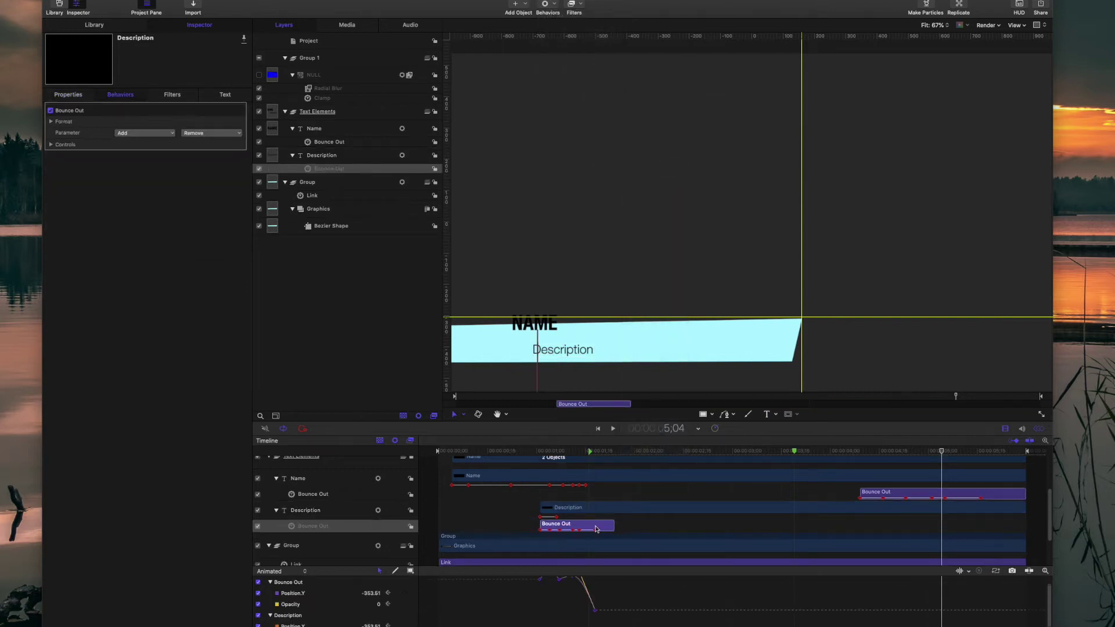
pyautogui.moveTo(596, 529); pyautogui.dragTo(873, 522)
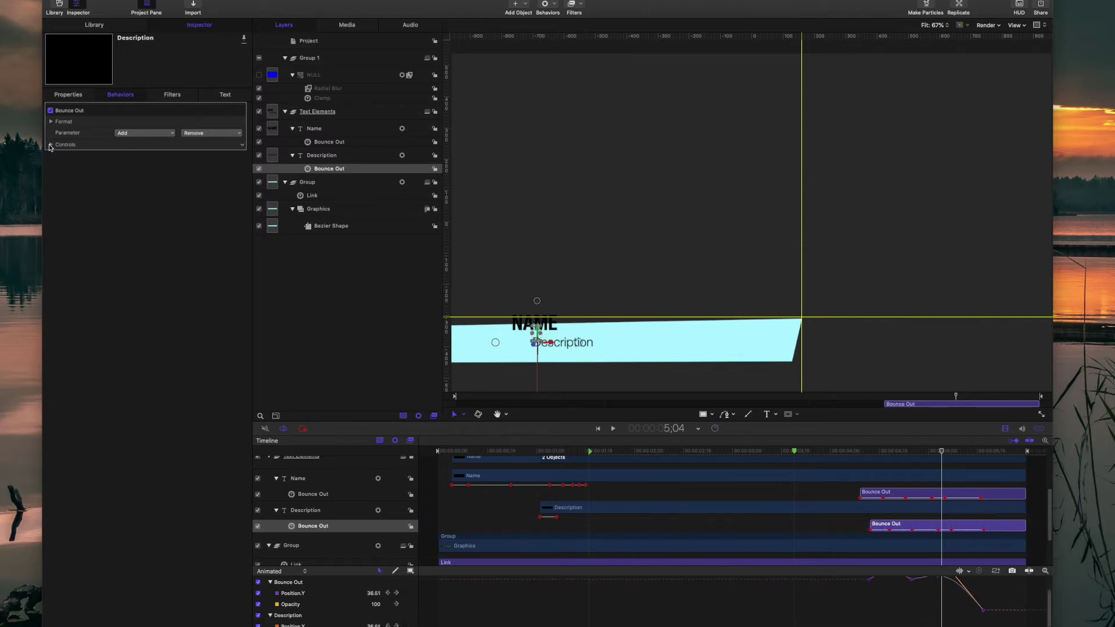
# - Set the Description Bounce Out's Speed to Ease Both, matching the Name's bounce
pyautogui.click(51, 145)
pyautogui.click(191, 212)
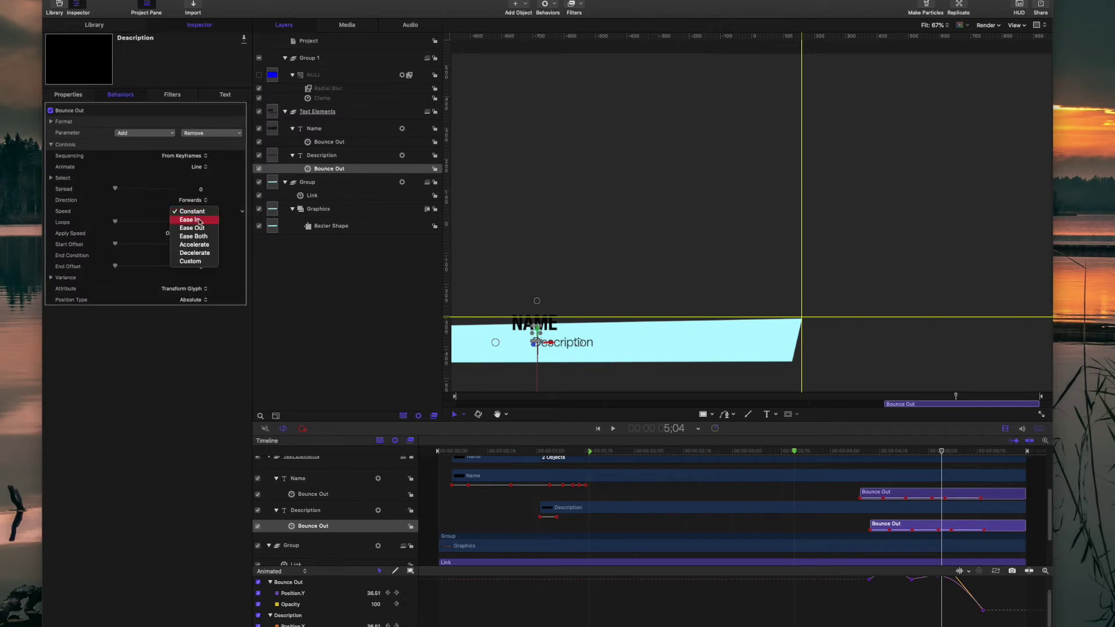
pyautogui.click(200, 237)
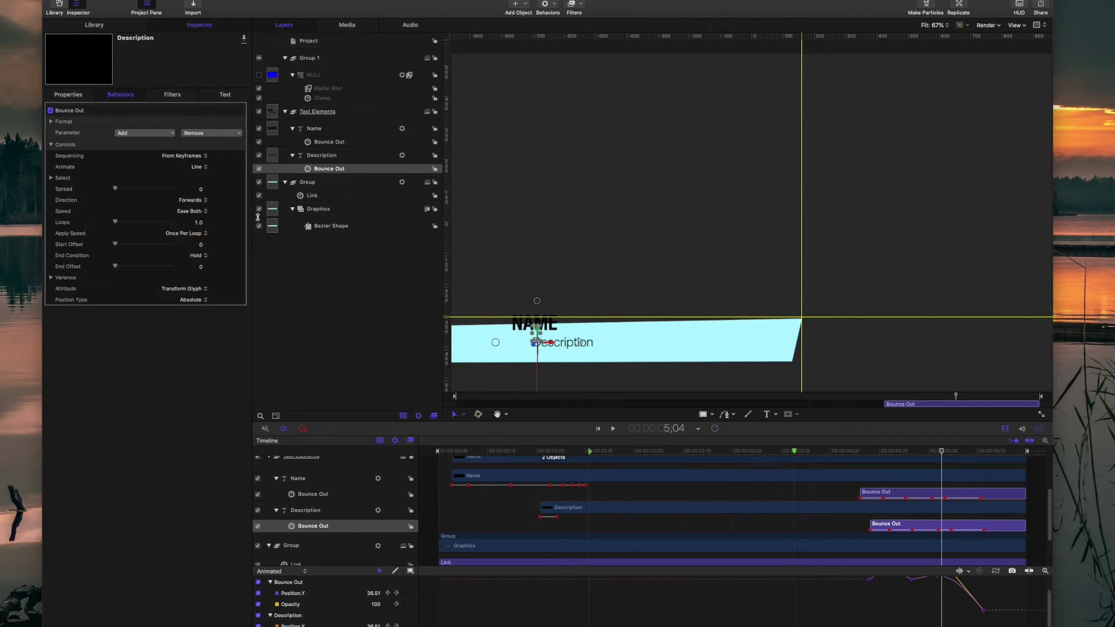
pyautogui.moveTo(712, 451); pyautogui.dragTo(938, 470)
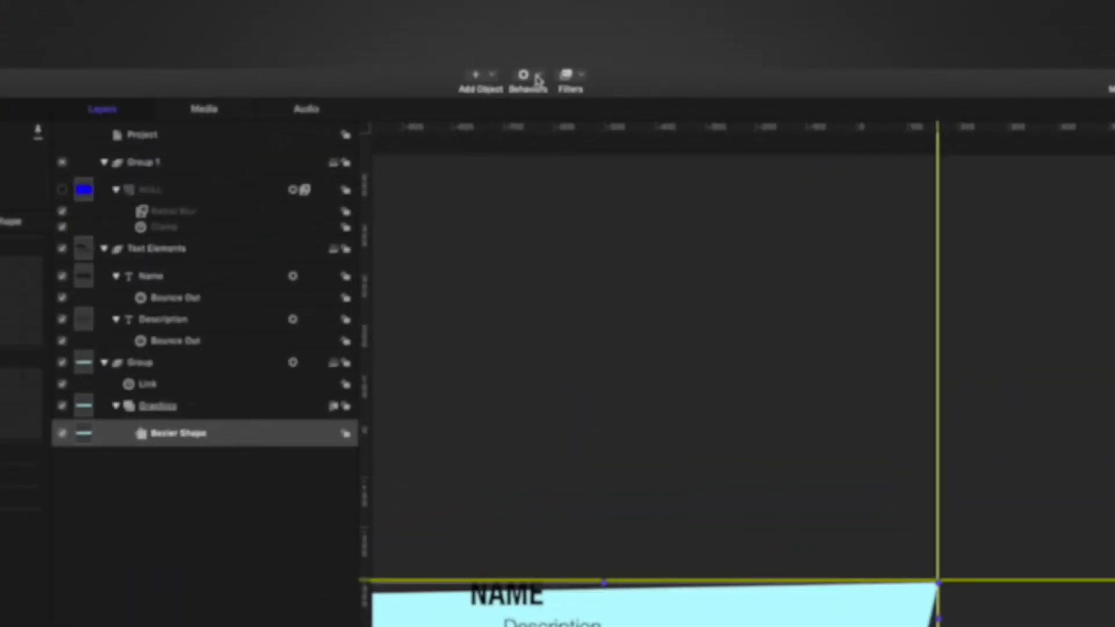
# - Add a Basic Motion > Motion Path behaviour to the cyan Bezier Shape
pyautogui.click(546, 4)
pyautogui.moveTo(553, 223)
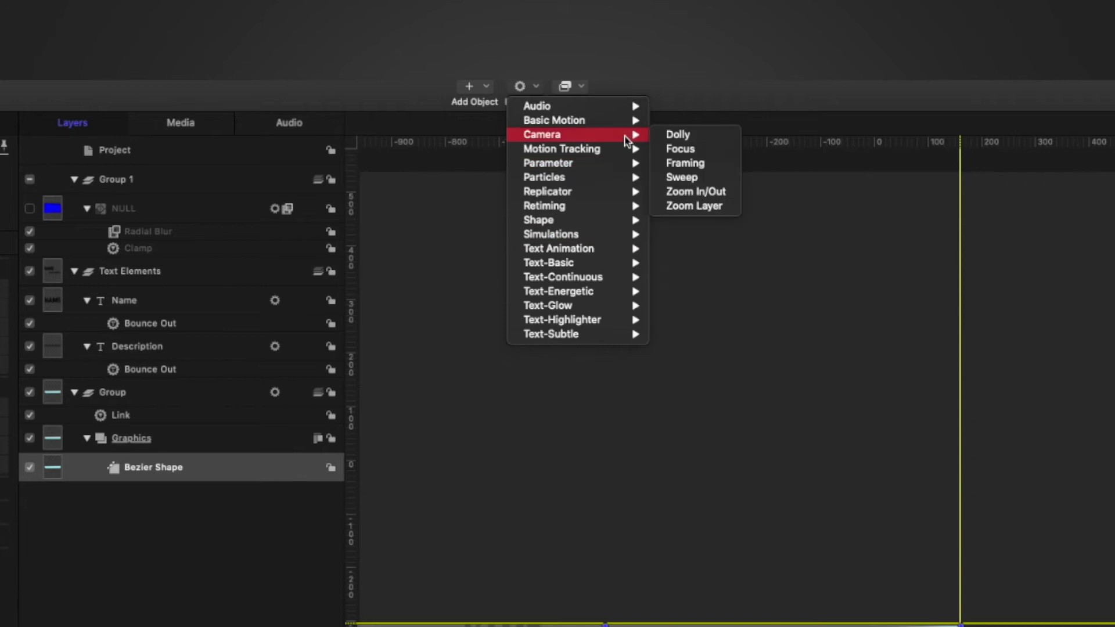
pyautogui.moveTo(629, 122)
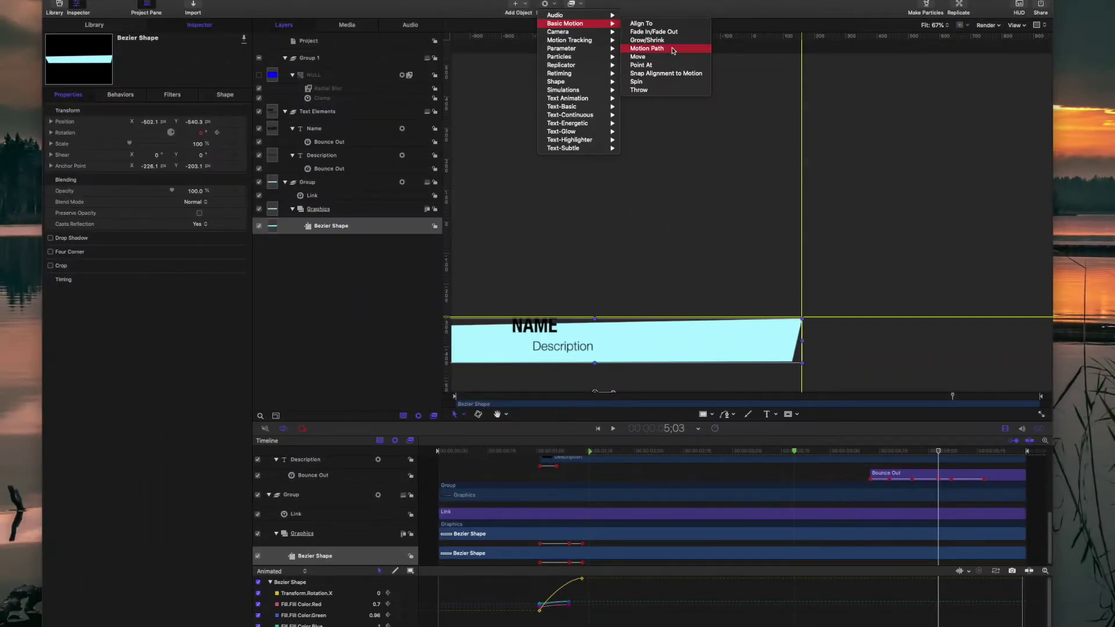
pyautogui.click(672, 49)
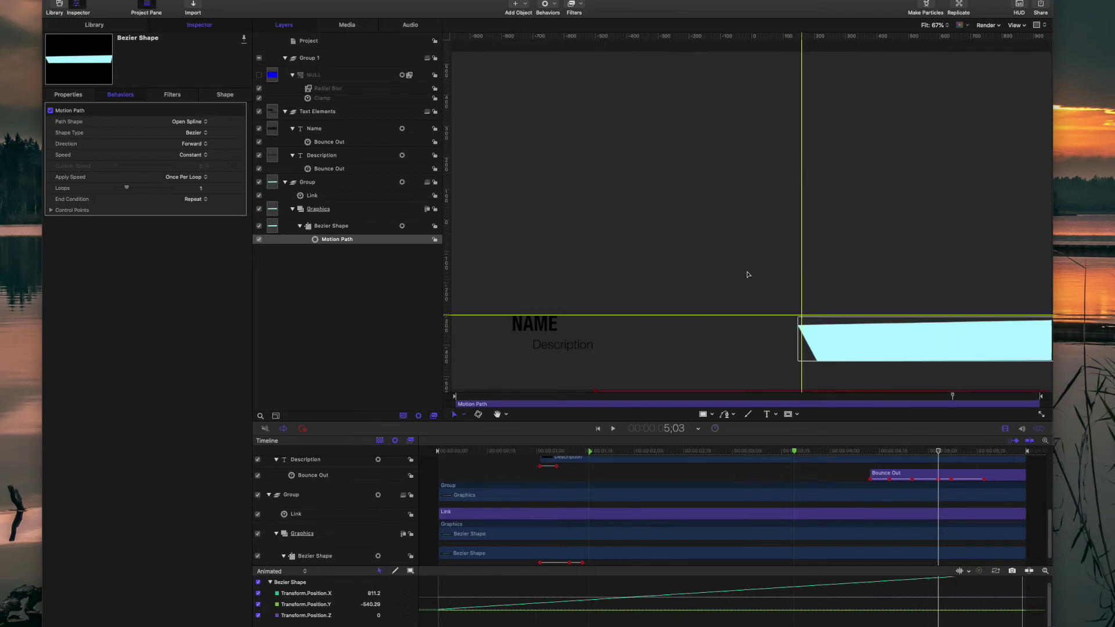
# - Trim the Motion Path bar so it starts near the end of the timeline
pyautogui.scroll(-3, 748, 275)
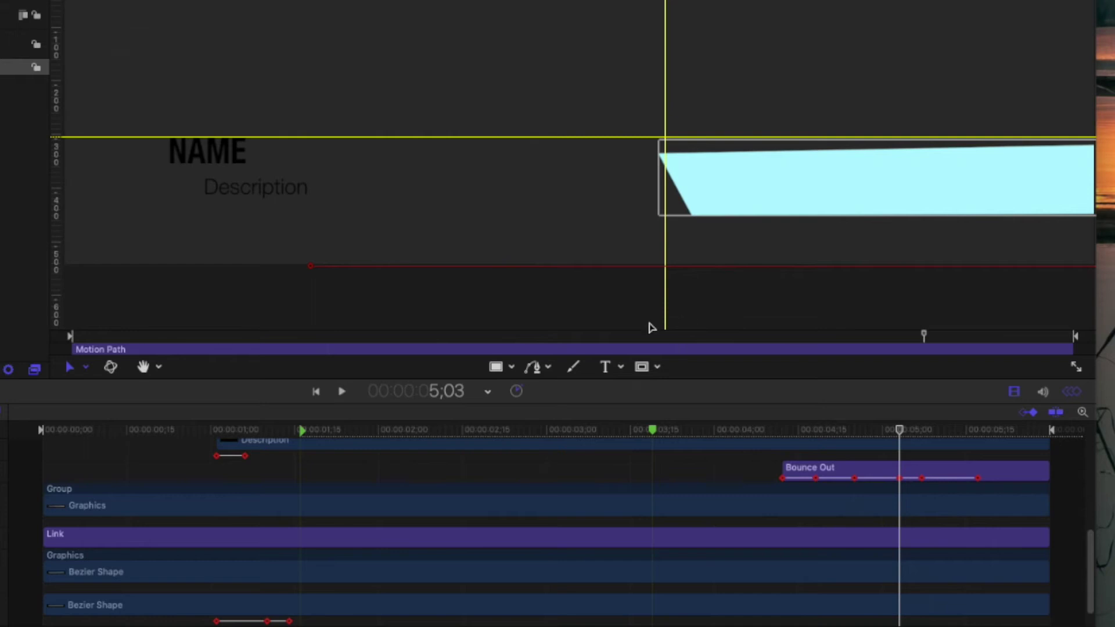
pyautogui.scroll(-1, 441, 522)
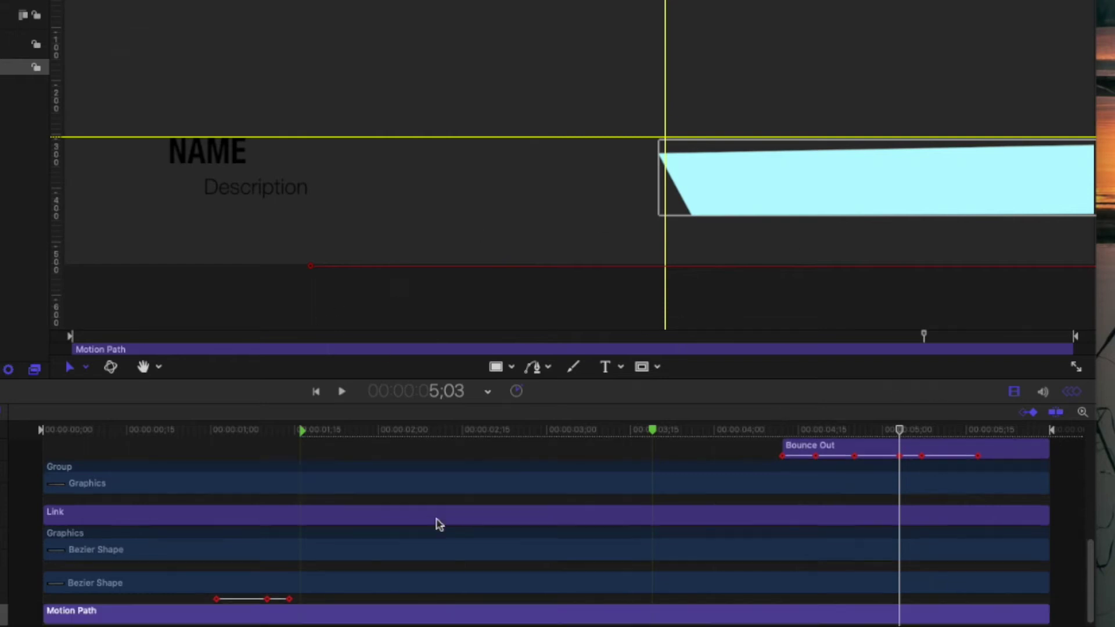
pyautogui.moveTo(44, 613); pyautogui.dragTo(884, 607)
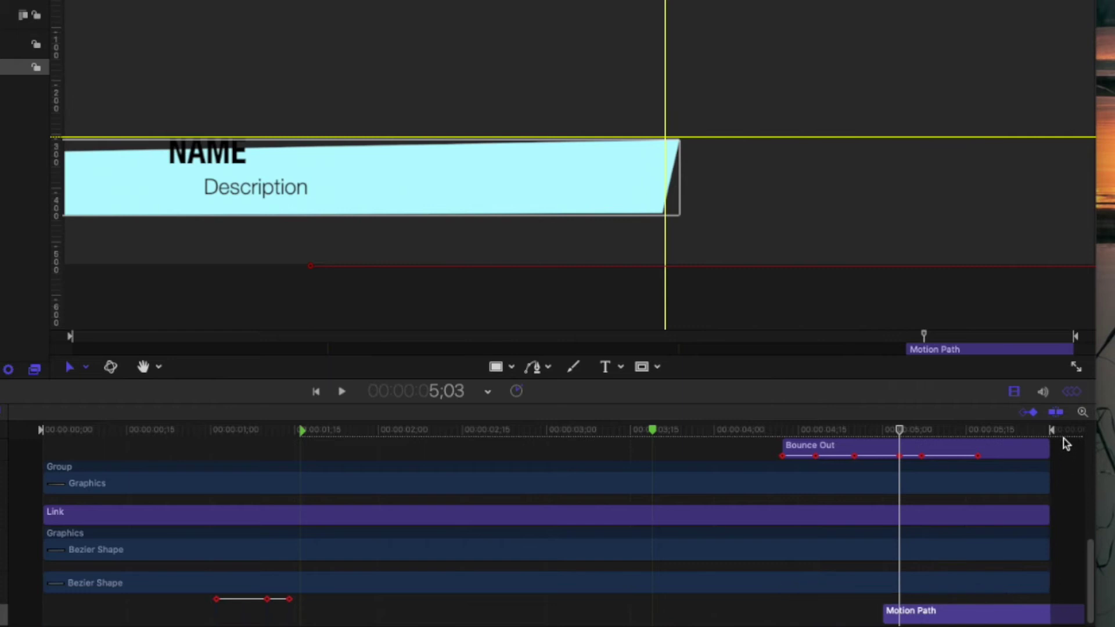
# - Zoom the canvas out and scrub the ending to preview the bar sliding out of frame
pyautogui.moveTo(1048, 437); pyautogui.dragTo(883, 441)
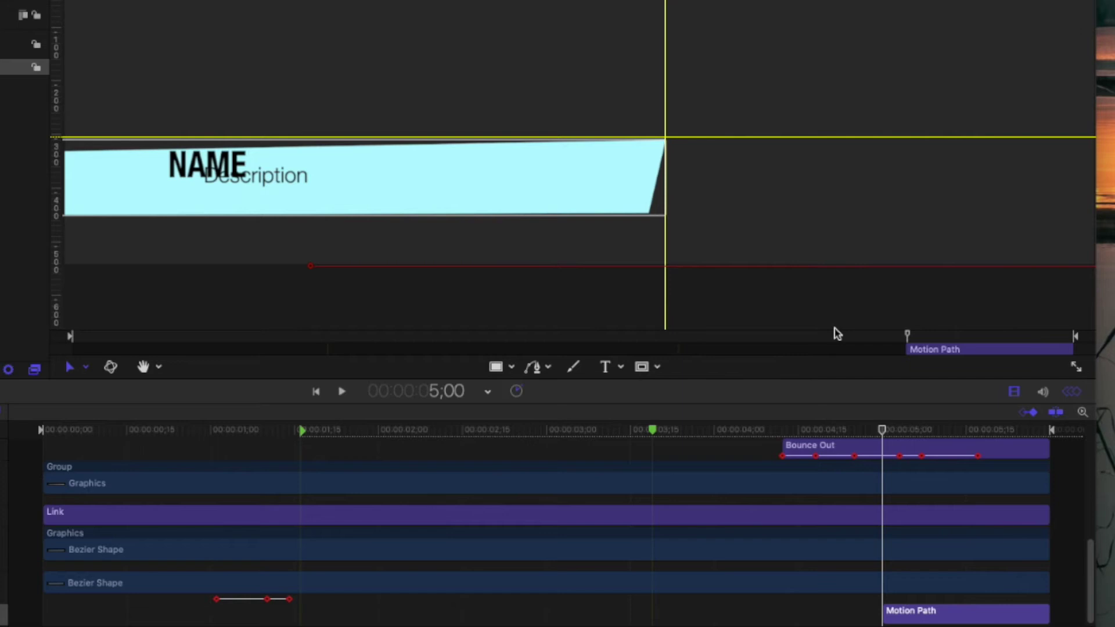
pyautogui.press('super+minus')
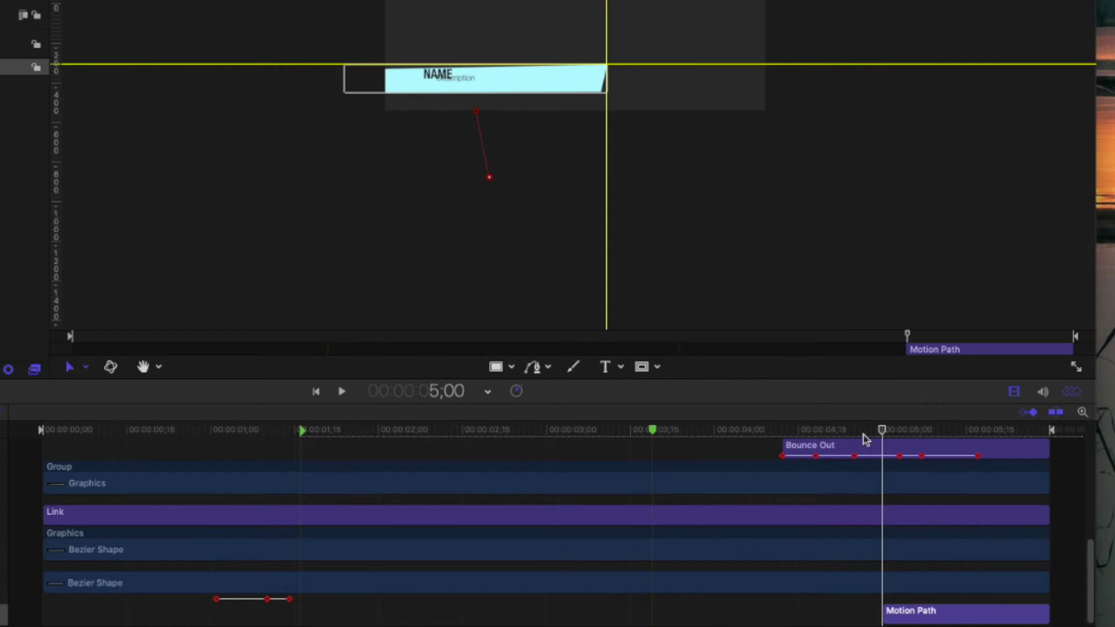
pyautogui.moveTo(884, 436); pyautogui.dragTo(918, 431)
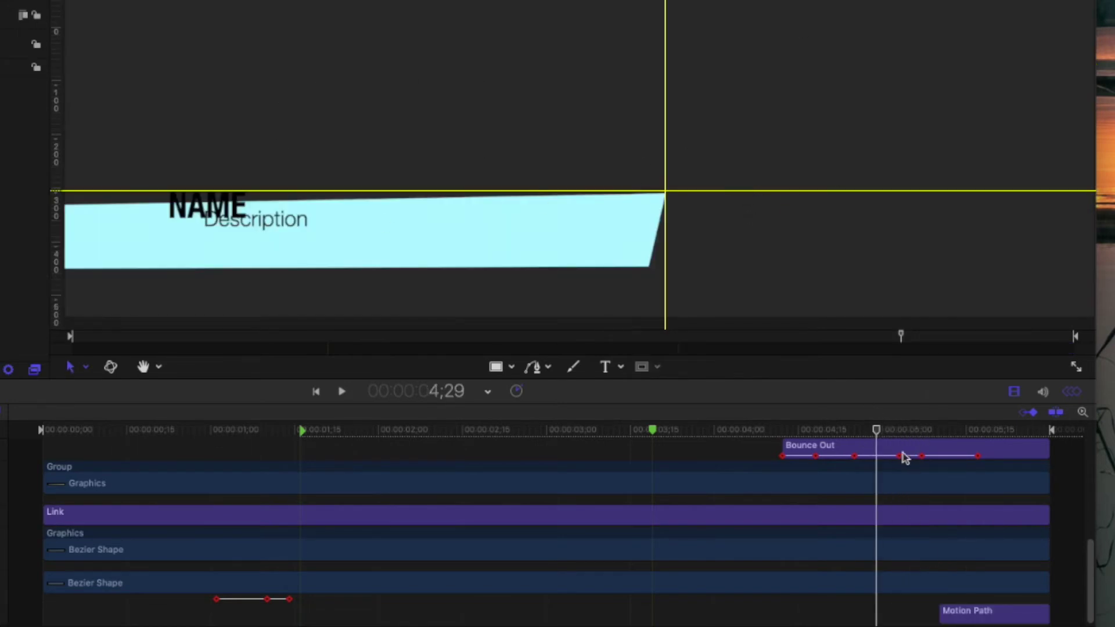
pyautogui.moveTo(873, 435); pyautogui.dragTo(1013, 451)
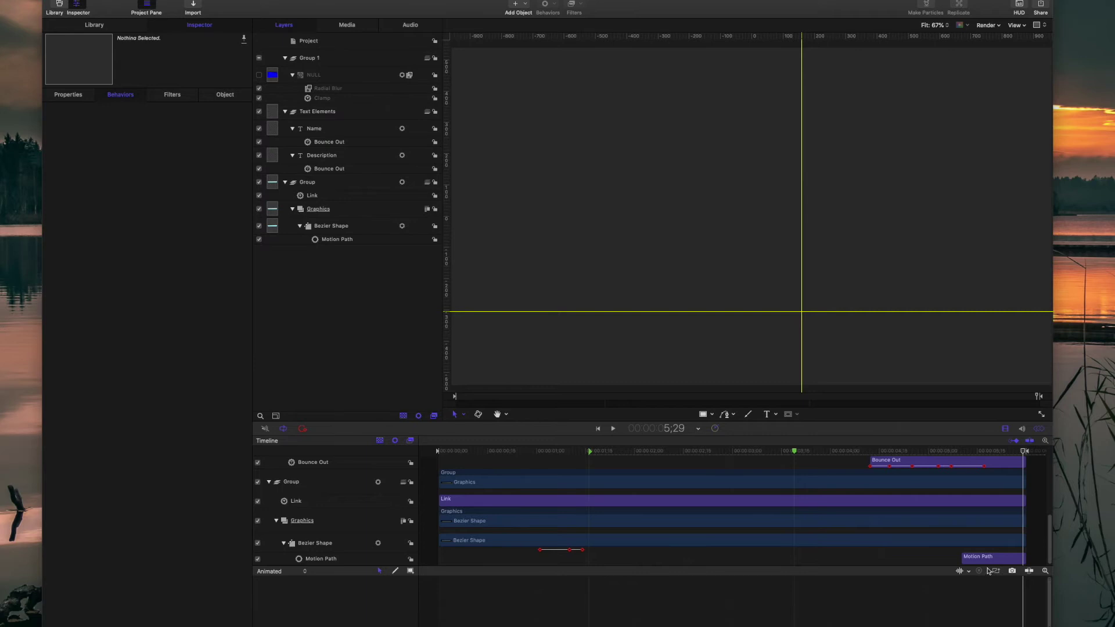
pyautogui.click(989, 556)
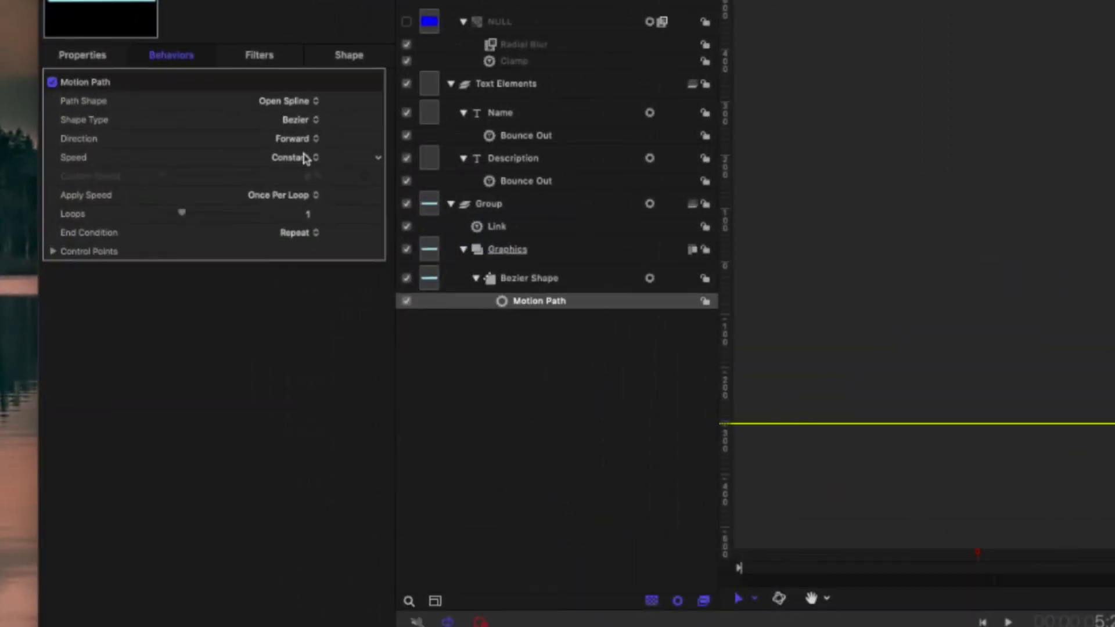
# - Set the Motion Path speed to Ease Both, play back the easing, and save the template
pyautogui.click(304, 158)
pyautogui.click(321, 199)
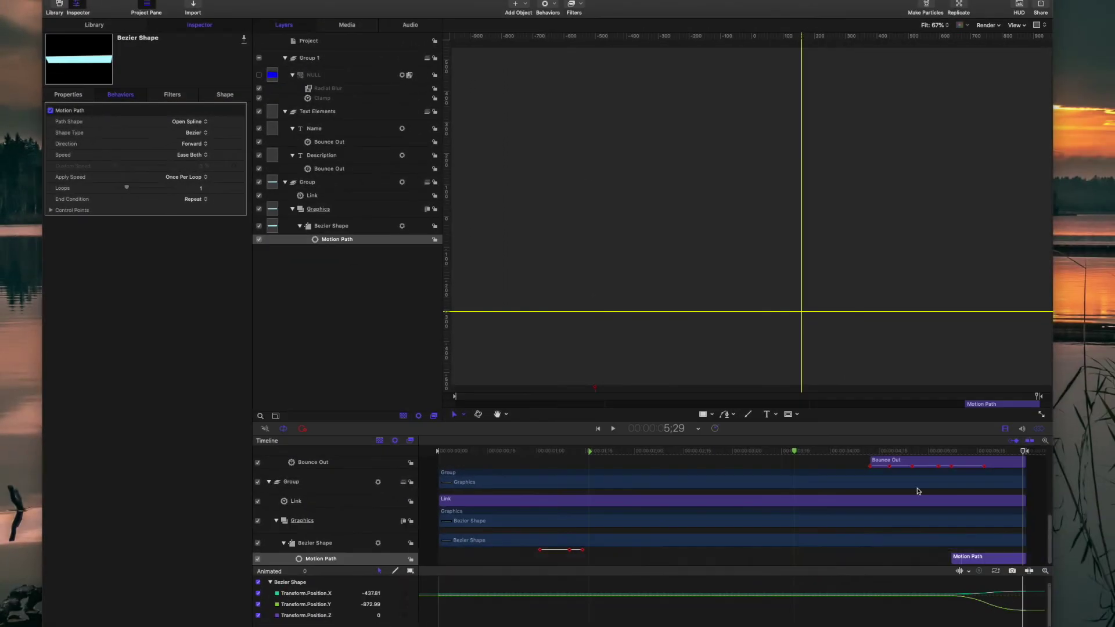
pyautogui.click(840, 451)
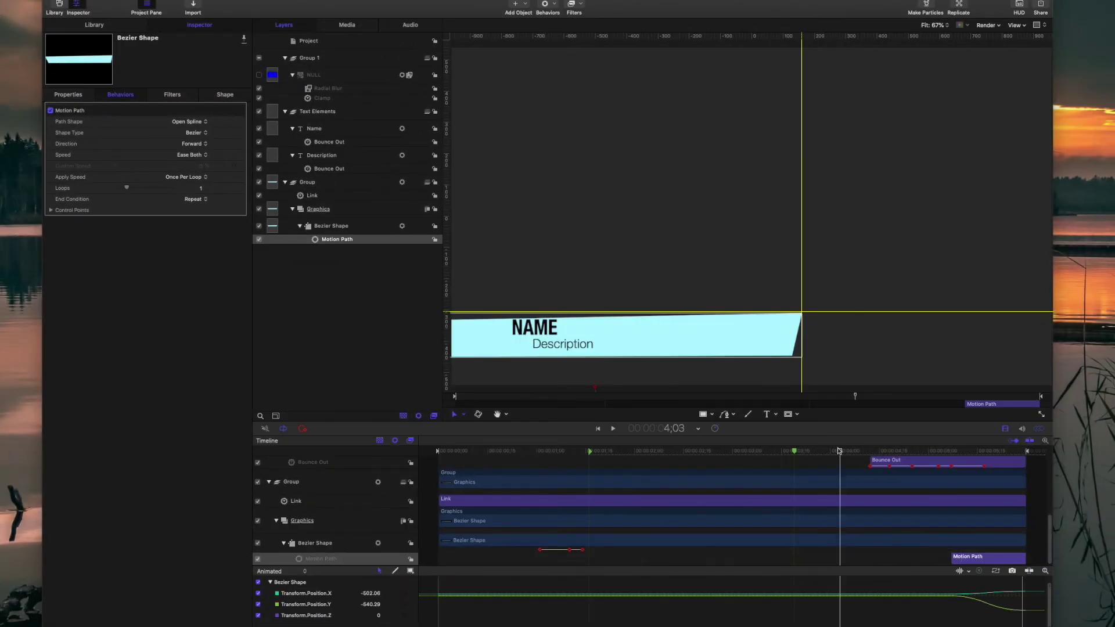
pyautogui.press('space')
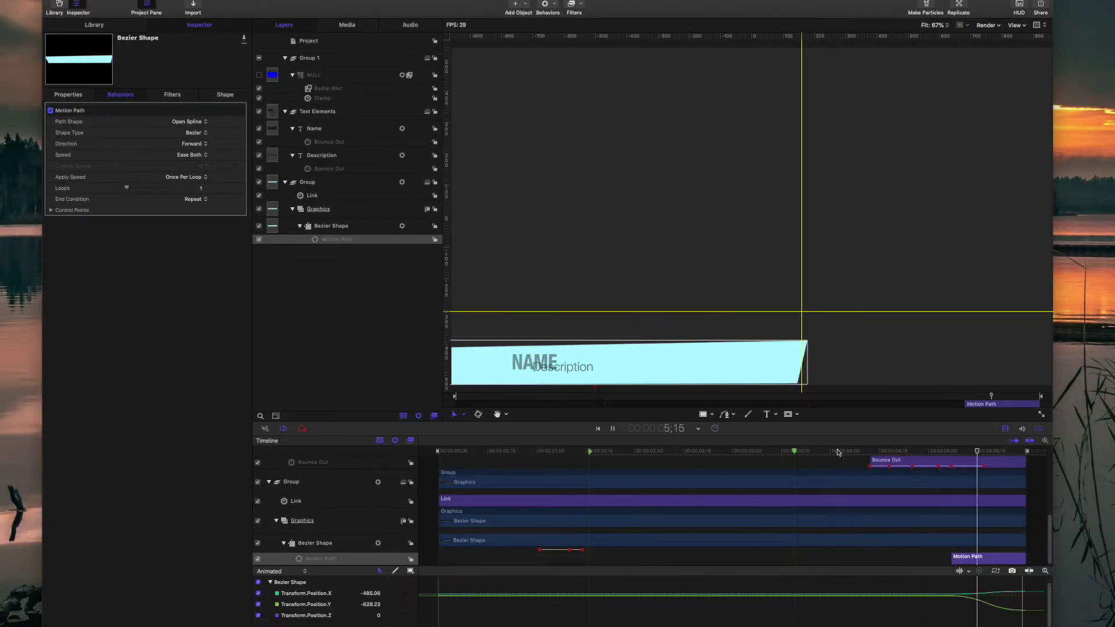
pyautogui.press('space')
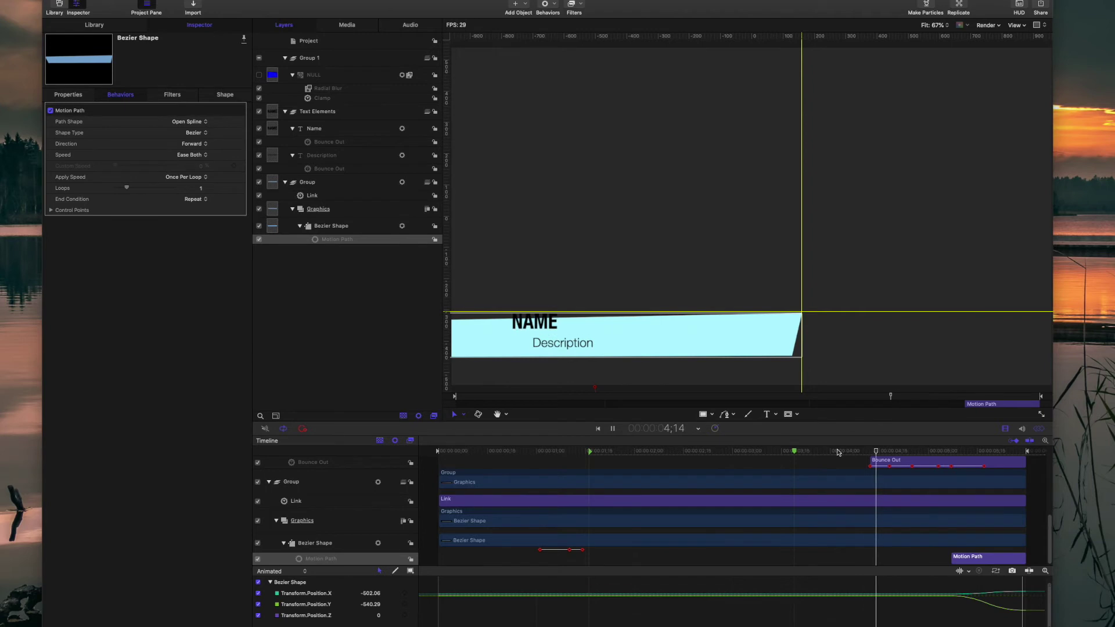
pyautogui.press('space')
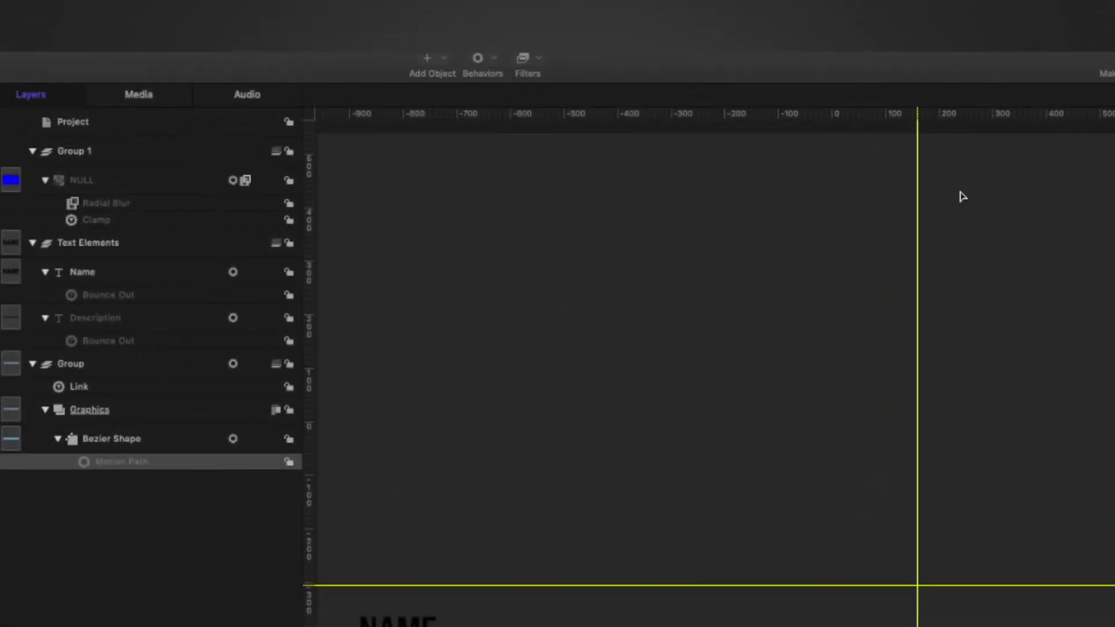
pyautogui.press('super+s')
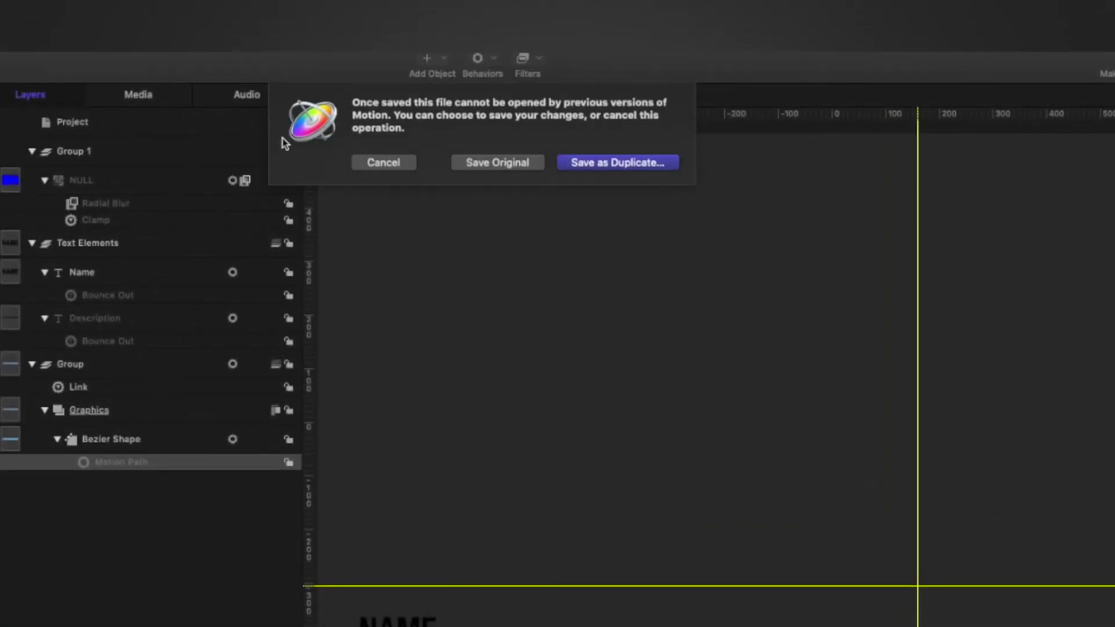
# - Save as Duplicate, publish the template, and preview the Snap - Left copy title
pyautogui.click(613, 164)
pyautogui.press('Escape')
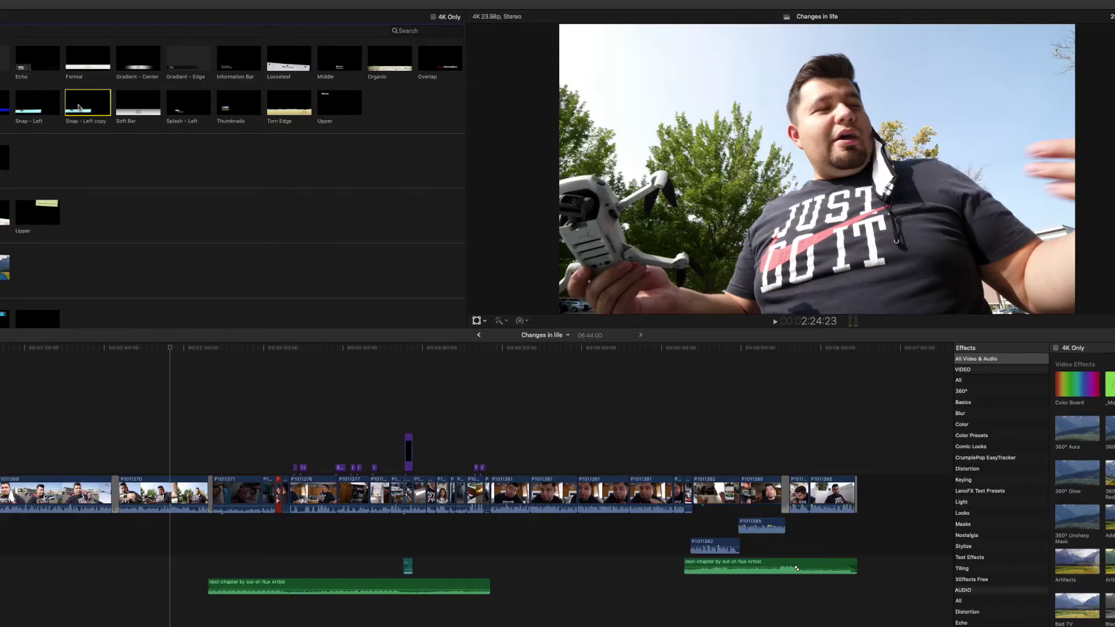
pyautogui.click(93, 104)
# - Connect the Snap - Left copy title over the drone clip at the playhead and play it
pyautogui.click(133, 400)
pyautogui.press('q')
pyautogui.moveTo(131, 468); pyautogui.dragTo(138, 461)
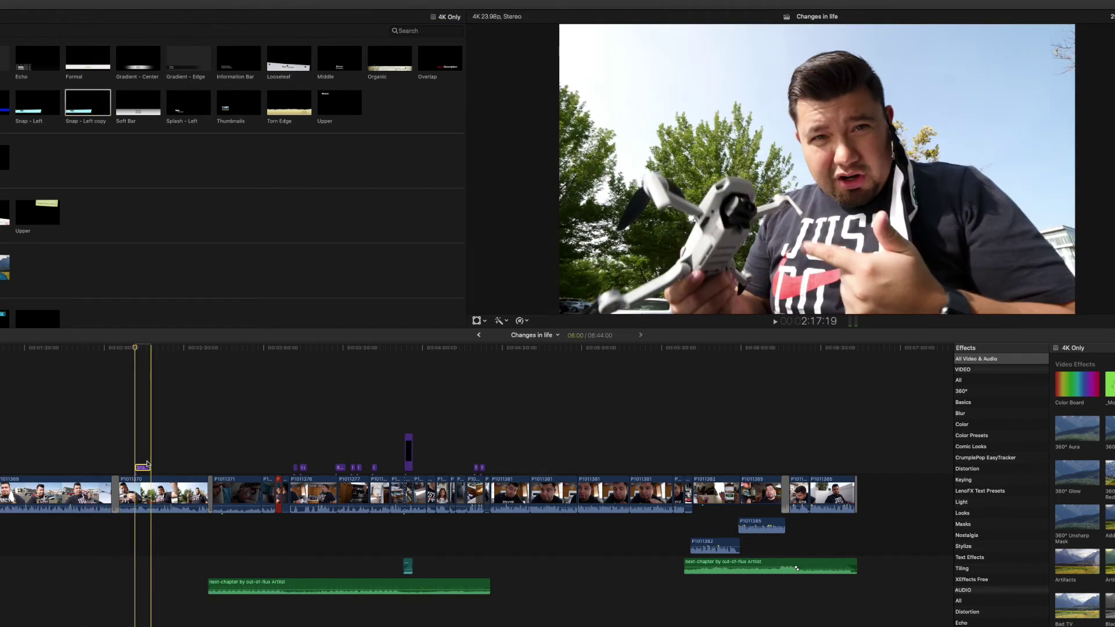
pyautogui.press('space')
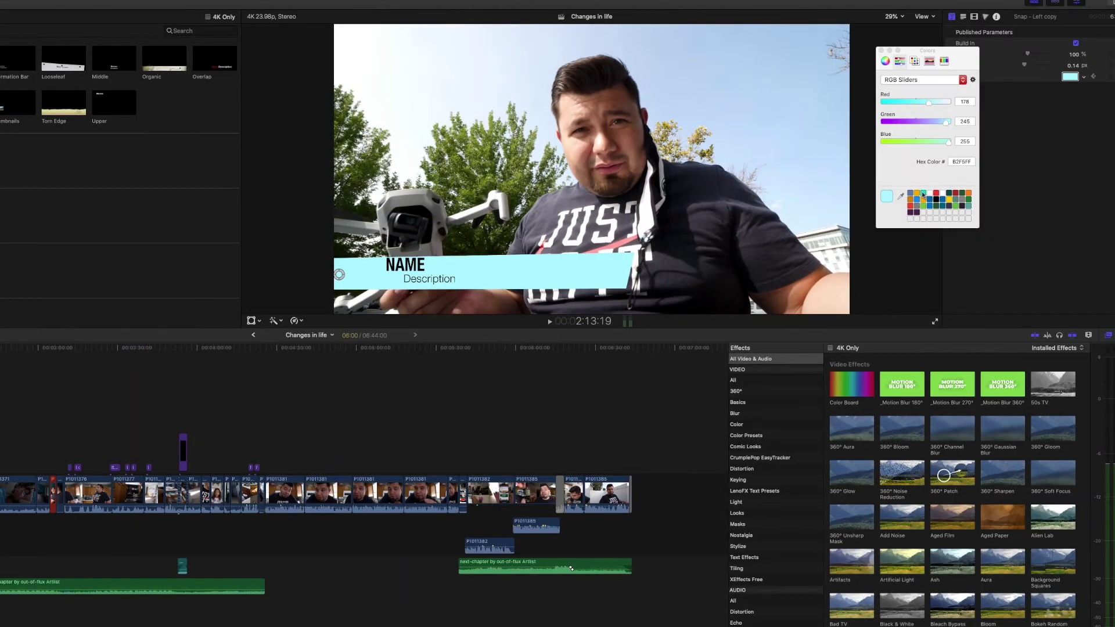
# - Make the lower-third bar orange, replay it to check, then return to Motion
pyautogui.click(923, 195)
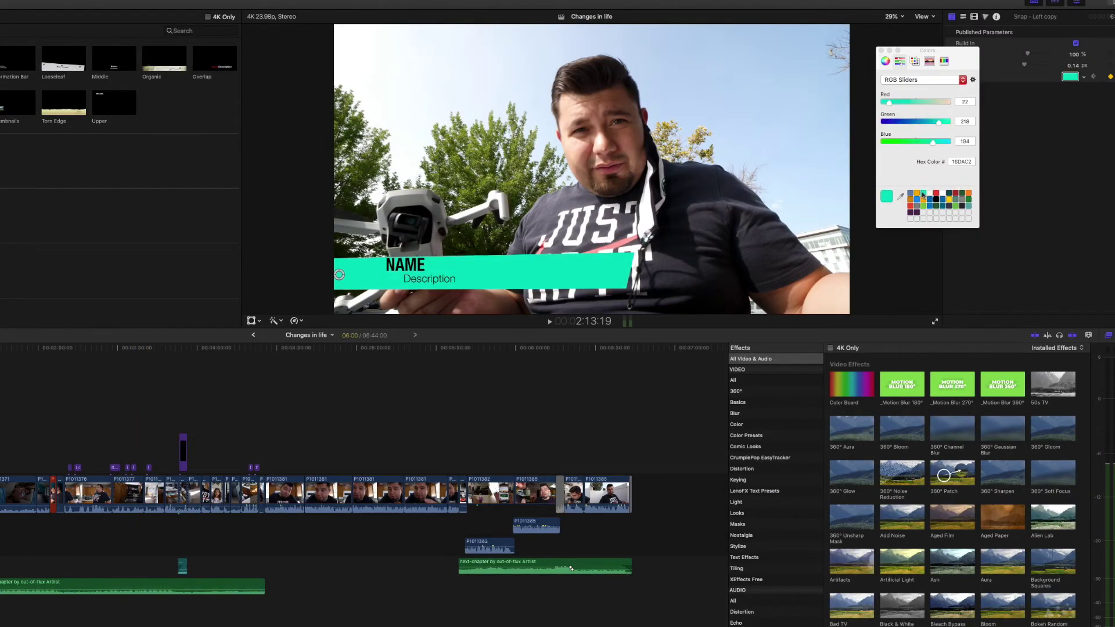
pyautogui.click(926, 203)
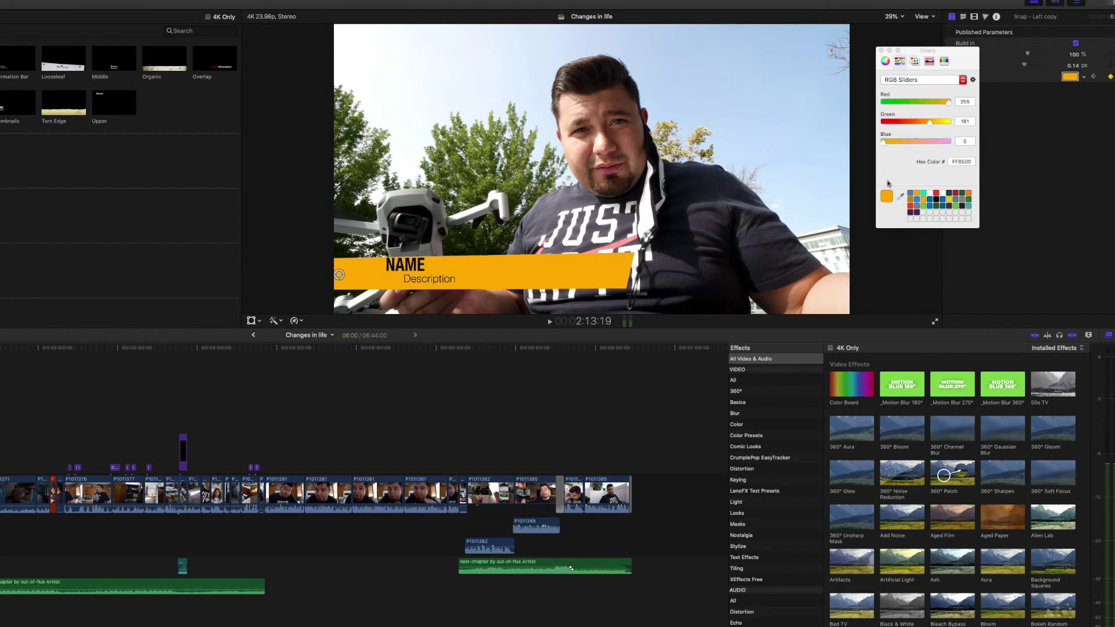
pyautogui.click(882, 51)
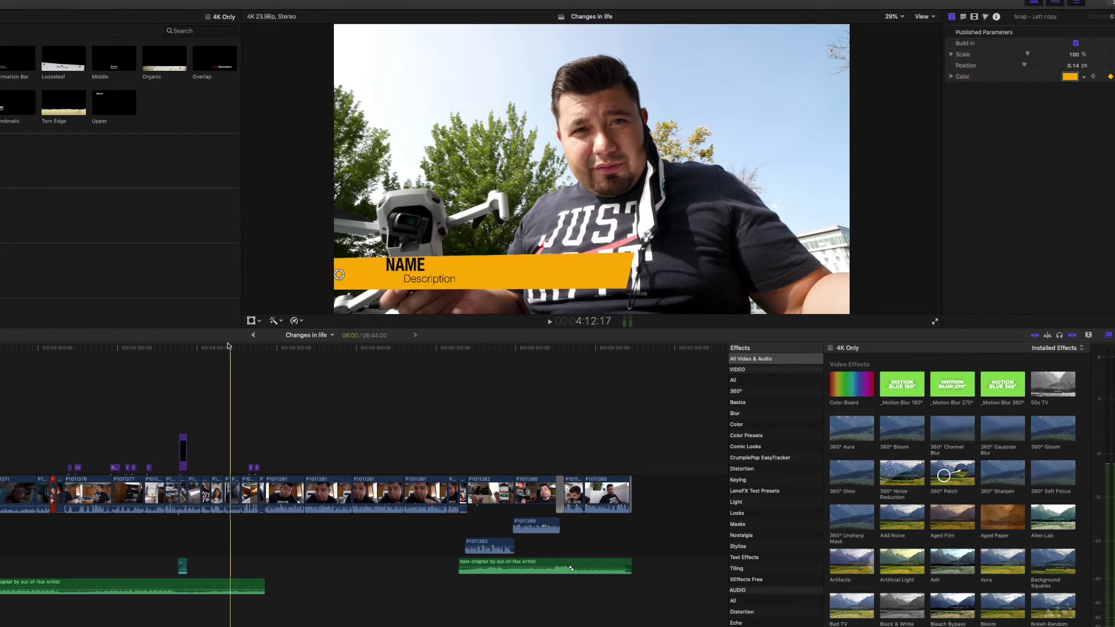
pyautogui.press('space')
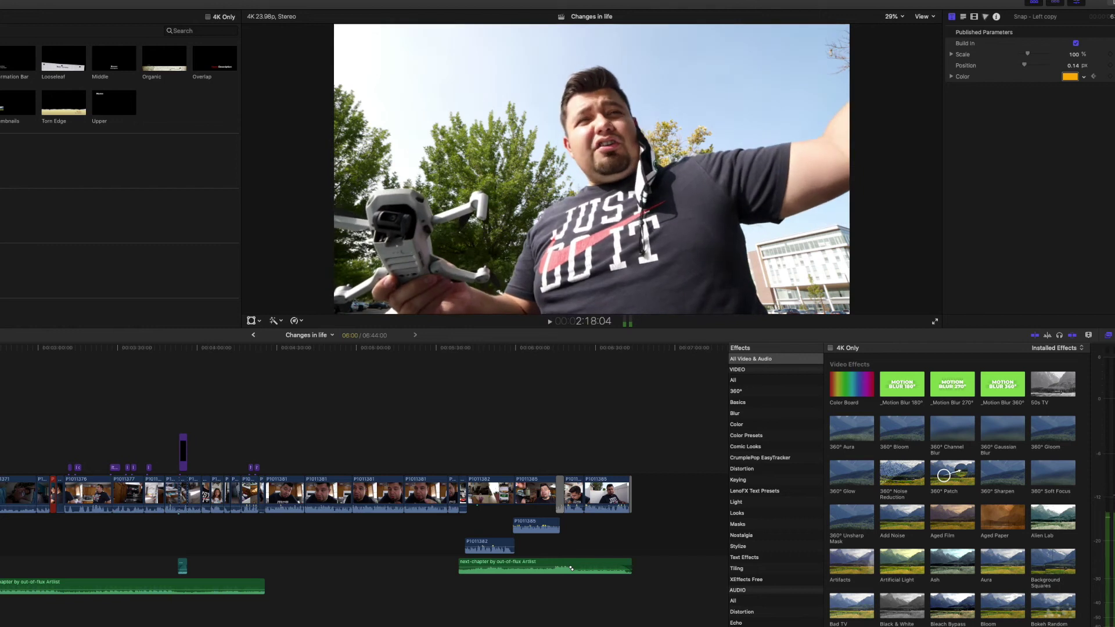
pyautogui.press('space')
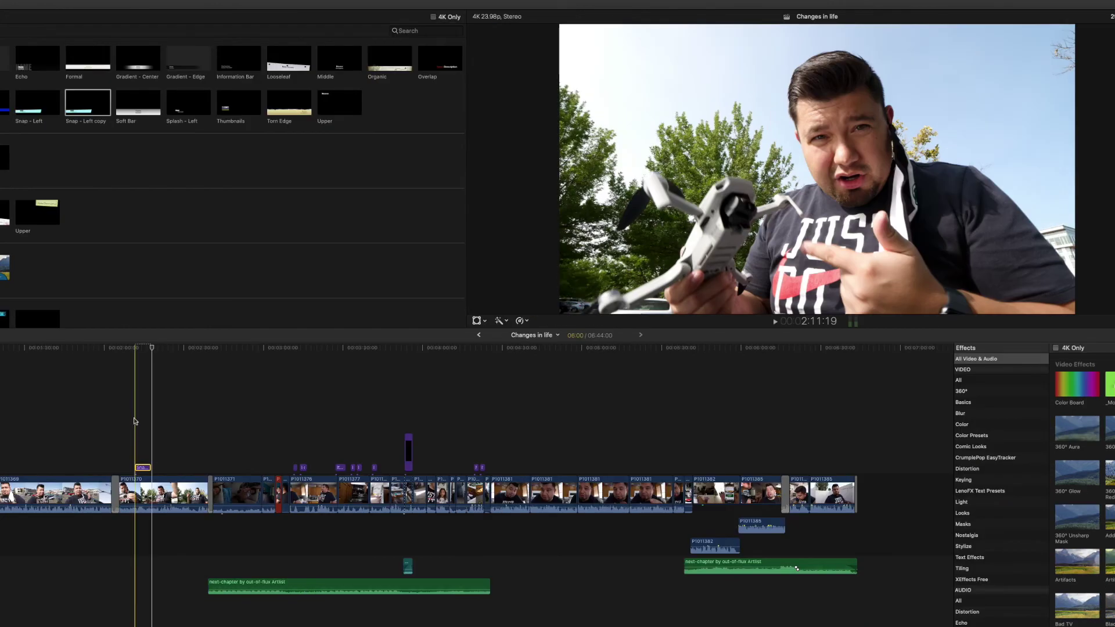
pyautogui.press('space')
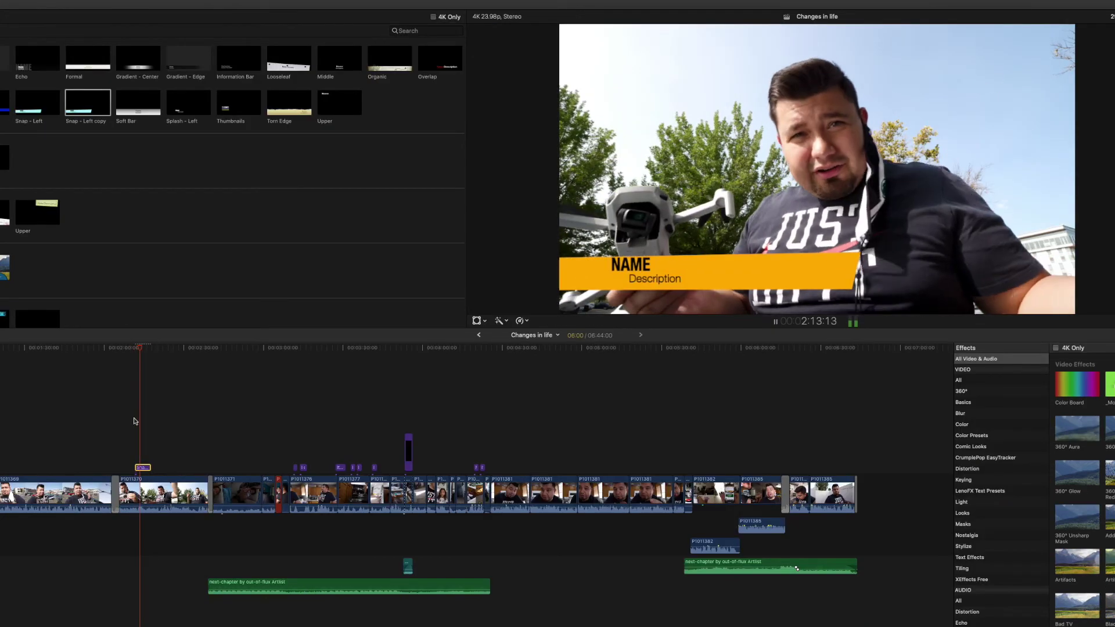
pyautogui.press('space')
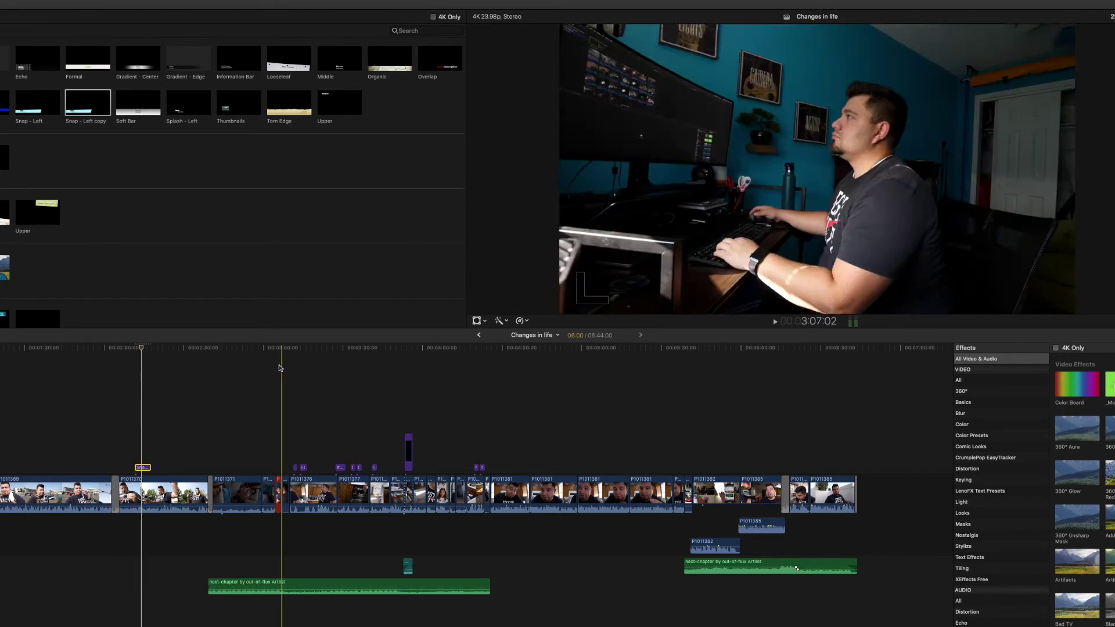
pyautogui.press('super+Tab')
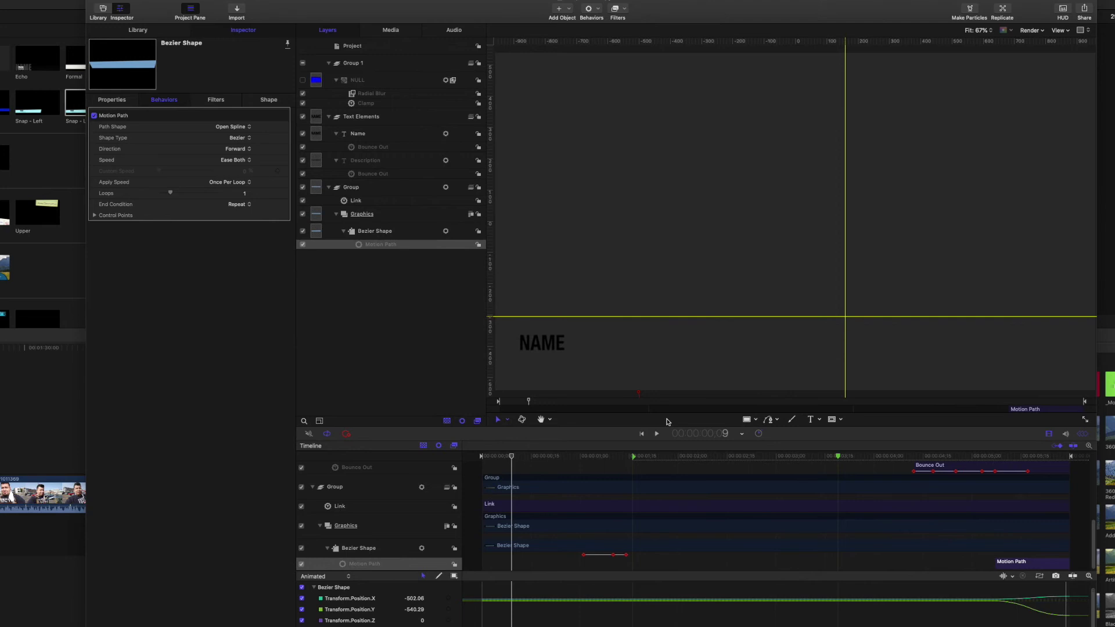
# - Narrow the cyan Bezier Shape bar from its right edge, X about -811, and preview it
pyautogui.click(580, 525)
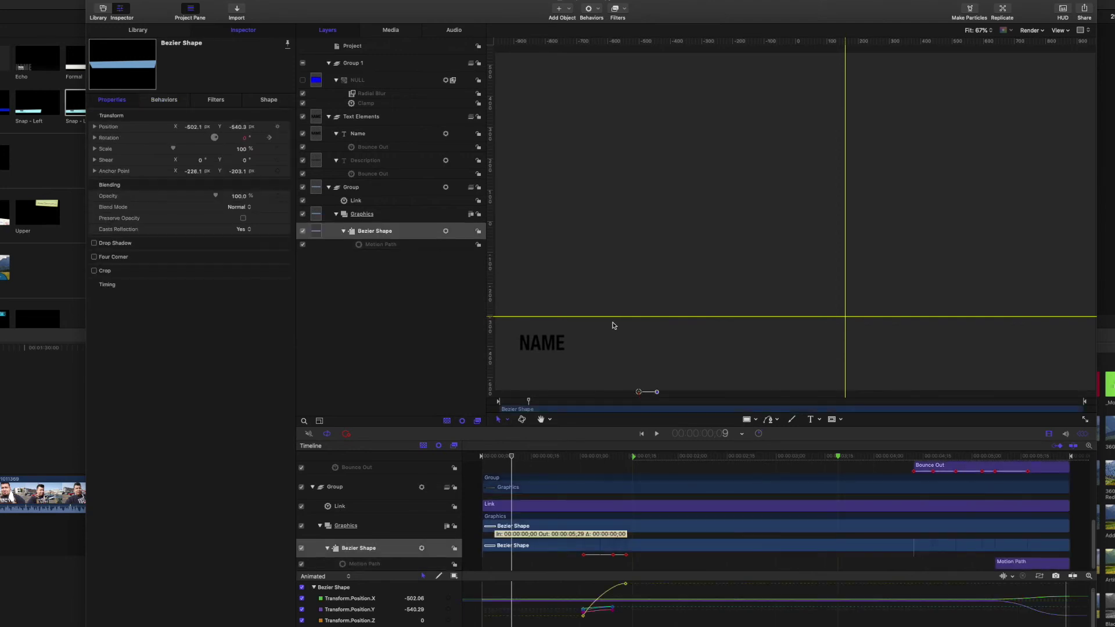
pyautogui.click(708, 457)
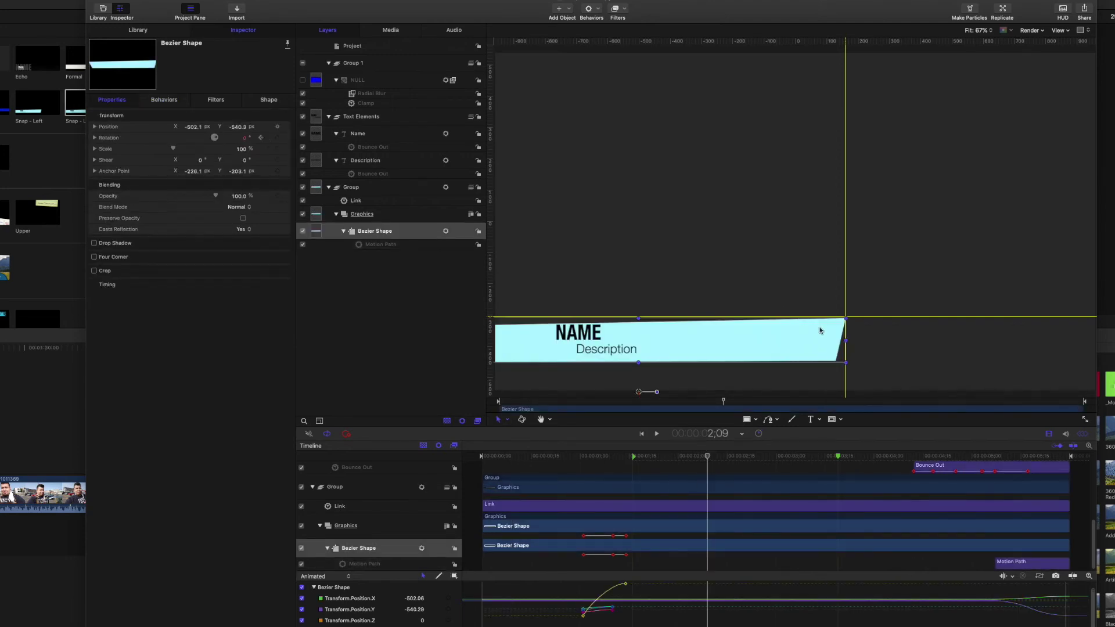
pyautogui.moveTo(847, 342); pyautogui.dragTo(652, 331)
pyautogui.click(553, 457)
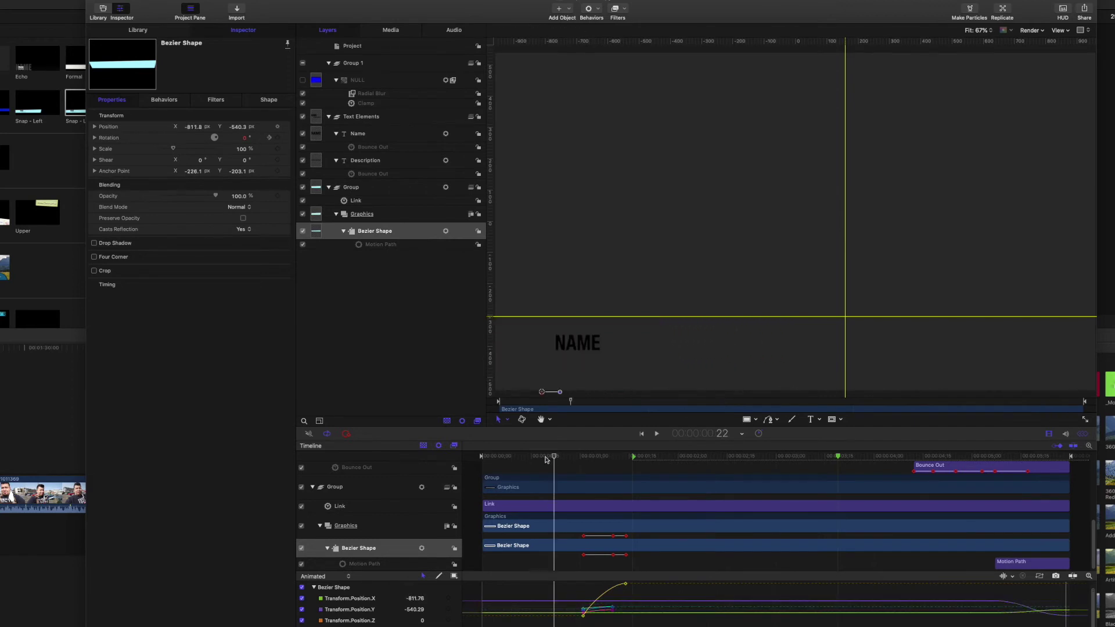
pyautogui.press('space')
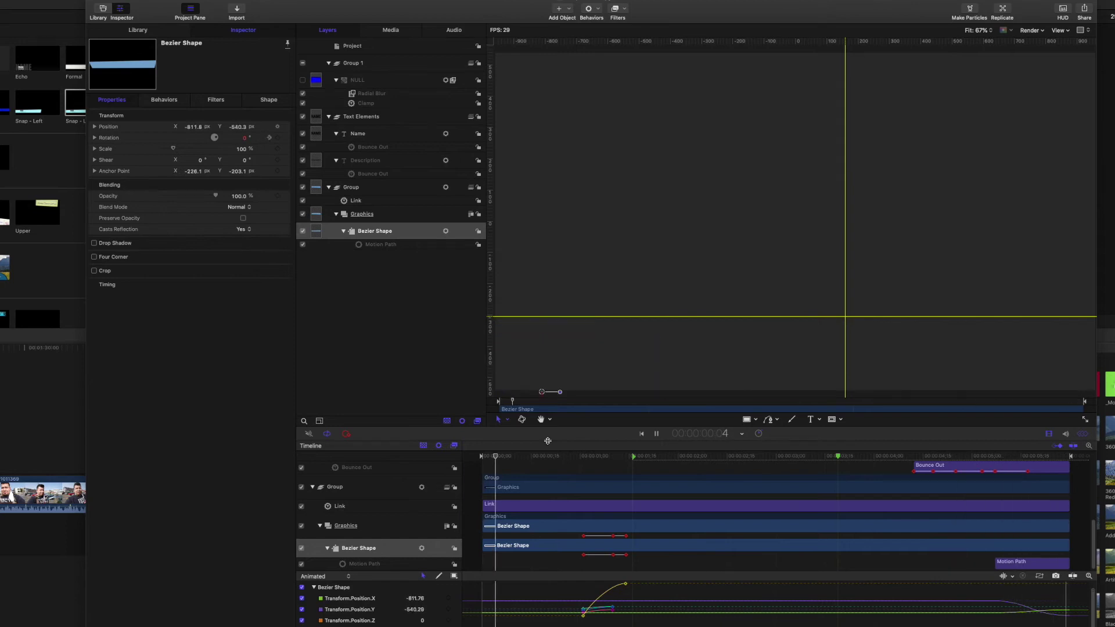
pyautogui.press('space')
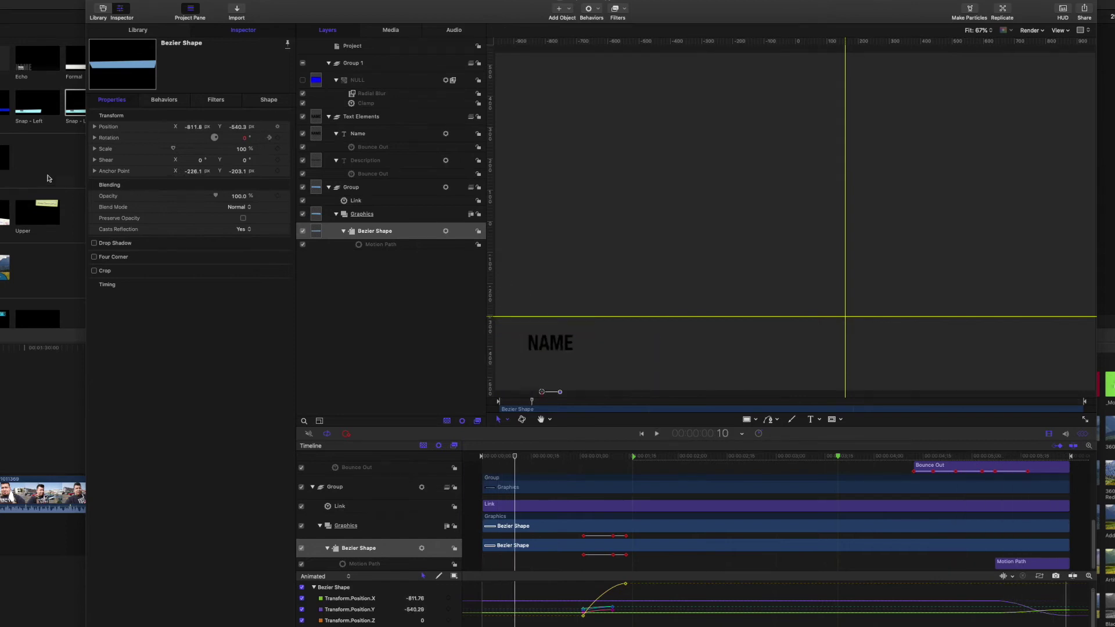
pyautogui.press('super+Tab')
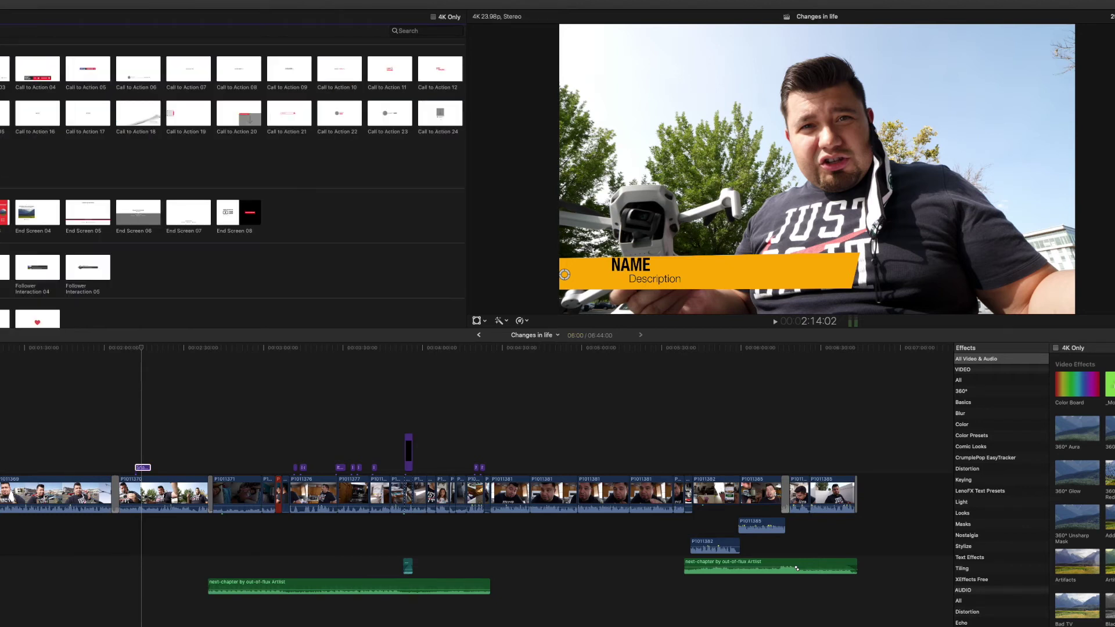
# - Add the Snap - Left copy lower-third title at the playhead and play it
pyautogui.click(72, 107)
pyautogui.moveTo(71, 107); pyautogui.dragTo(144, 470)
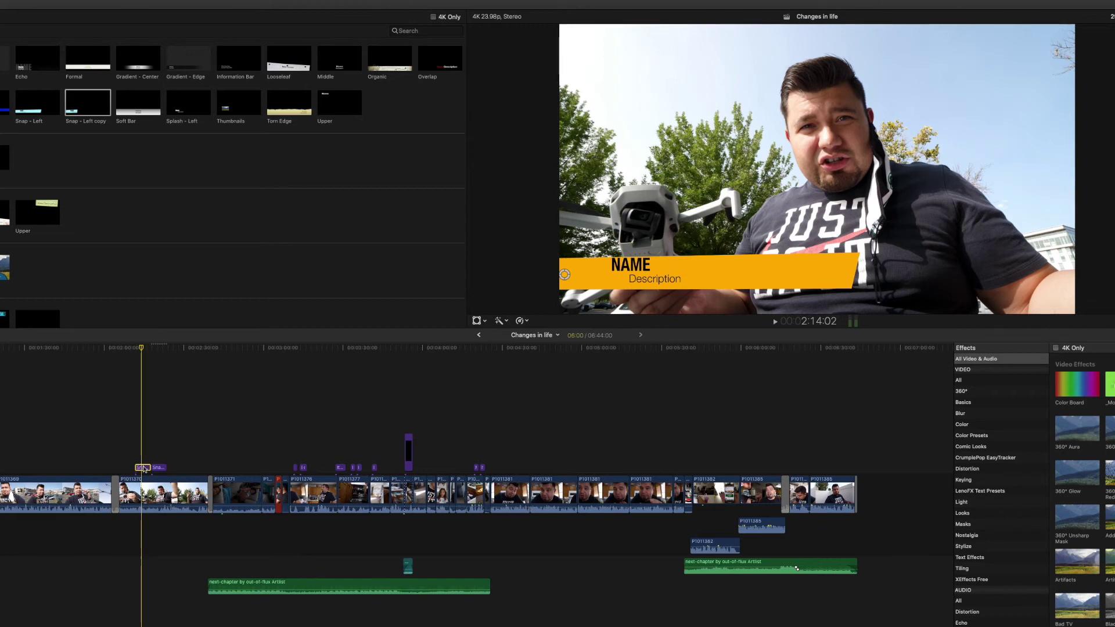
pyautogui.press('space')
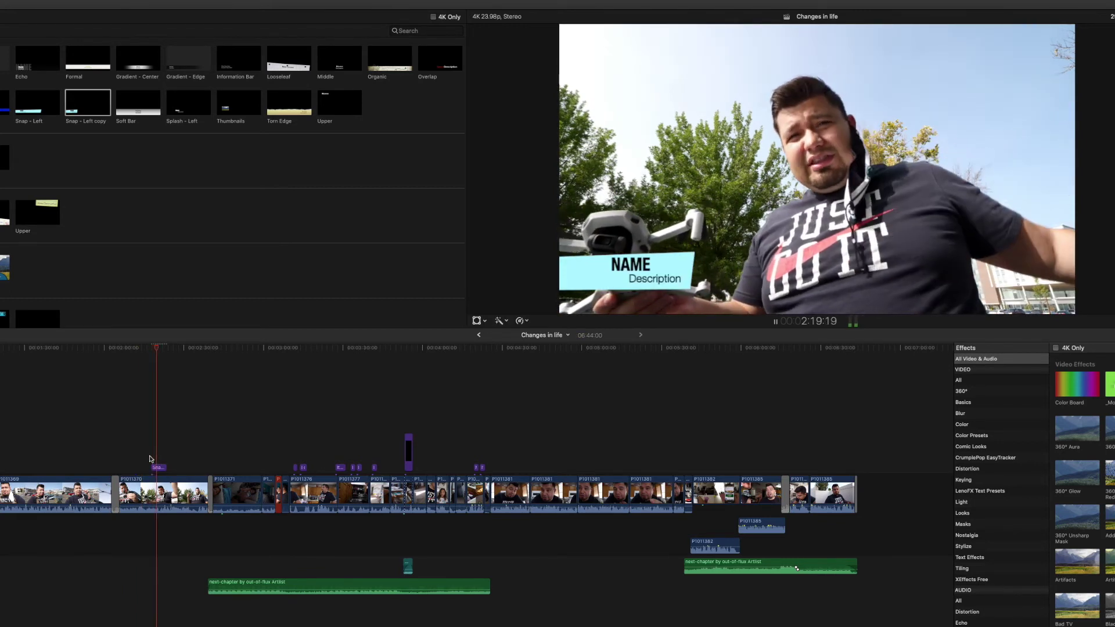
pyautogui.press('space')
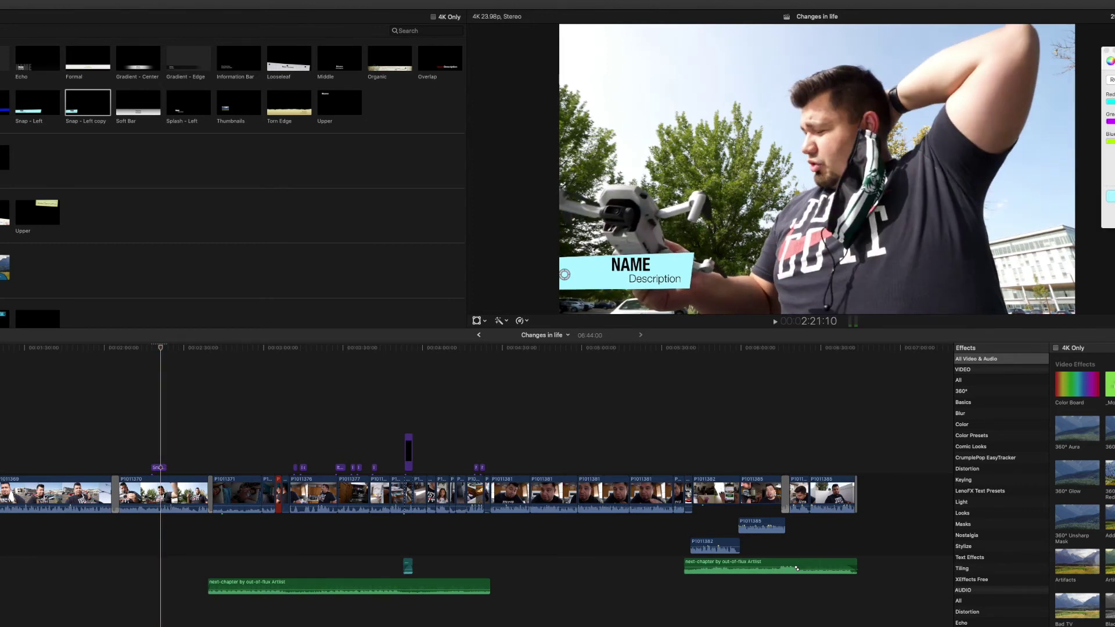
# - With the banner yellow, preview the lower-third clip and try moving the bar upward
pyautogui.click(1107, 51)
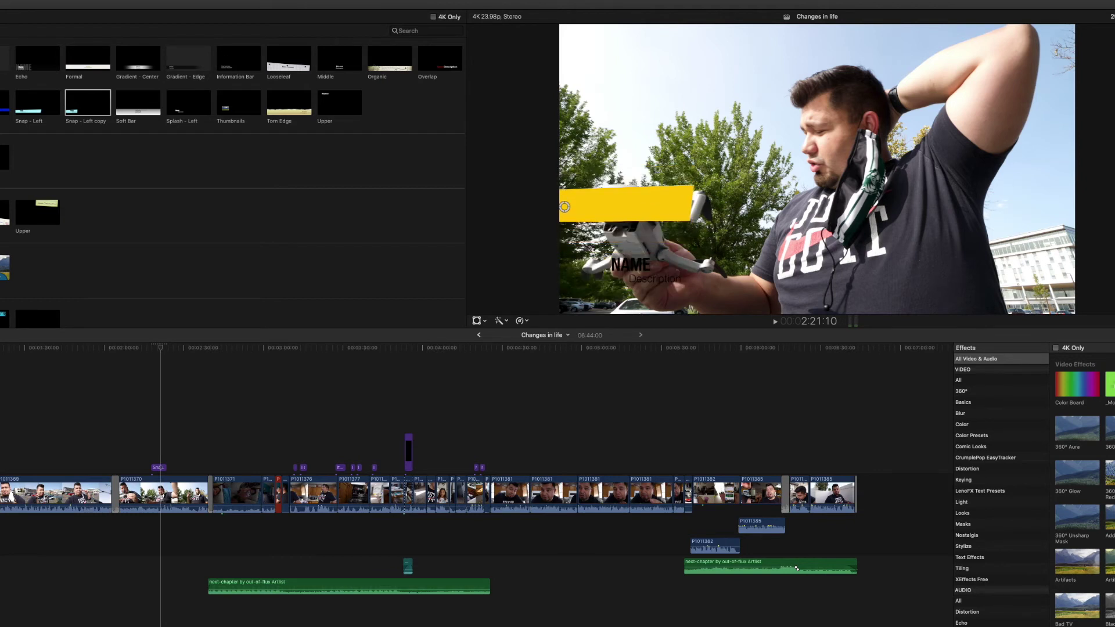
pyautogui.click(158, 467)
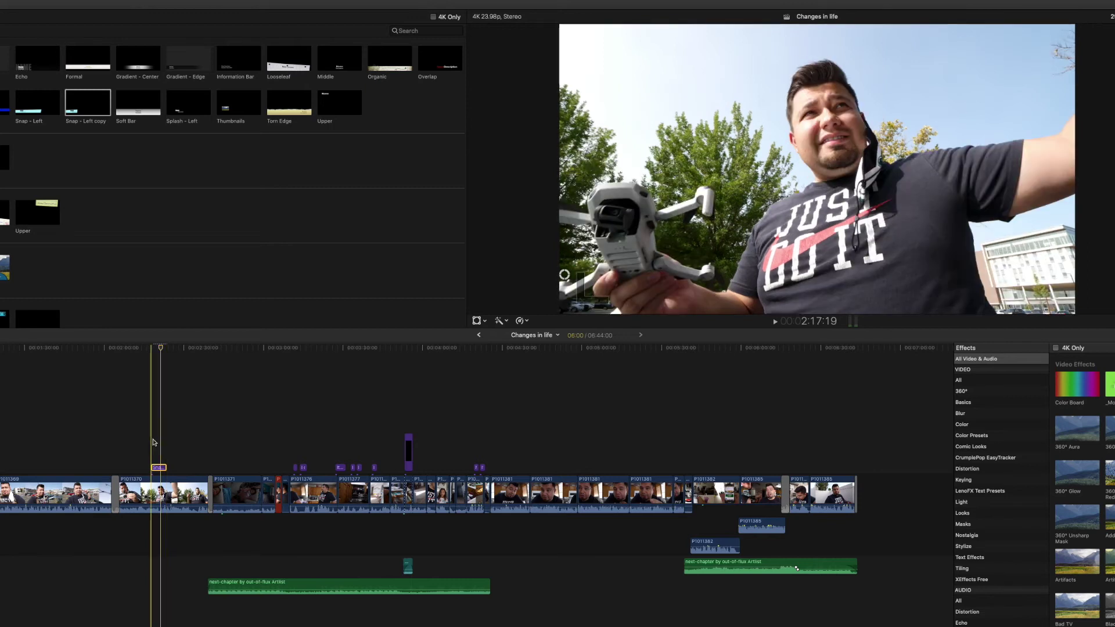
pyautogui.press('space')
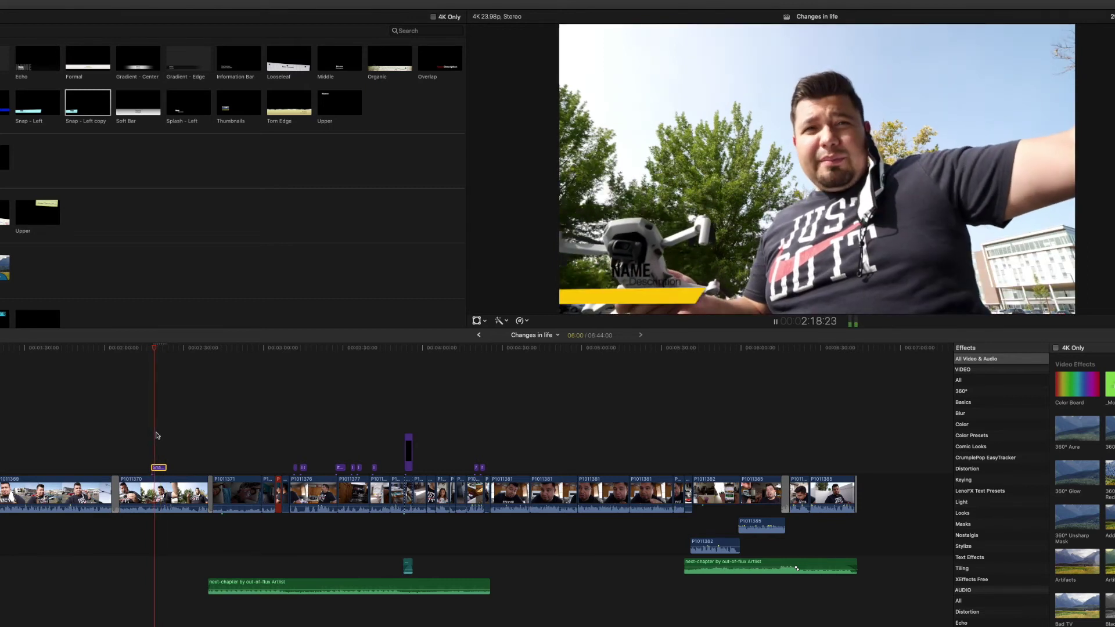
pyautogui.press('space')
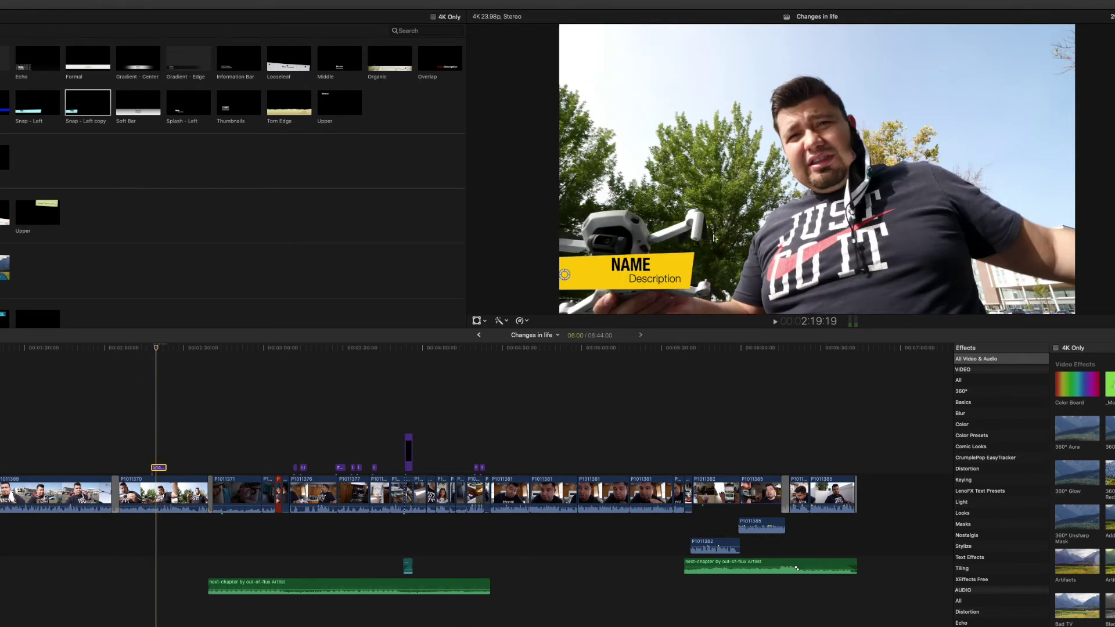
pyautogui.moveTo(564, 274)
pyautogui.mouseDown()
pyautogui.moveTo(553, 183)
pyautogui.moveTo(552, 279)
pyautogui.mouseUp()
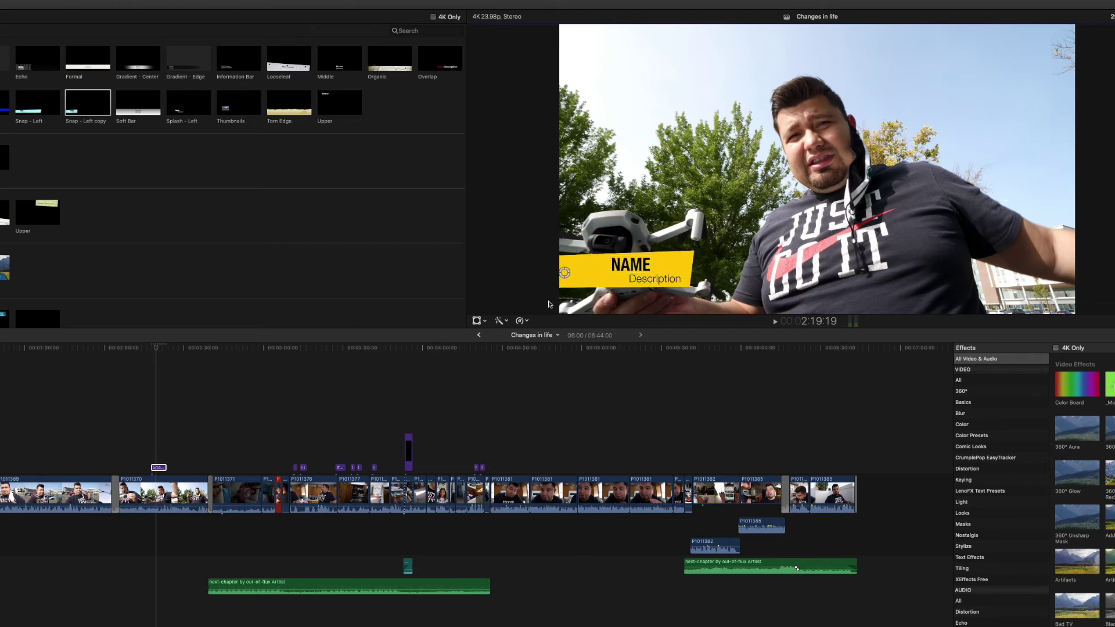
pyautogui.press('super+Tab')
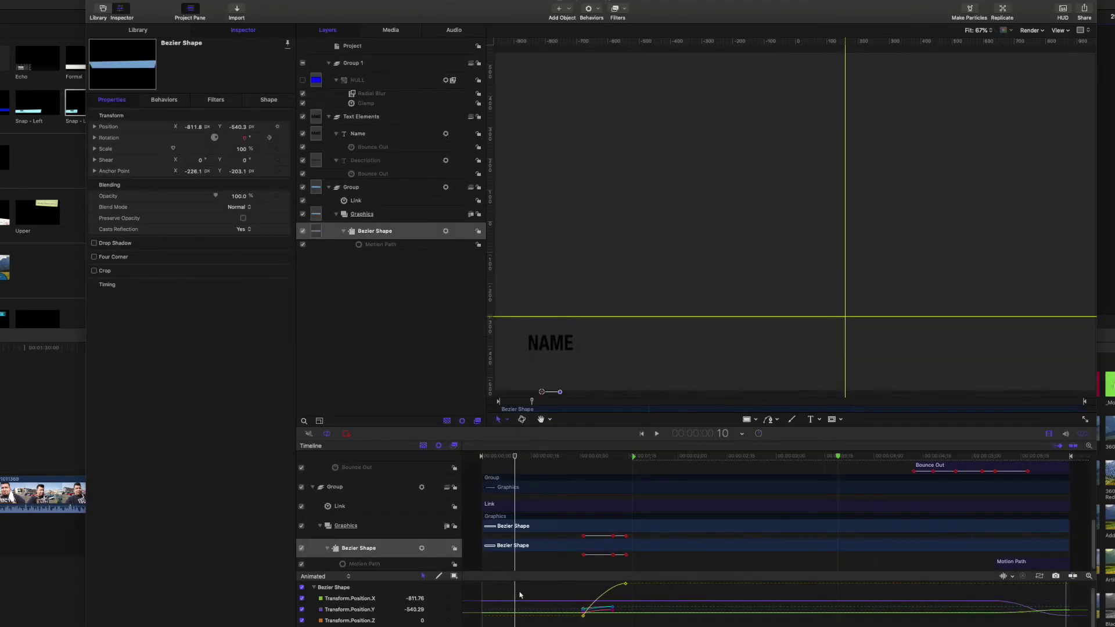
pyautogui.click(358, 491)
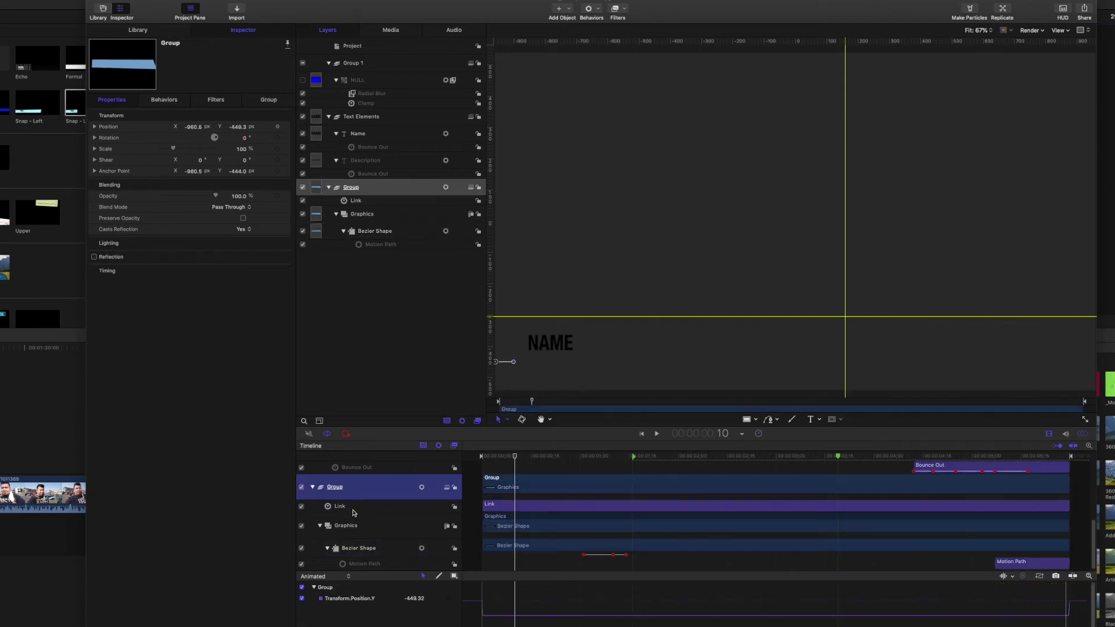
pyautogui.click(349, 511)
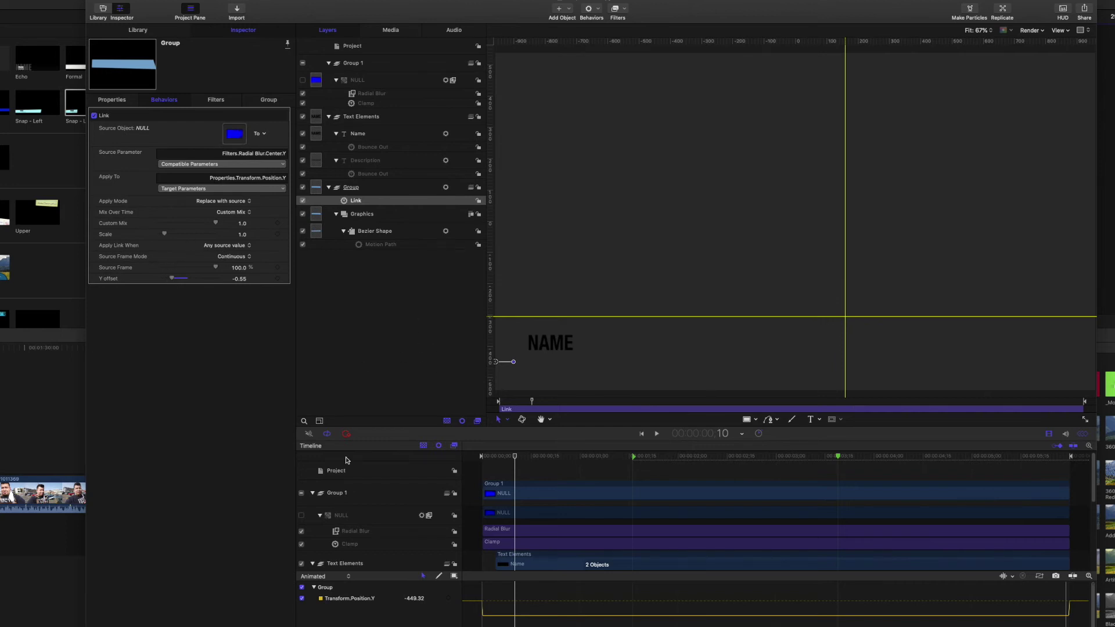
pyautogui.scroll(-5, 407, 506)
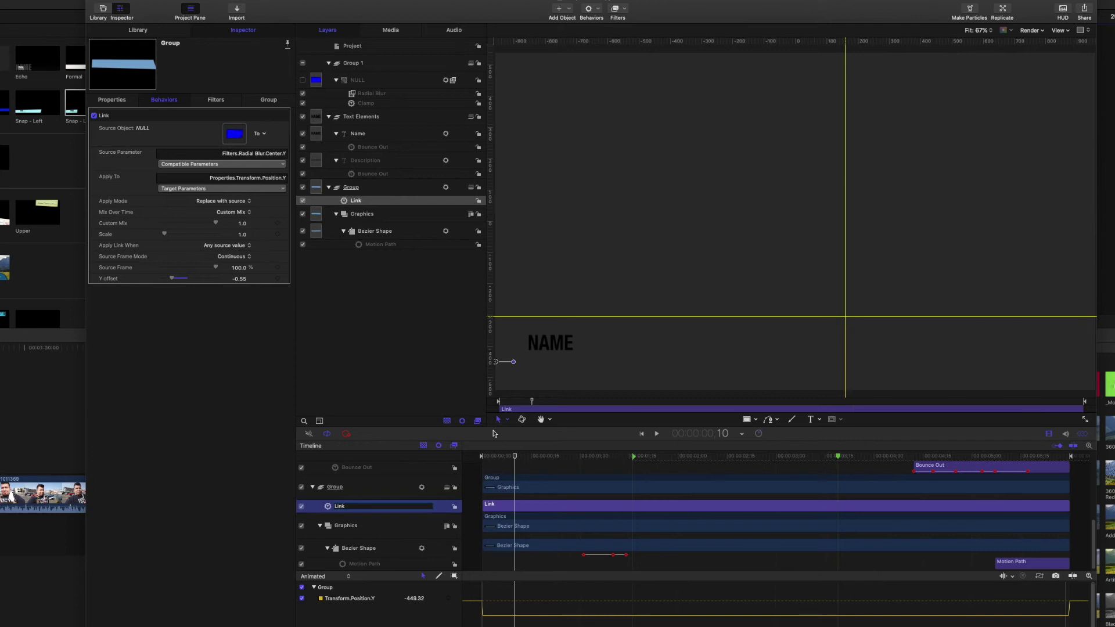
pyautogui.click(380, 488)
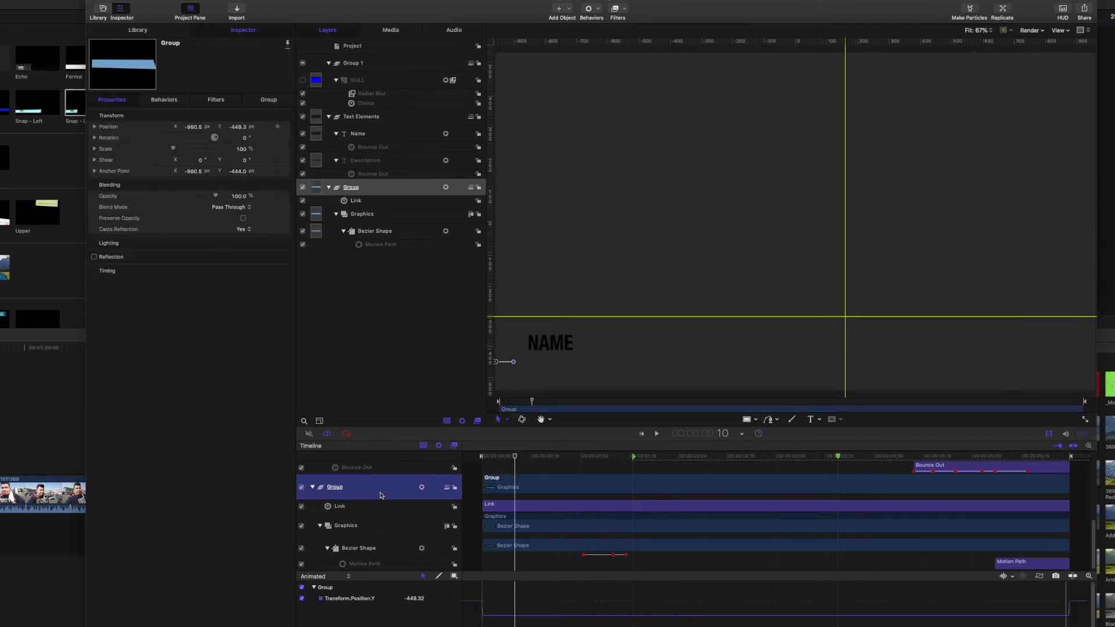
pyautogui.scroll(1, 375, 516)
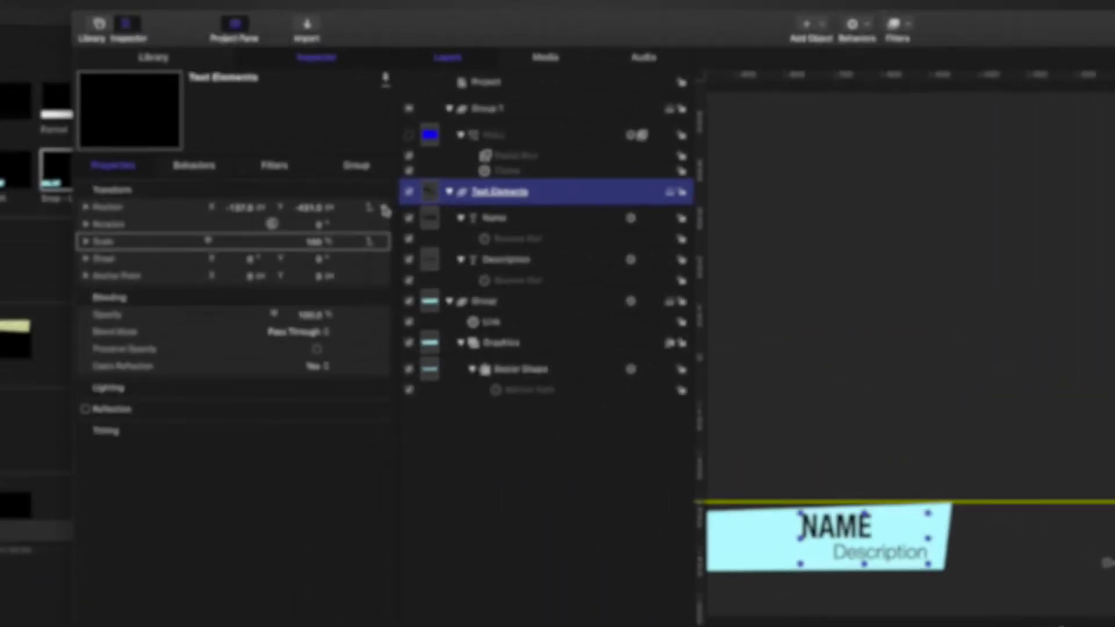
# - Reset the Text Elements position, then undo the reset
pyautogui.click(412, 233)
pyautogui.click(459, 239)
pyautogui.click(412, 232)
pyautogui.click(712, 323)
pyautogui.press('super+z')
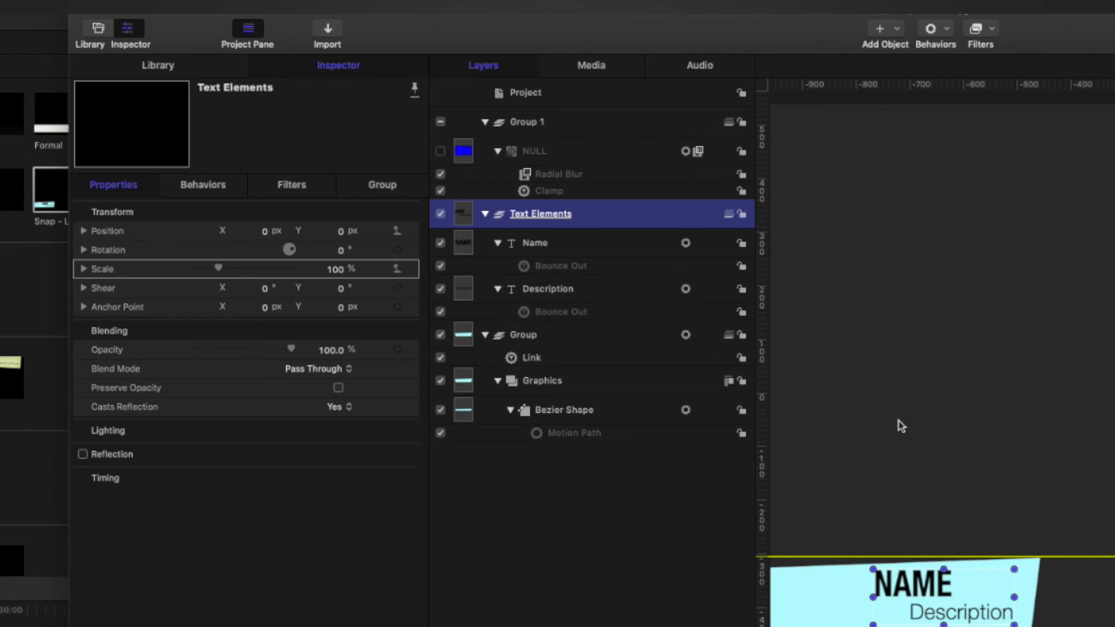
# - Add and enable a Link parameter behavior on the Text Elements Position
pyautogui.click(411, 232)
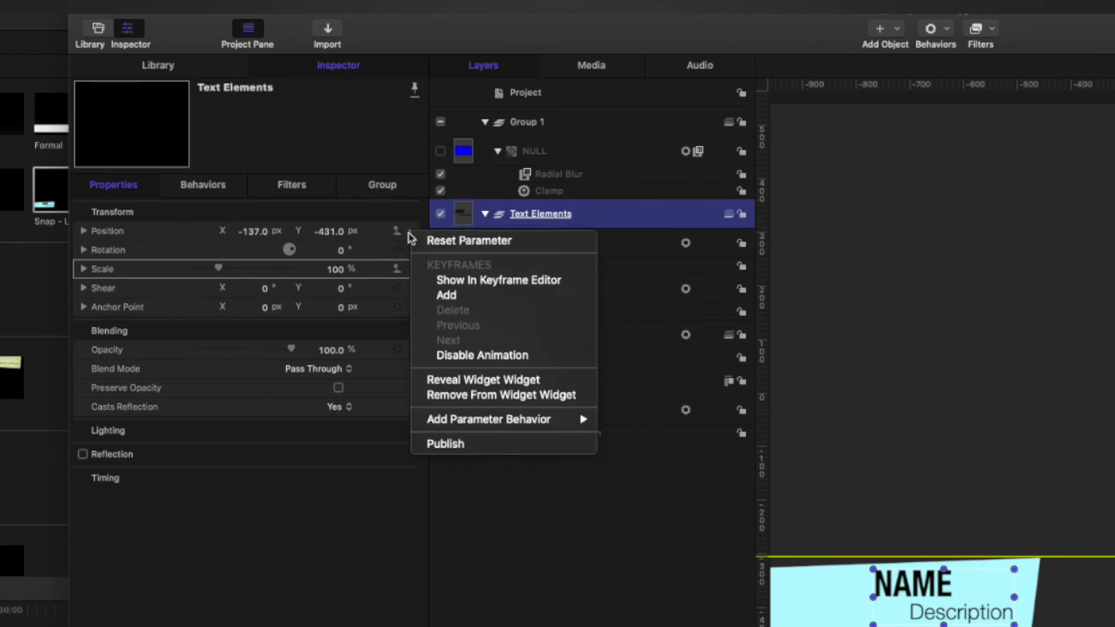
pyautogui.moveTo(482, 421)
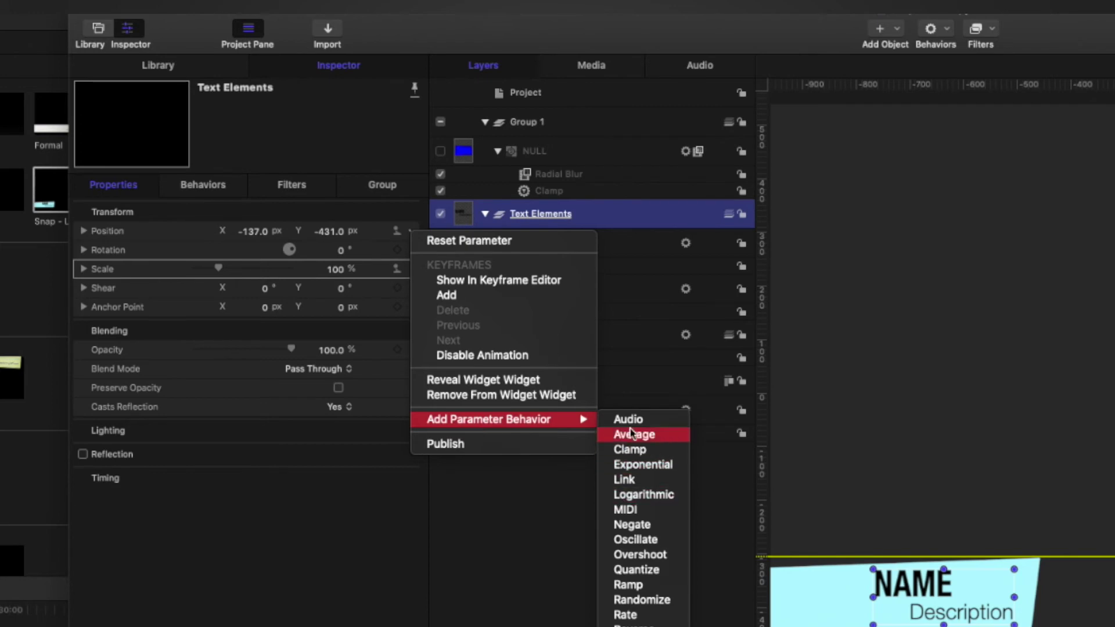
pyautogui.click(625, 480)
pyautogui.click(557, 377)
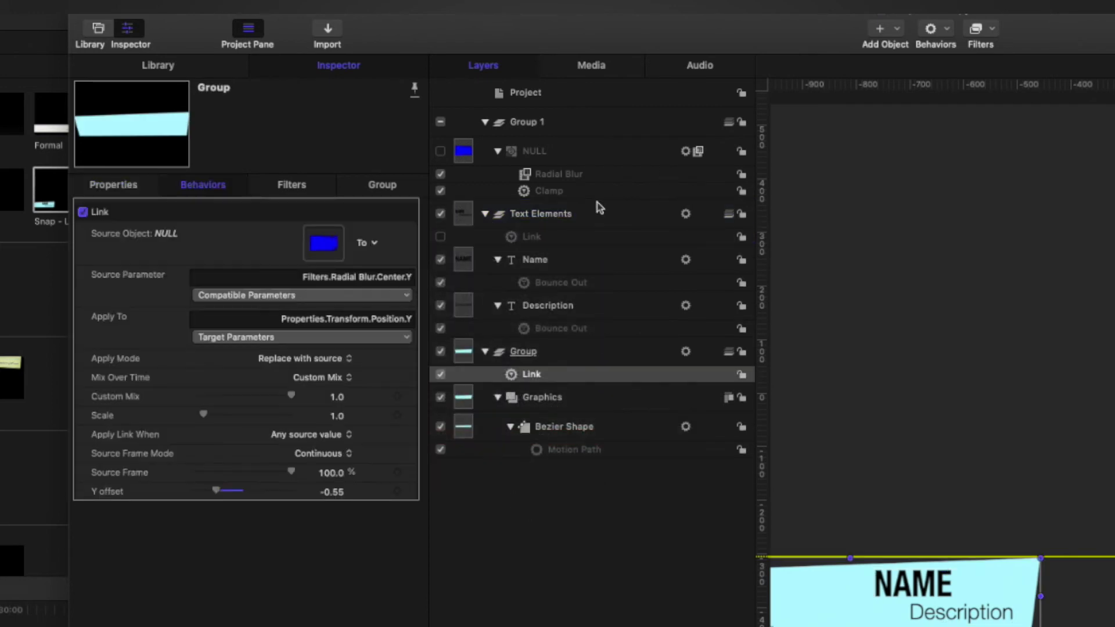
pyautogui.click(541, 217)
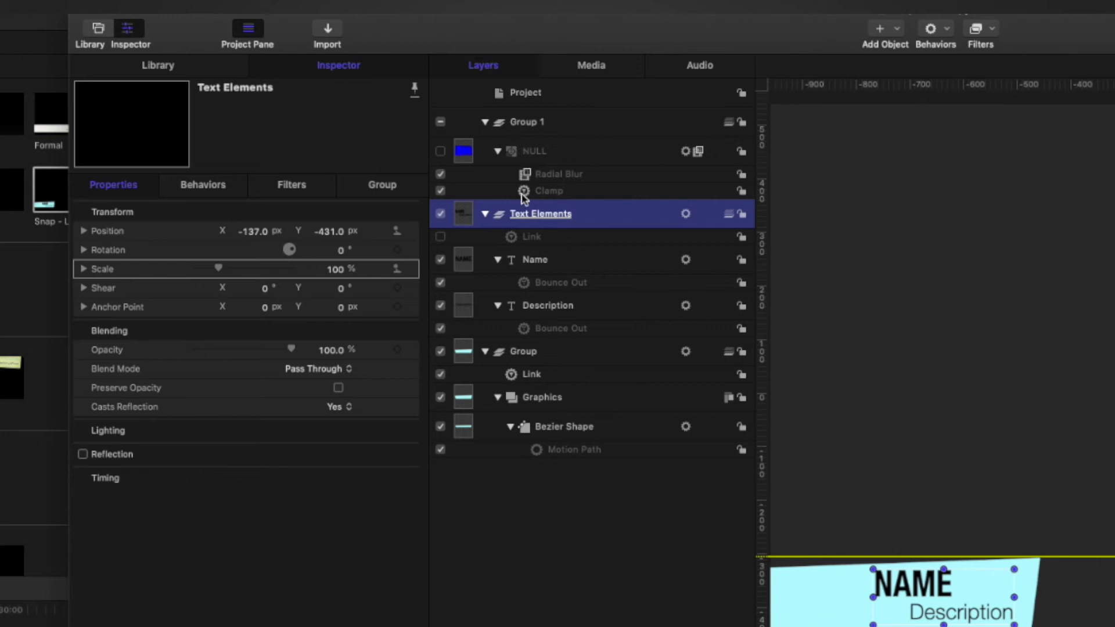
pyautogui.click(521, 239)
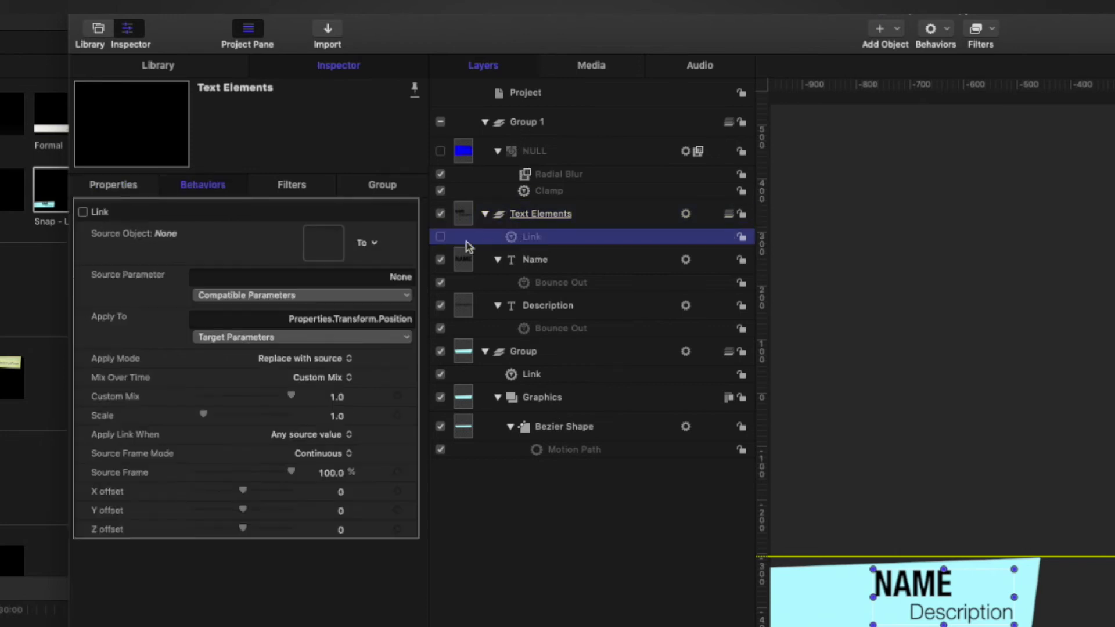
pyautogui.click(440, 236)
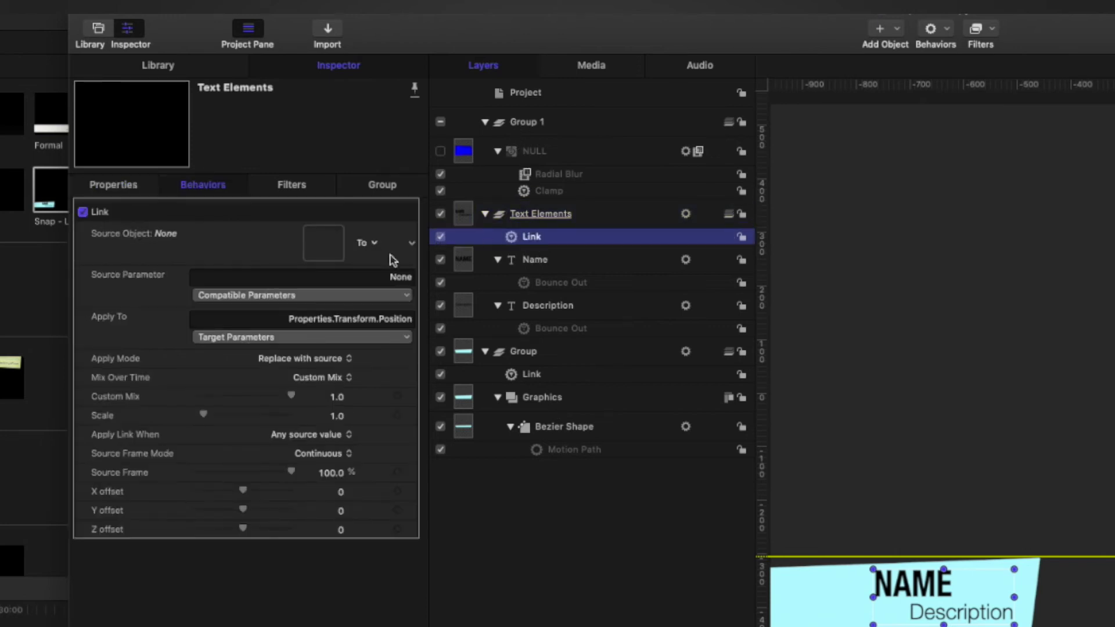
# - Set the Link to Position.Y with NULL as Source Object and a -430.7 Y offset
pyautogui.click(402, 339)
pyautogui.moveTo(378, 354)
pyautogui.moveTo(442, 357)
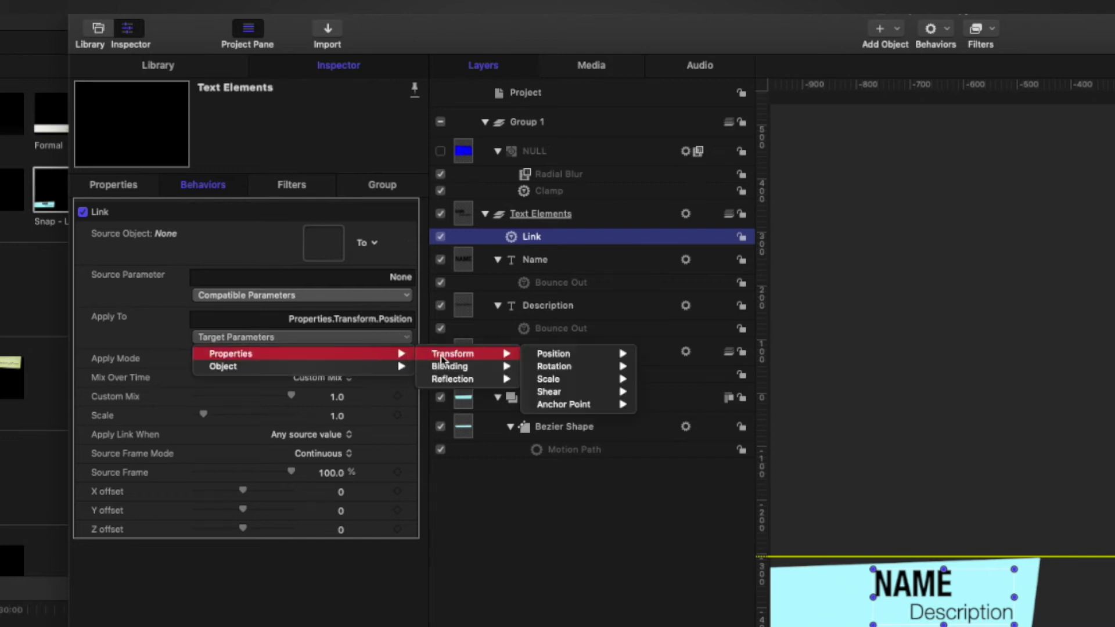
pyautogui.moveTo(598, 356)
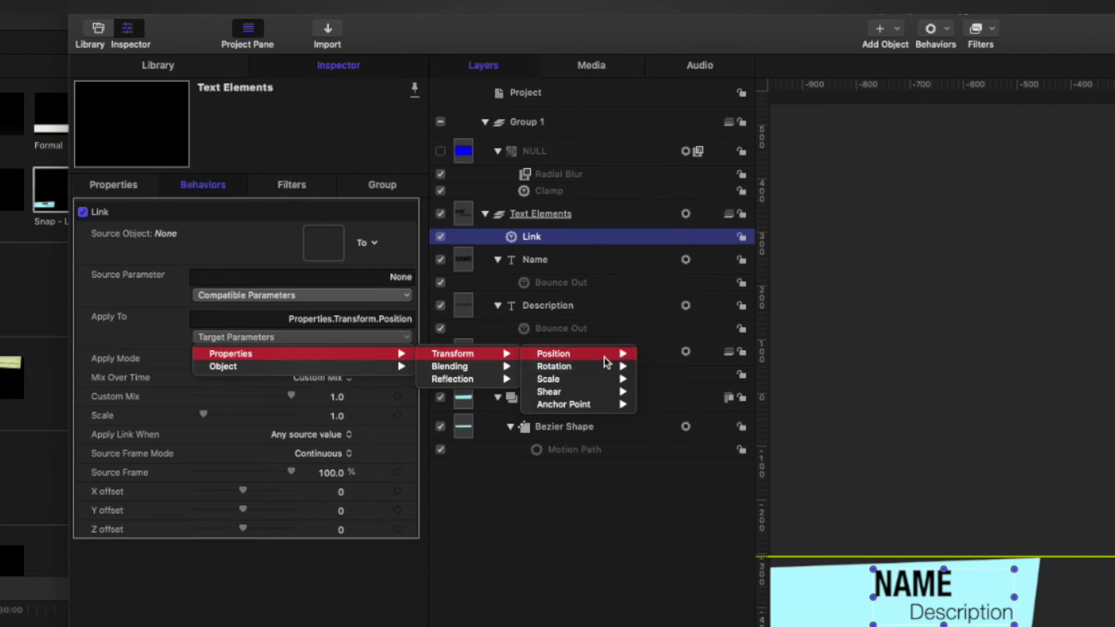
pyautogui.click(665, 380)
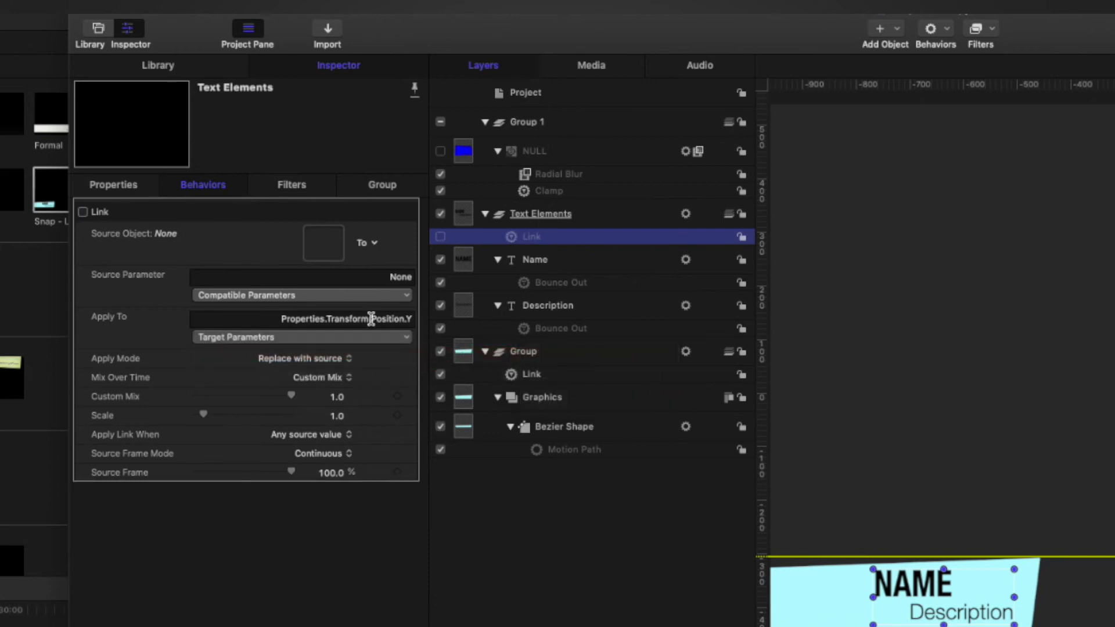
pyautogui.moveTo(473, 156); pyautogui.dragTo(327, 253)
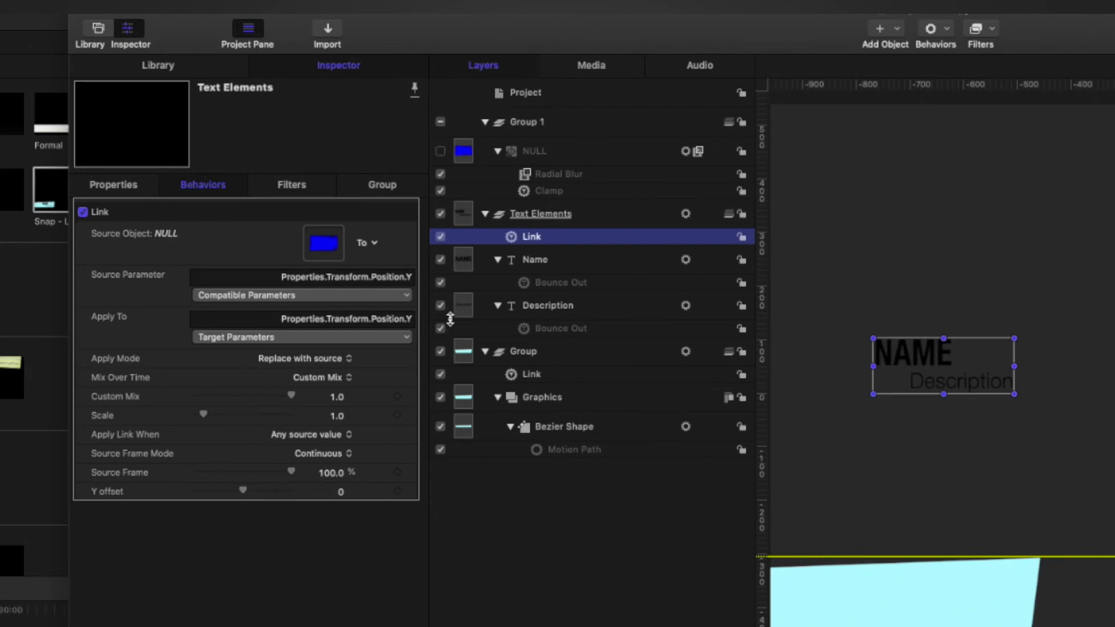
pyautogui.moveTo(246, 495); pyautogui.dragTo(104, 495)
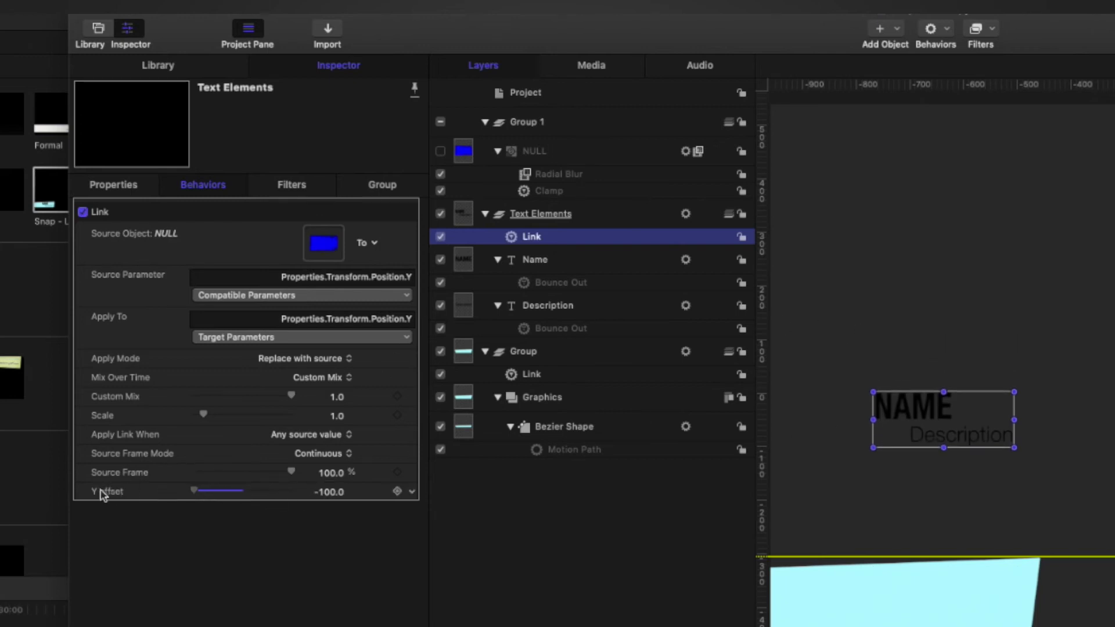
pyautogui.moveTo(334, 494); pyautogui.dragTo(341, 481)
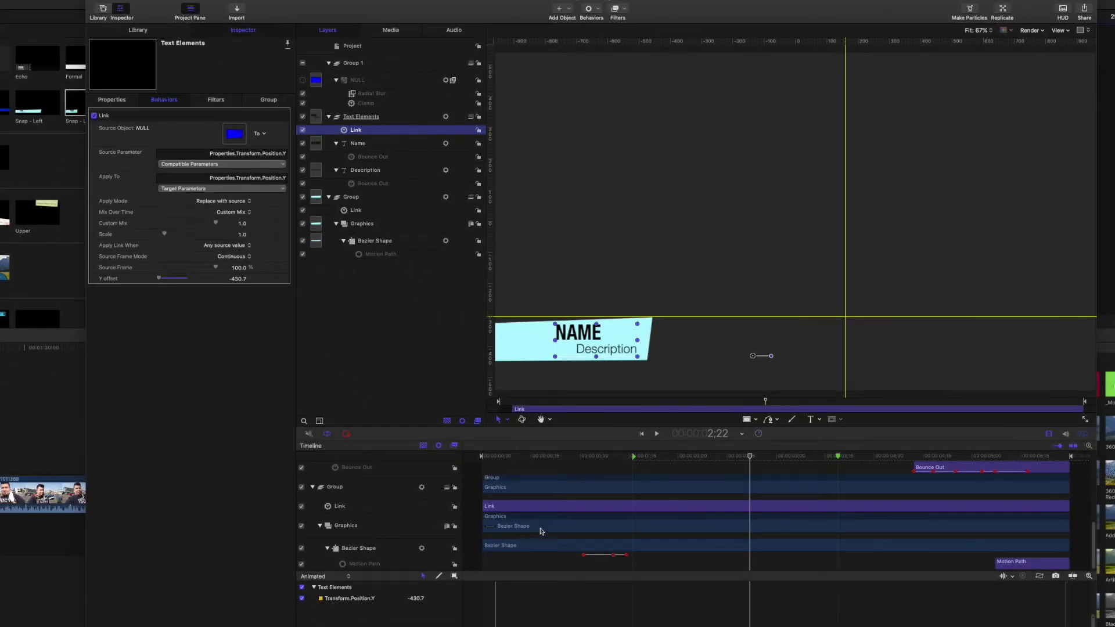
# - Select the Bezier Shape banner and drag its right edge outward so it fits the text
pyautogui.click(376, 546)
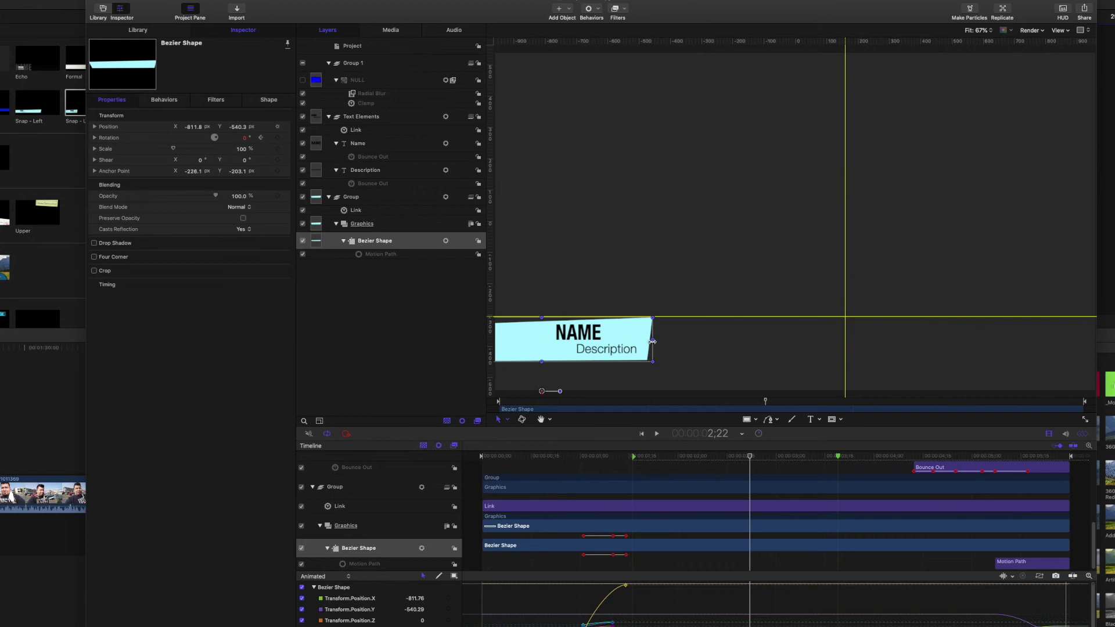
pyautogui.moveTo(653, 341); pyautogui.dragTo(693, 340)
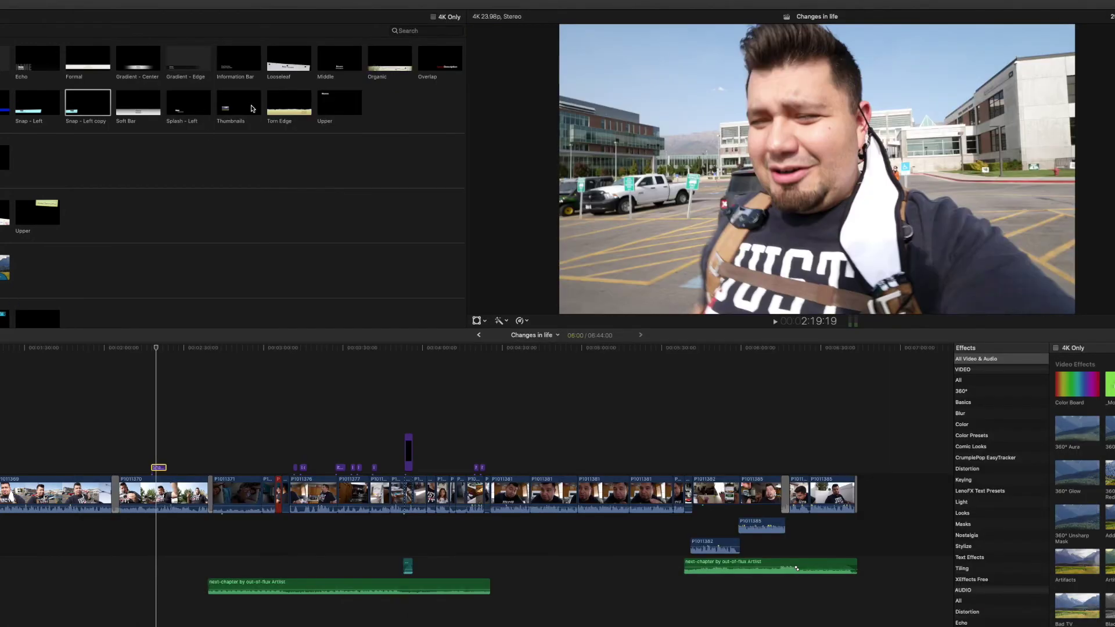
# - Drag a fresh Snap - Left copy title from the Titles browser onto the timeline and play it
pyautogui.click(64, 109)
pyautogui.scroll(-5, 232, 174)
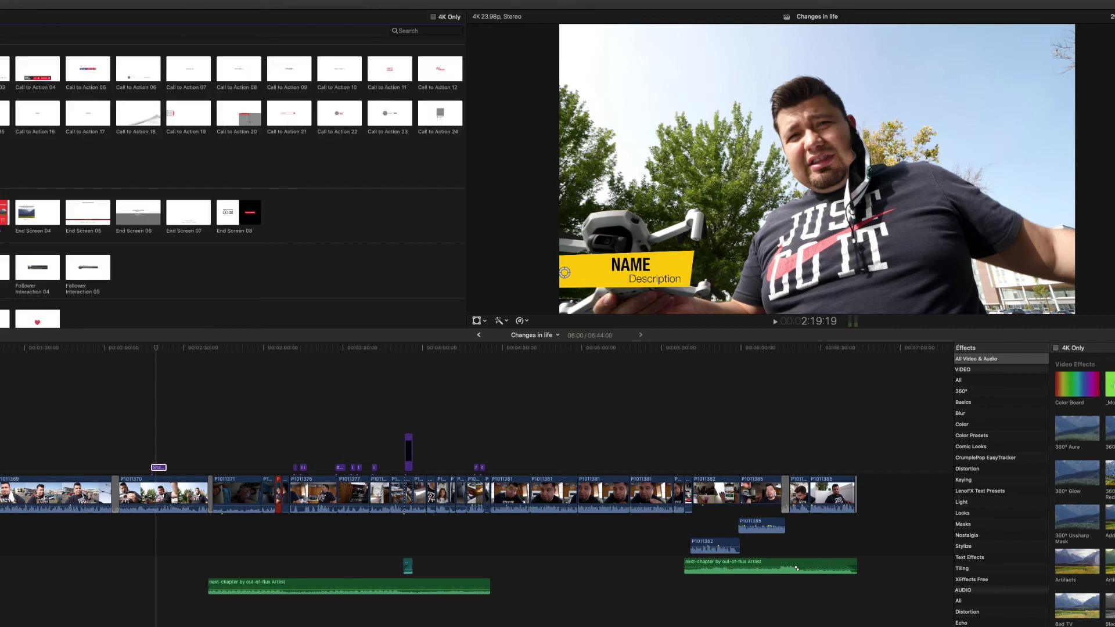
pyautogui.scroll(5, 30, 115)
pyautogui.moveTo(74, 107); pyautogui.dragTo(180, 424)
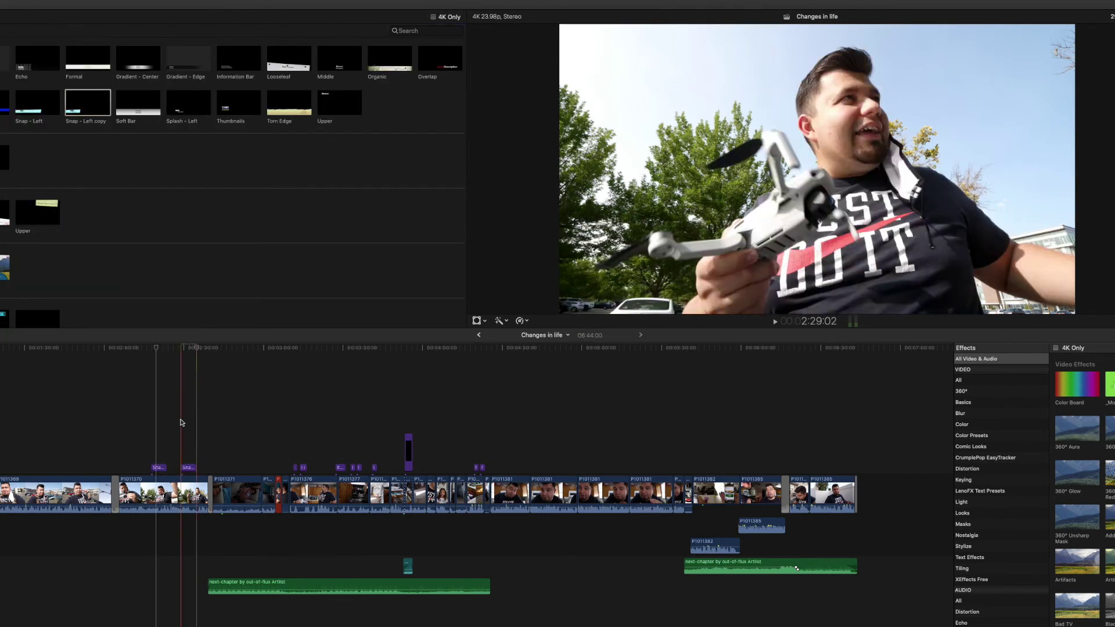
pyautogui.press('space')
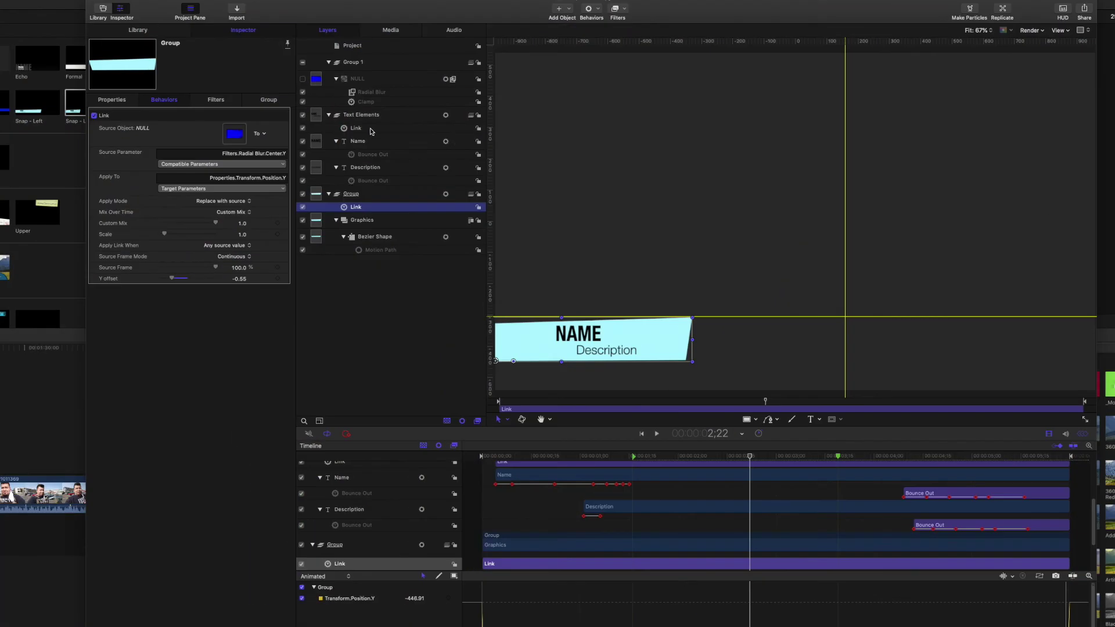
pyautogui.click(369, 129)
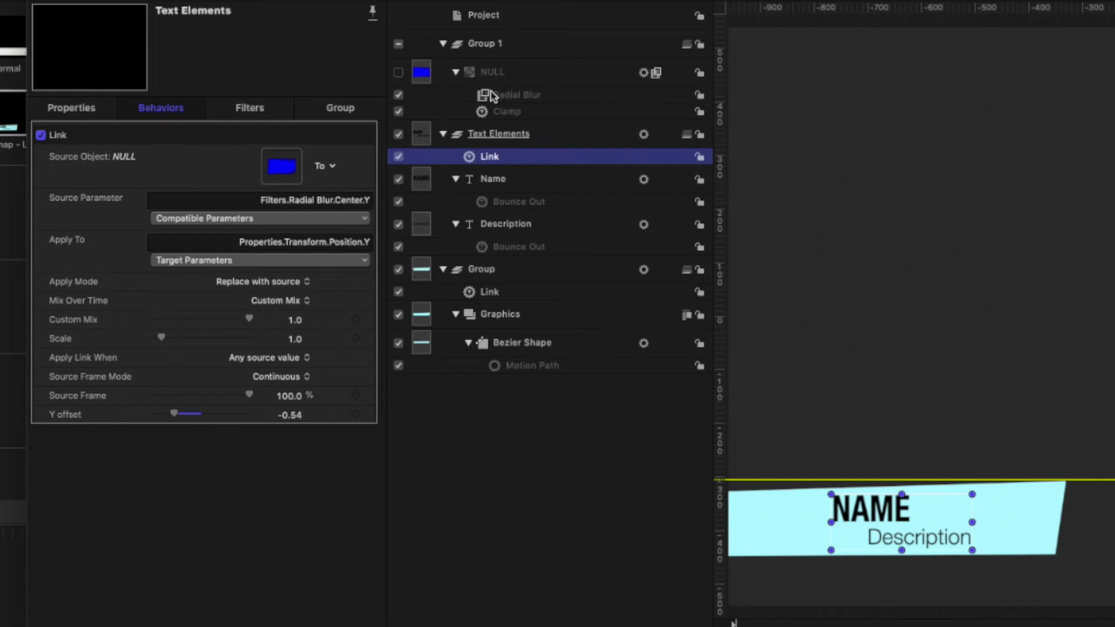
pyautogui.click(494, 95)
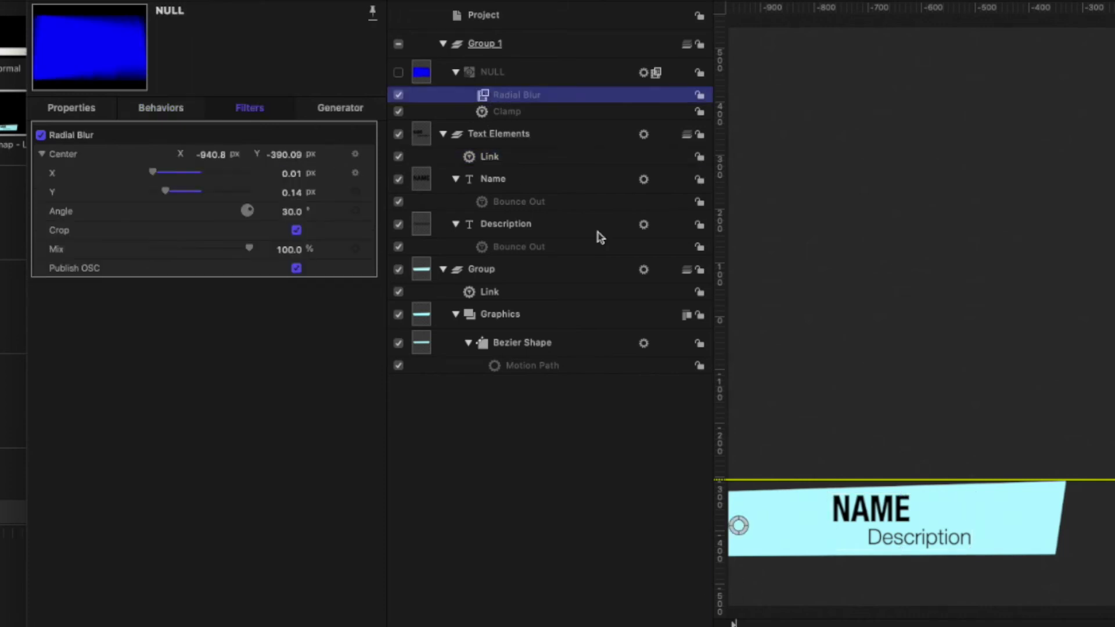
pyautogui.click(492, 117)
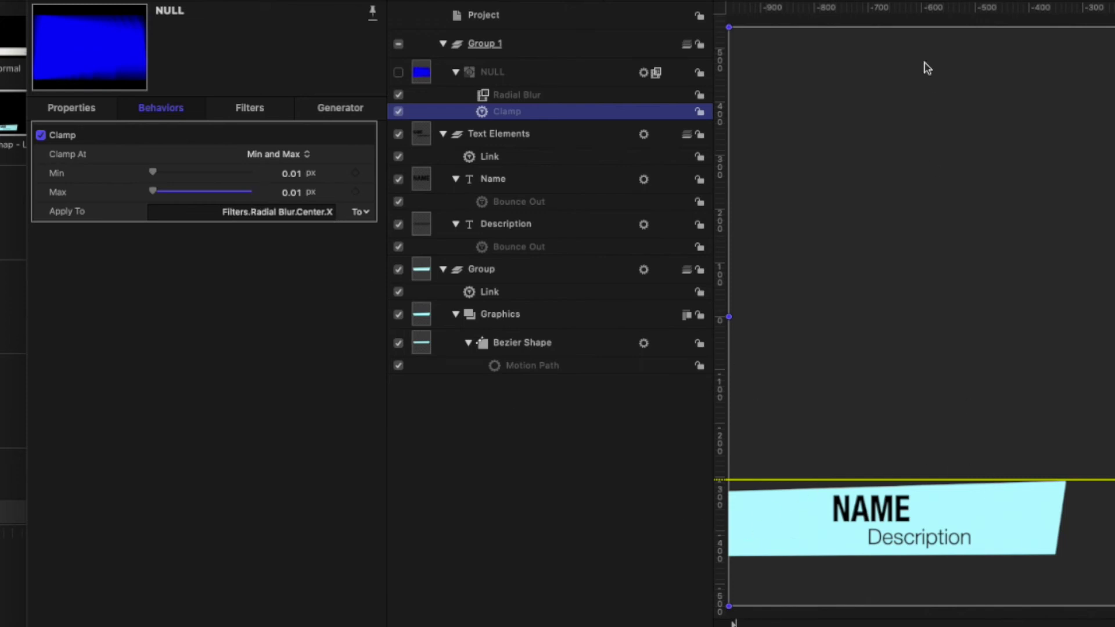
pyautogui.click(495, 73)
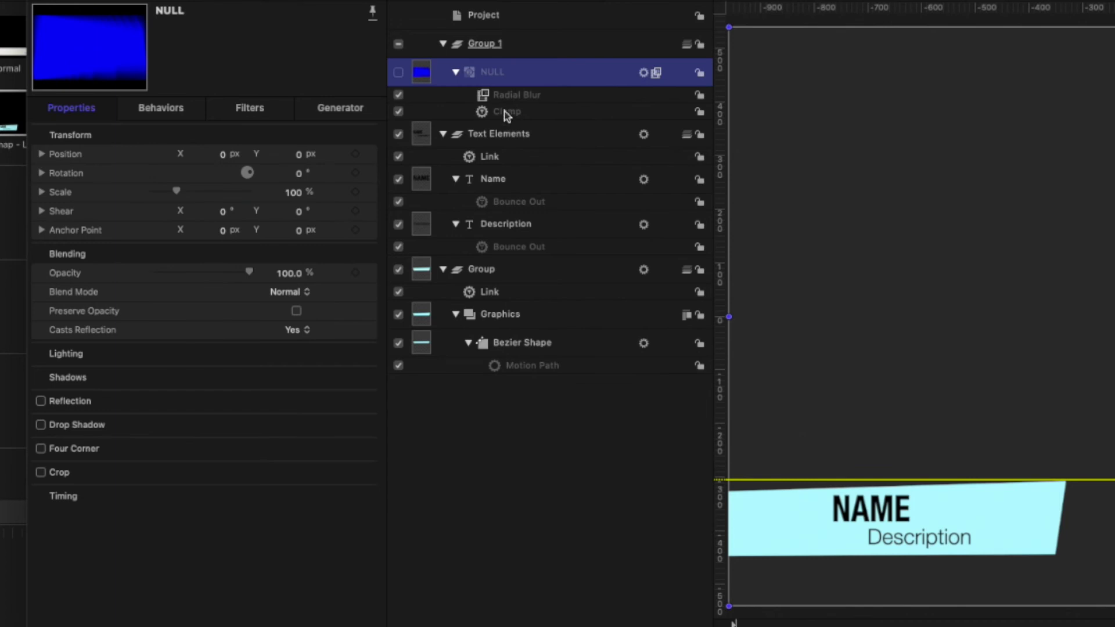
pyautogui.click(491, 157)
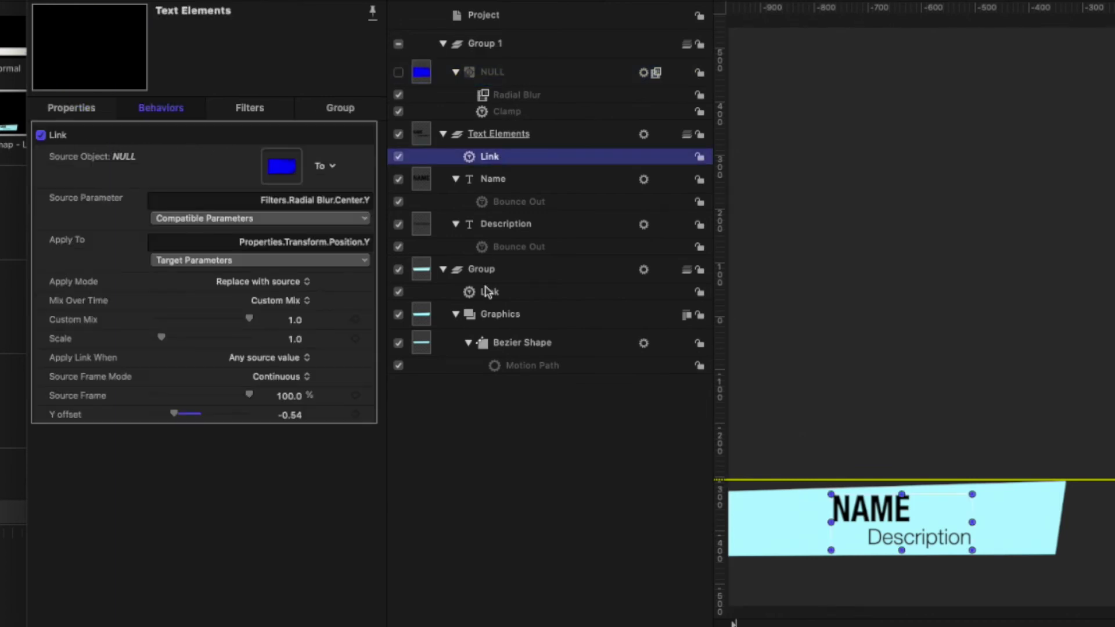
pyautogui.click(488, 291)
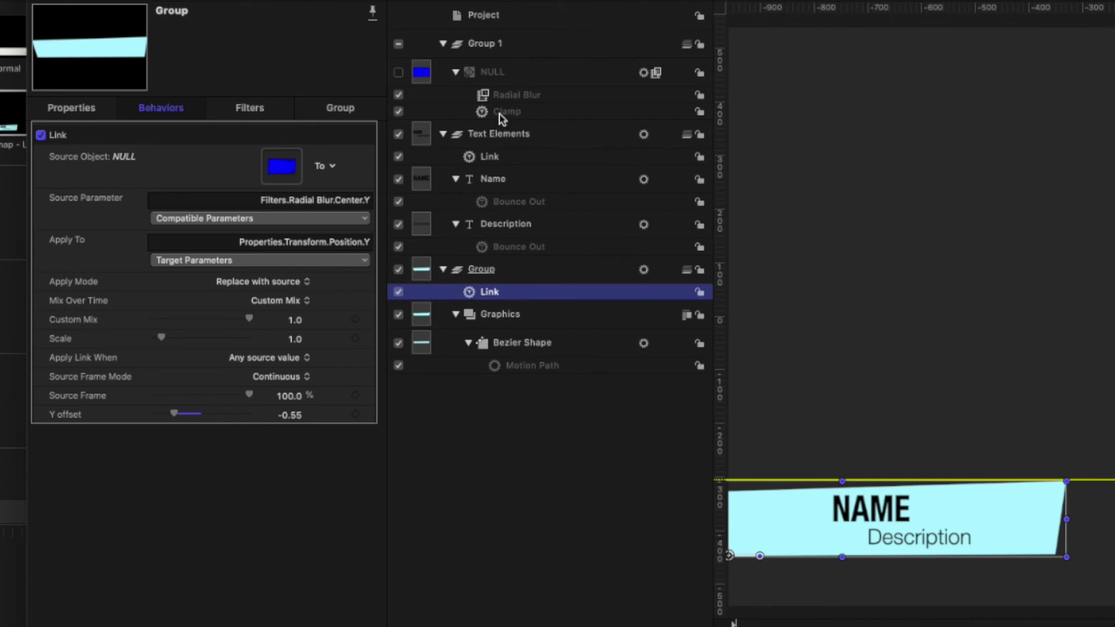
pyautogui.click(505, 97)
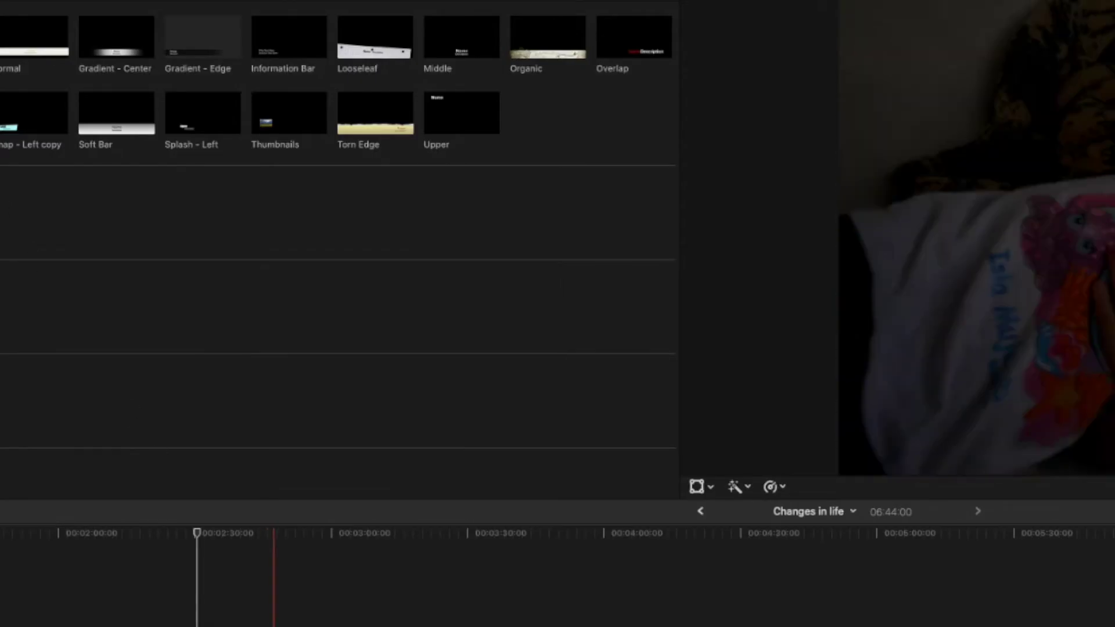
# - On a later shot, slide the cyan title bar up in the viewer and back down
pyautogui.click(292, 532)
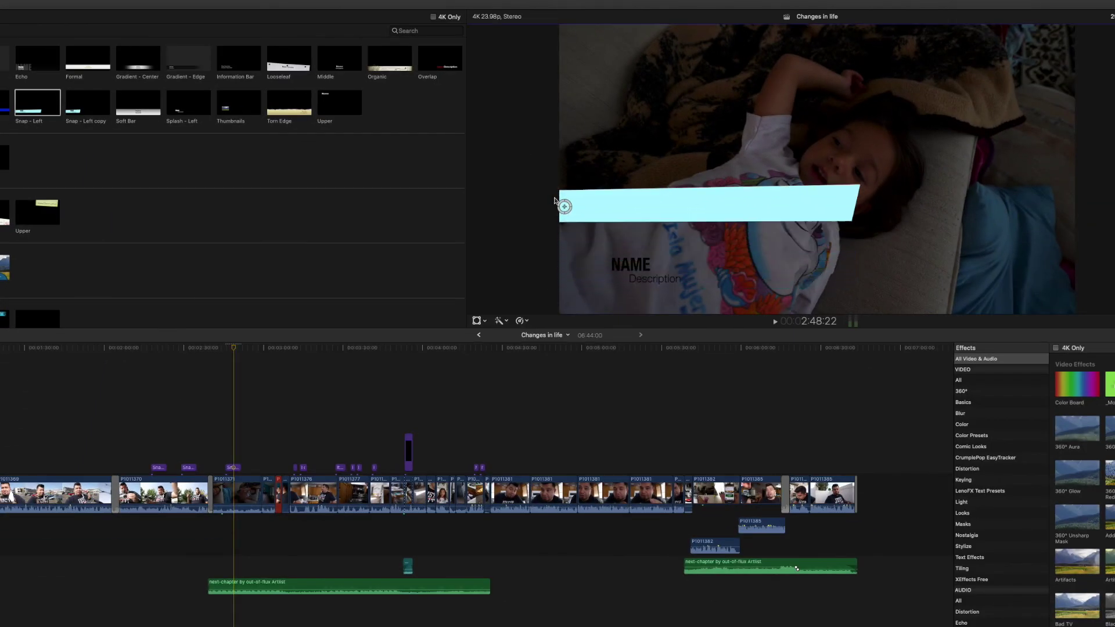
pyautogui.moveTo(552, 267); pyautogui.dragTo(563, 226)
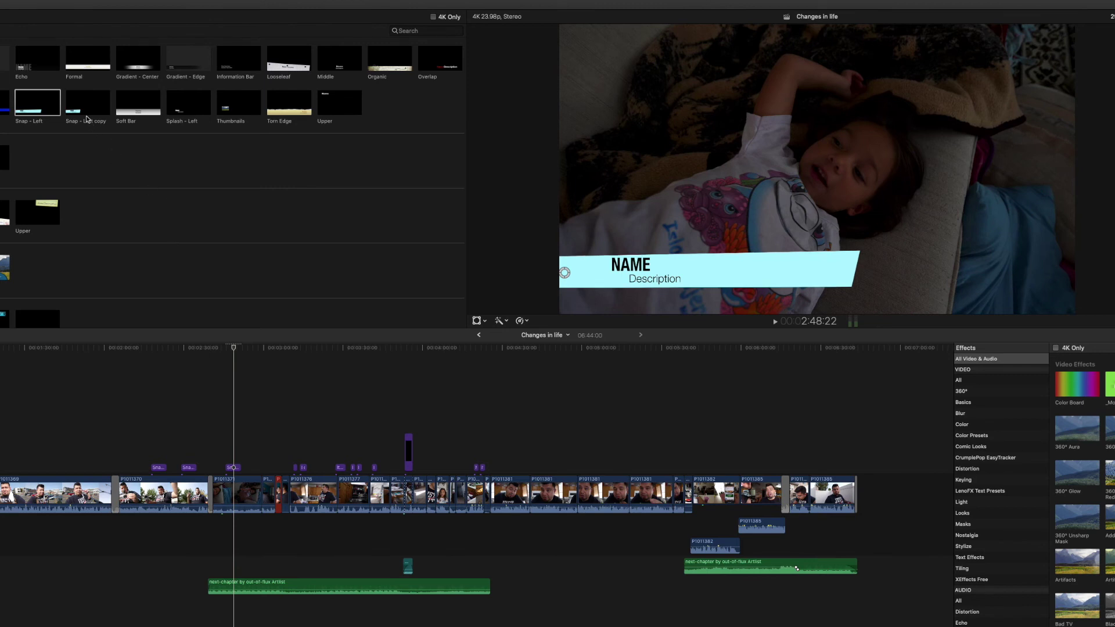
pyautogui.press('super+Tab')
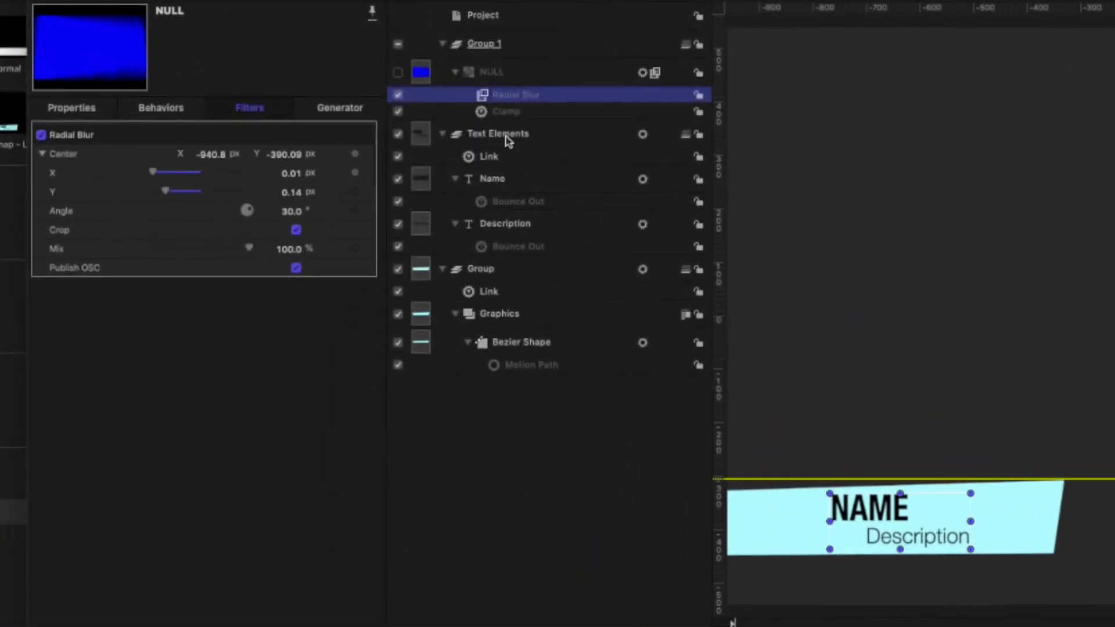
# - Inspect the Text Elements Position and Position Y animation options, leaving them unchanged
pyautogui.click(368, 117)
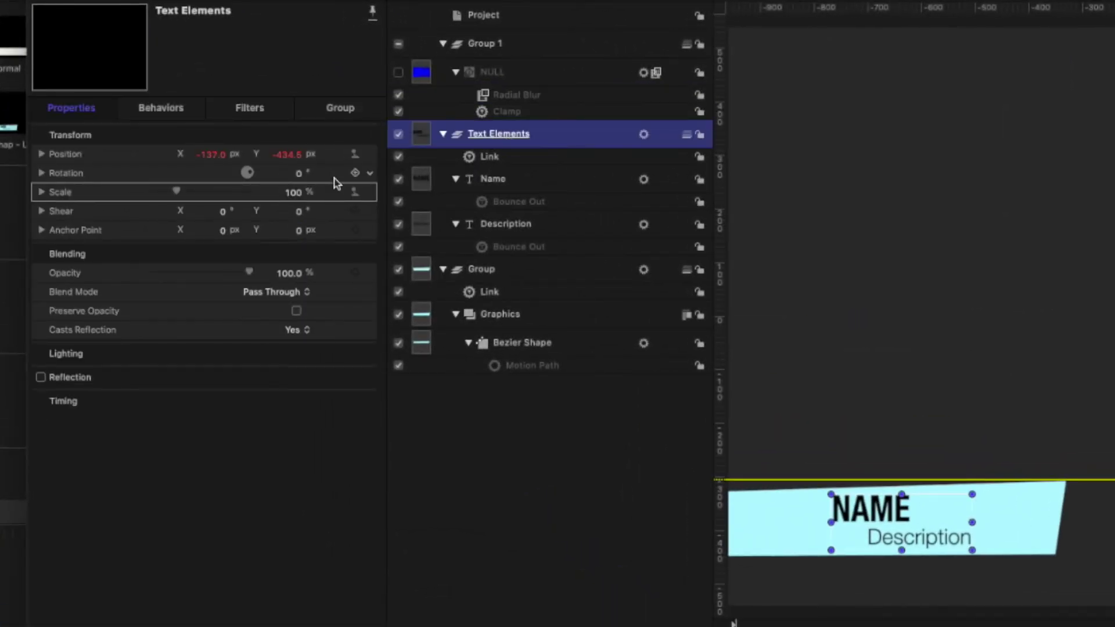
pyautogui.click(371, 156)
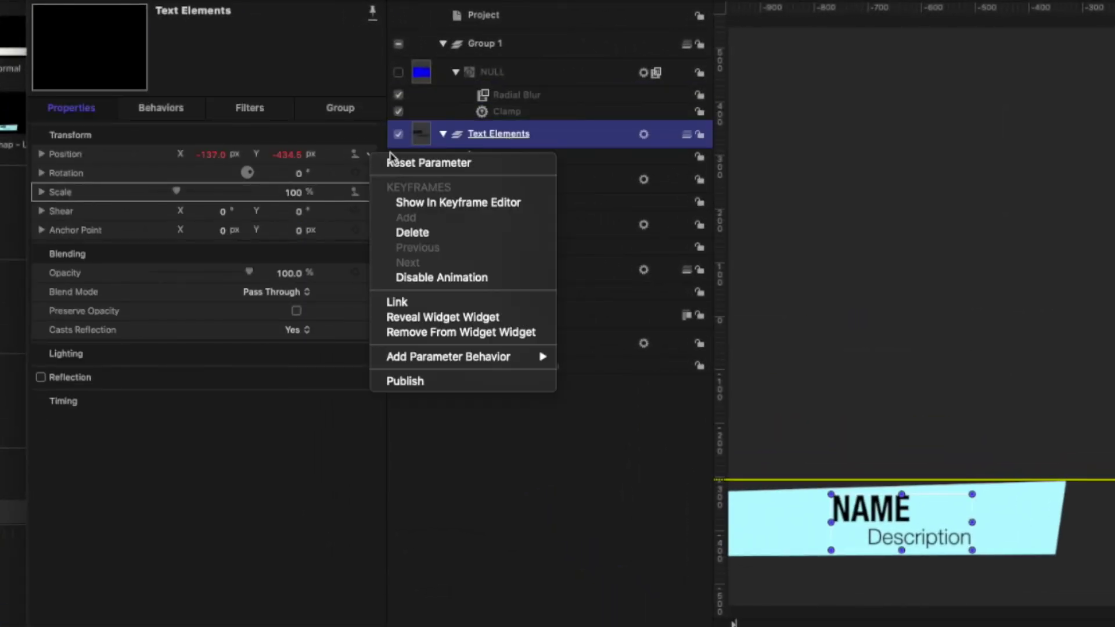
pyautogui.click(40, 155)
pyautogui.click(41, 154)
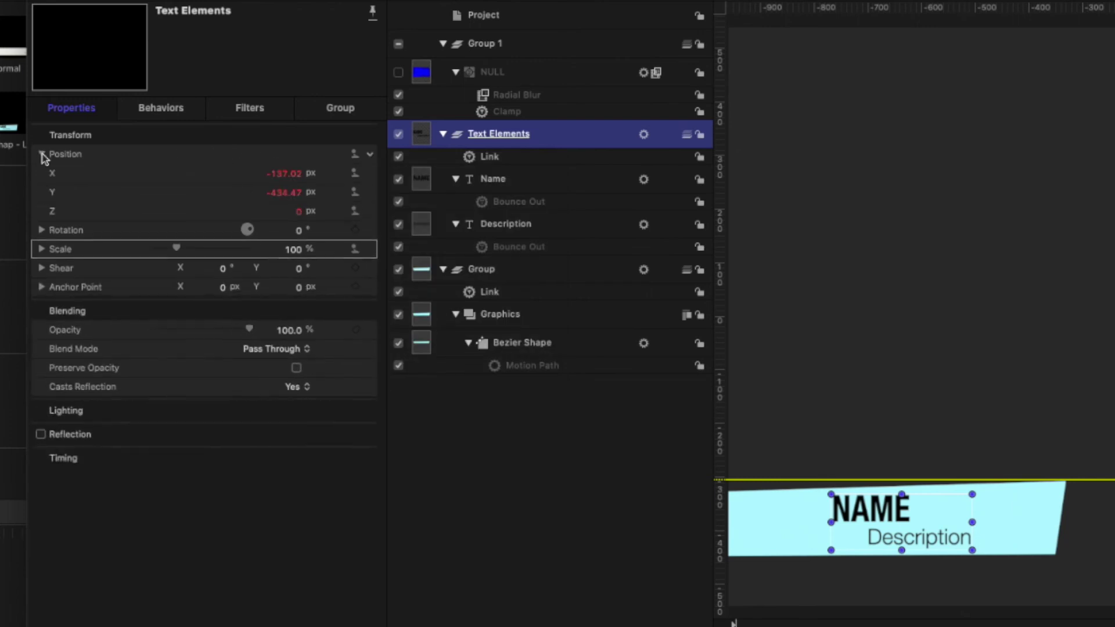
pyautogui.click(368, 193)
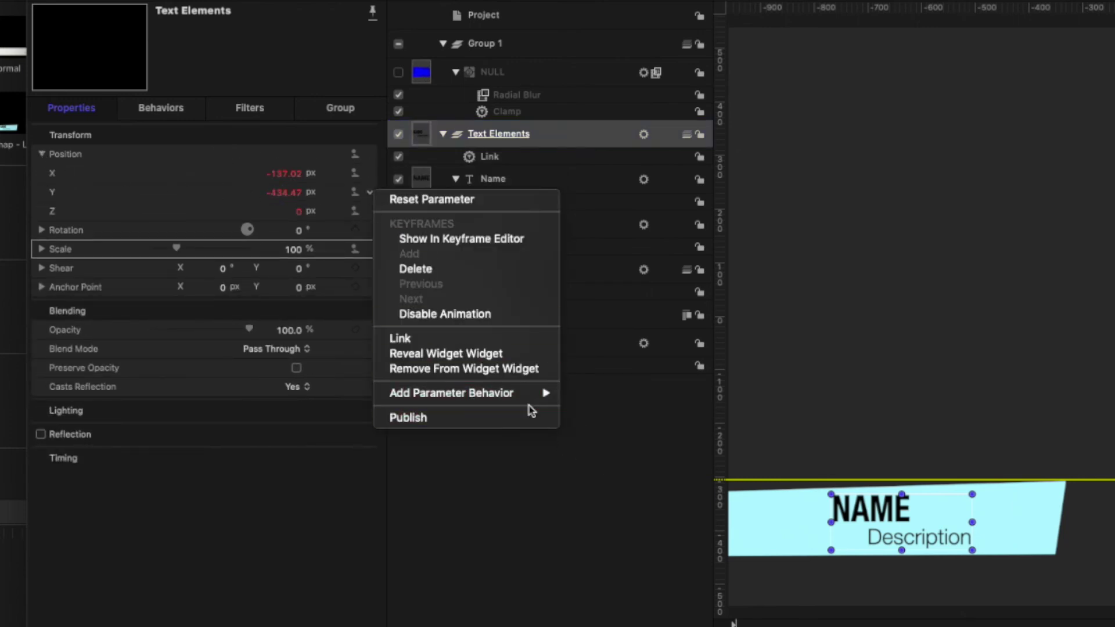
pyautogui.moveTo(538, 392)
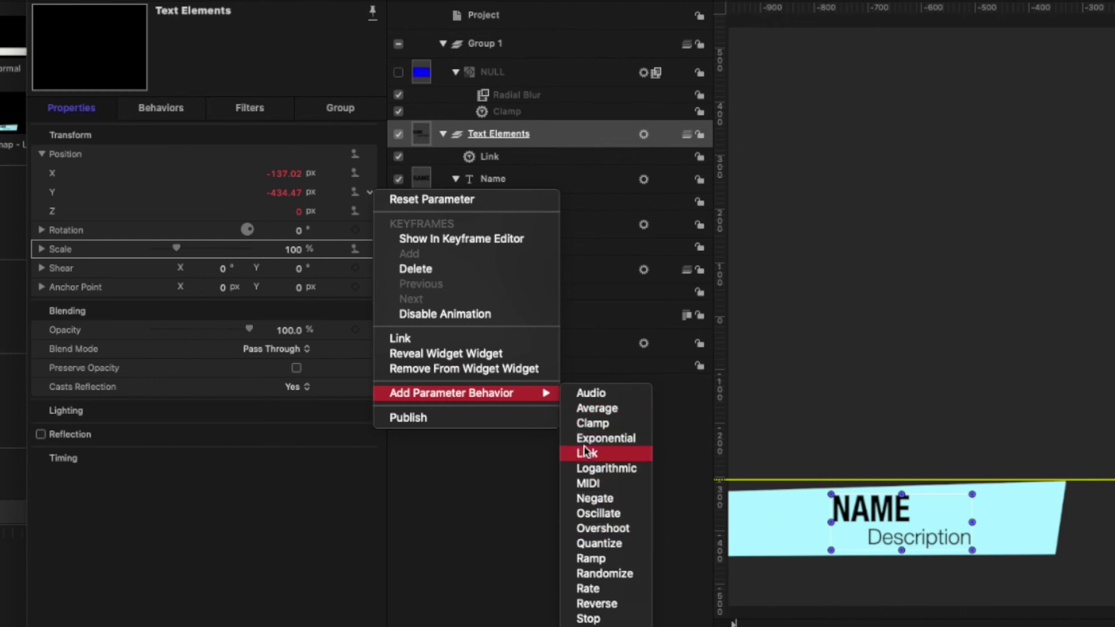
pyautogui.click(209, 555)
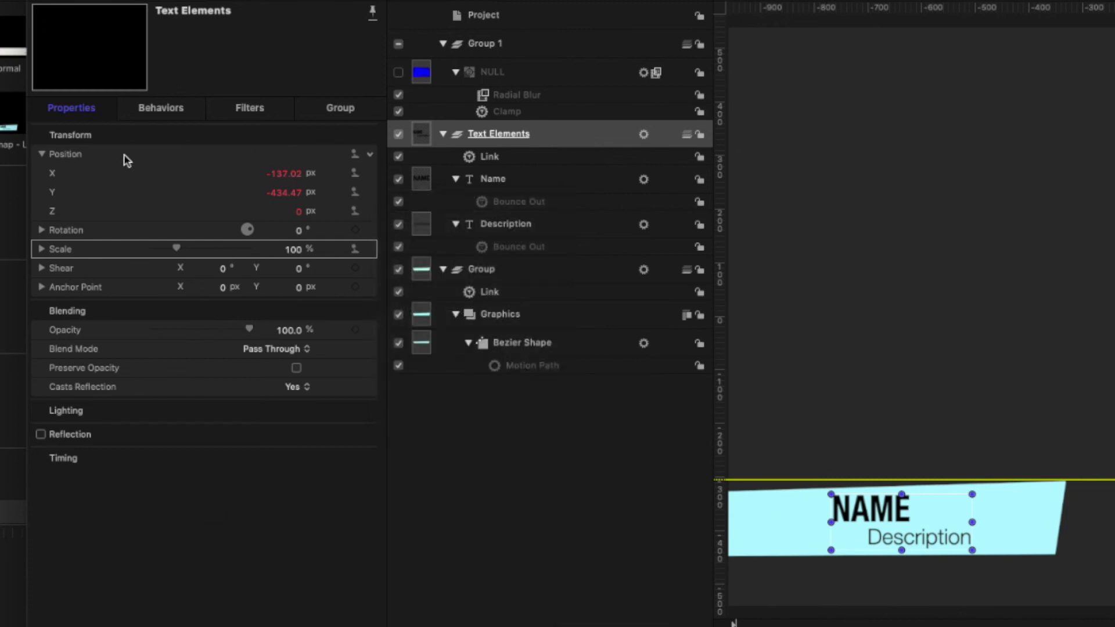
pyautogui.click(42, 154)
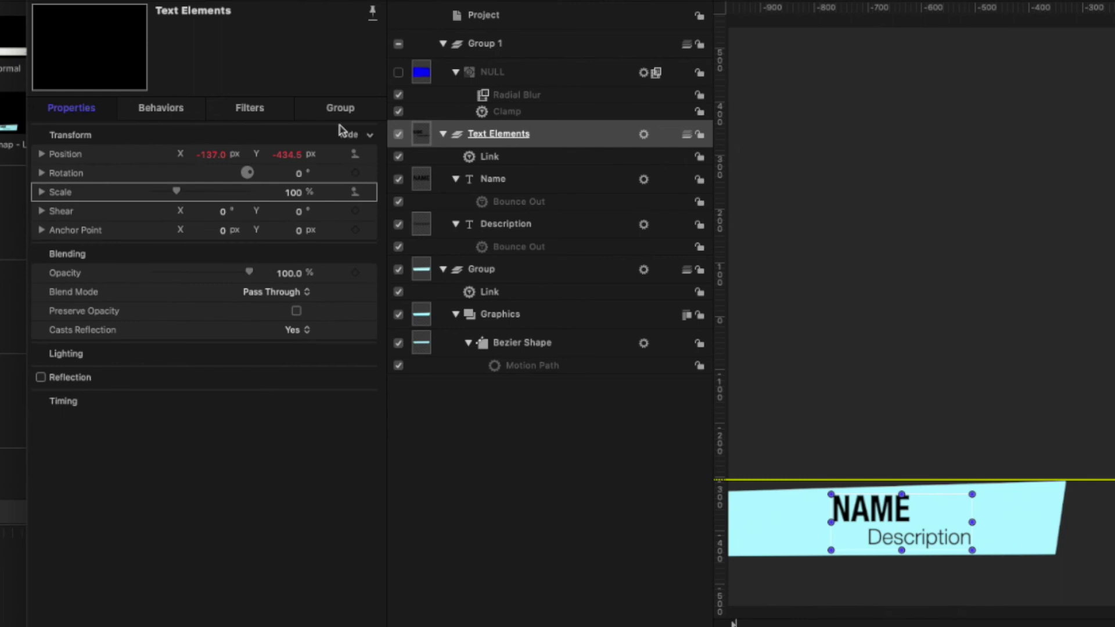
# - Set the Text Elements Link to drive Position Y, with the NULL as source object
pyautogui.click(506, 160)
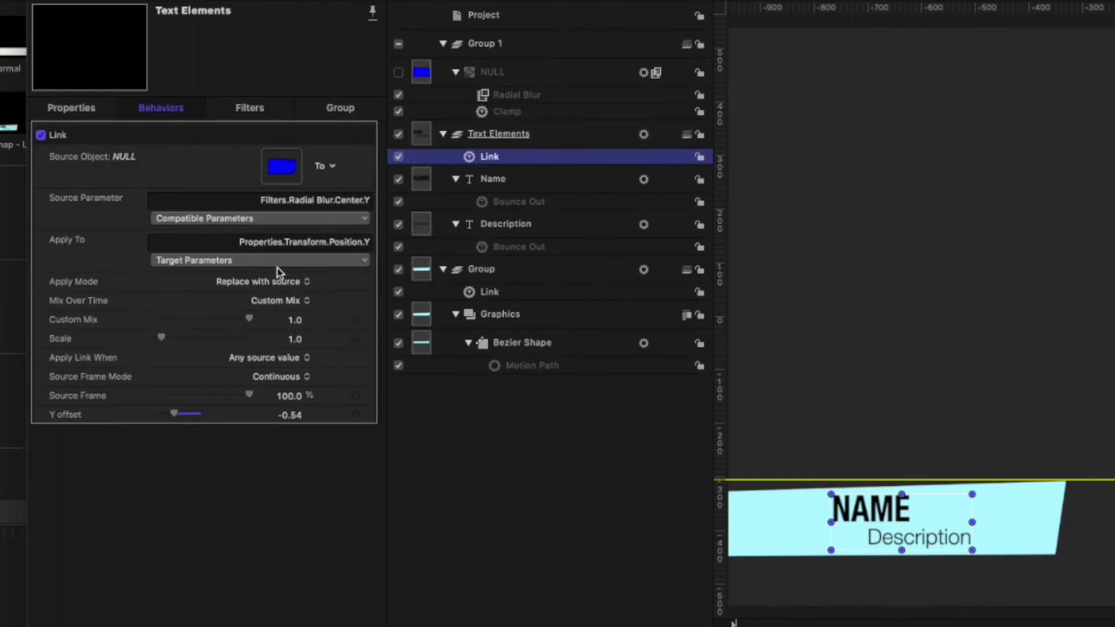
pyautogui.click(345, 265)
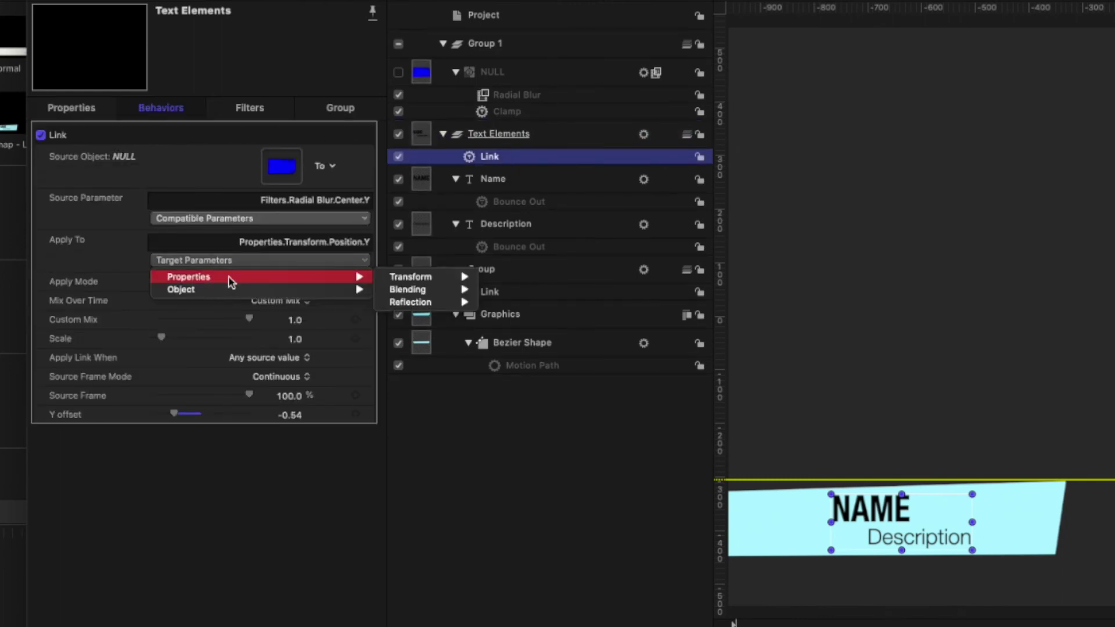
pyautogui.moveTo(349, 277)
pyautogui.moveTo(441, 278)
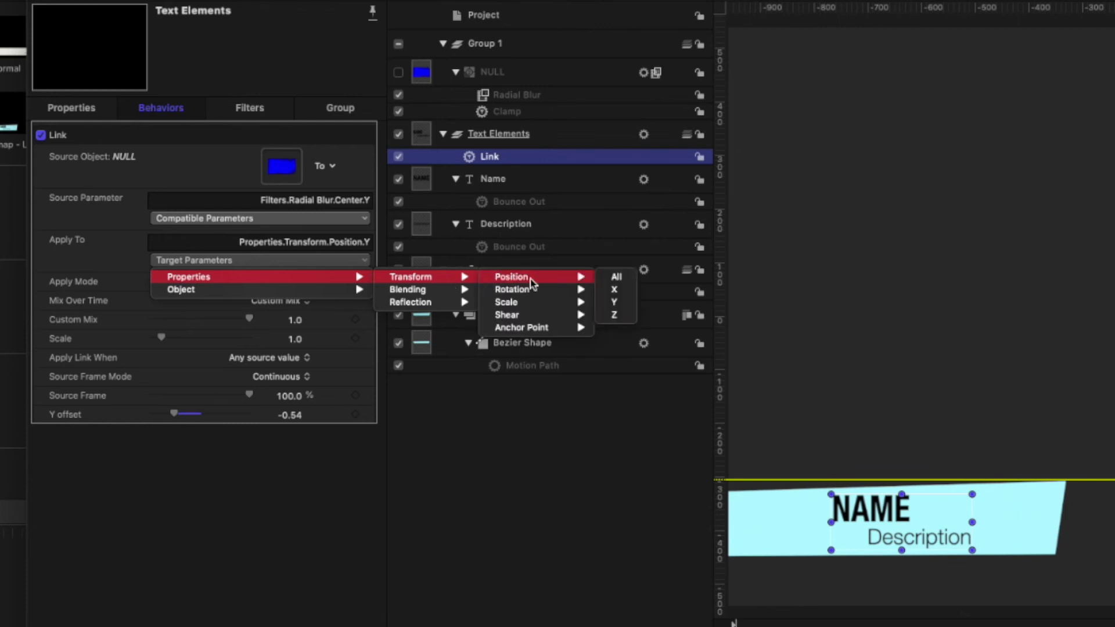
pyautogui.moveTo(575, 277)
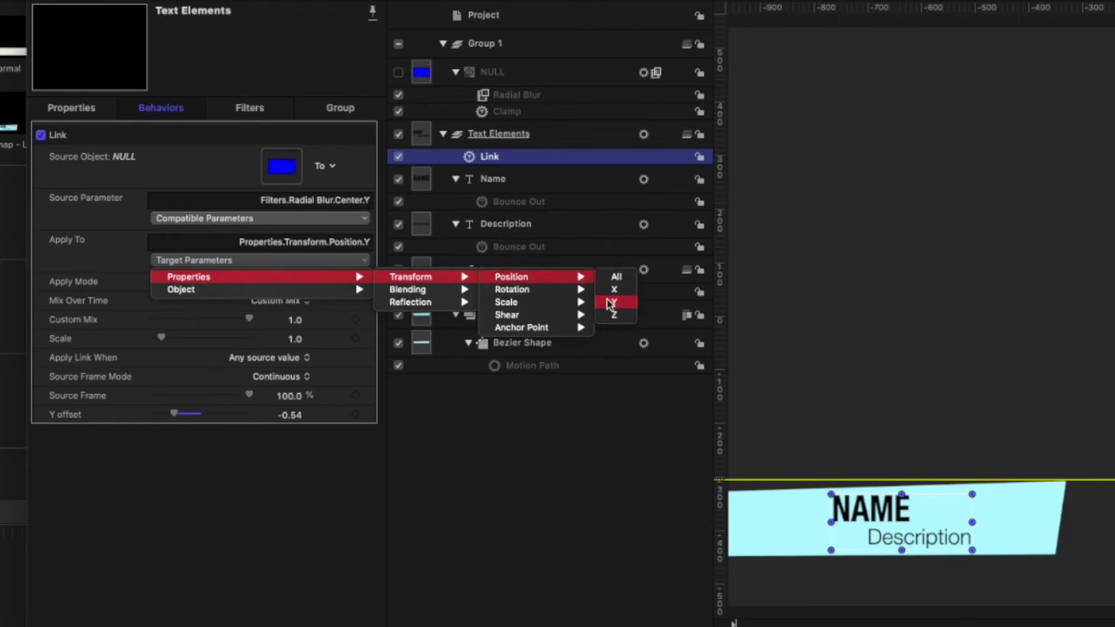
pyautogui.click(611, 303)
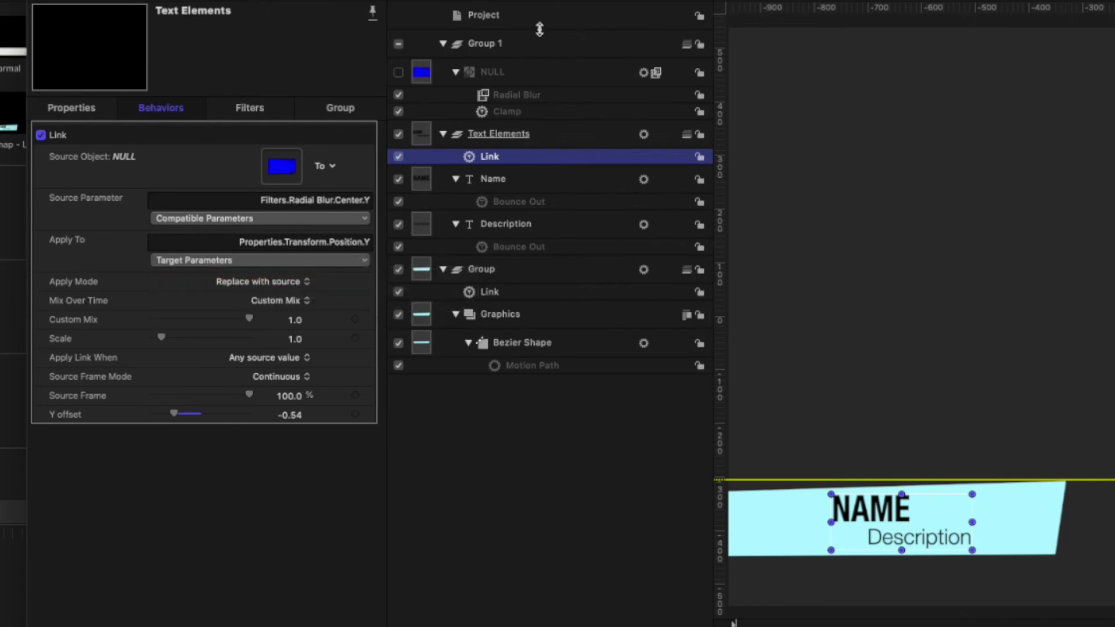
pyautogui.moveTo(421, 78); pyautogui.dragTo(272, 174)
# - Set the Link's compatible parameter to the NULL's Filters > Radial Blur > Center > Y
pyautogui.click(351, 219)
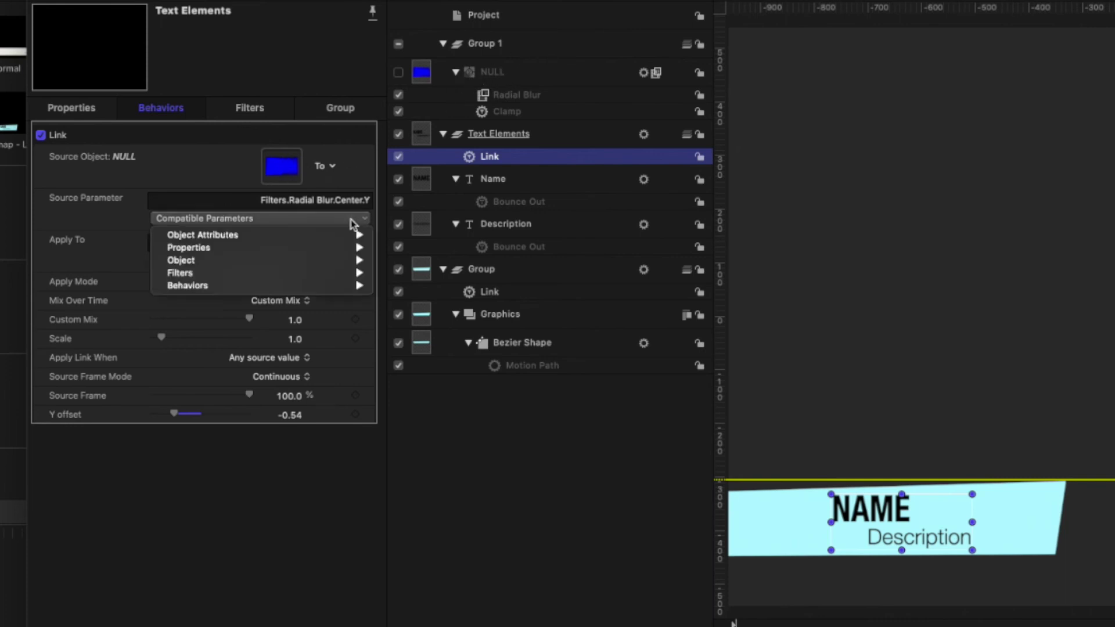
pyautogui.moveTo(273, 273)
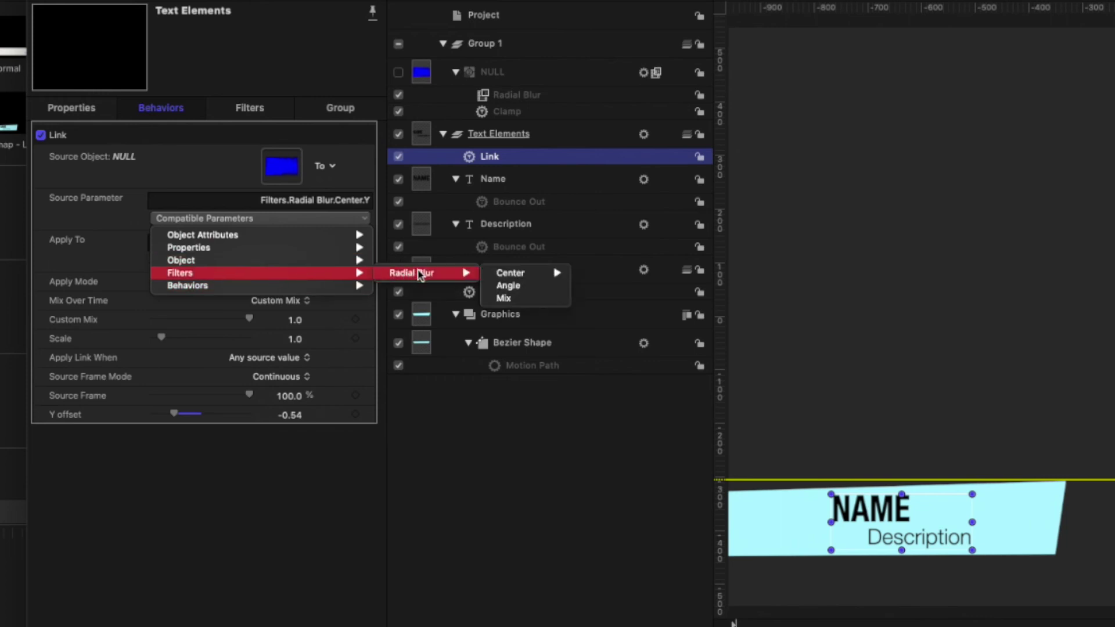
pyautogui.moveTo(518, 274)
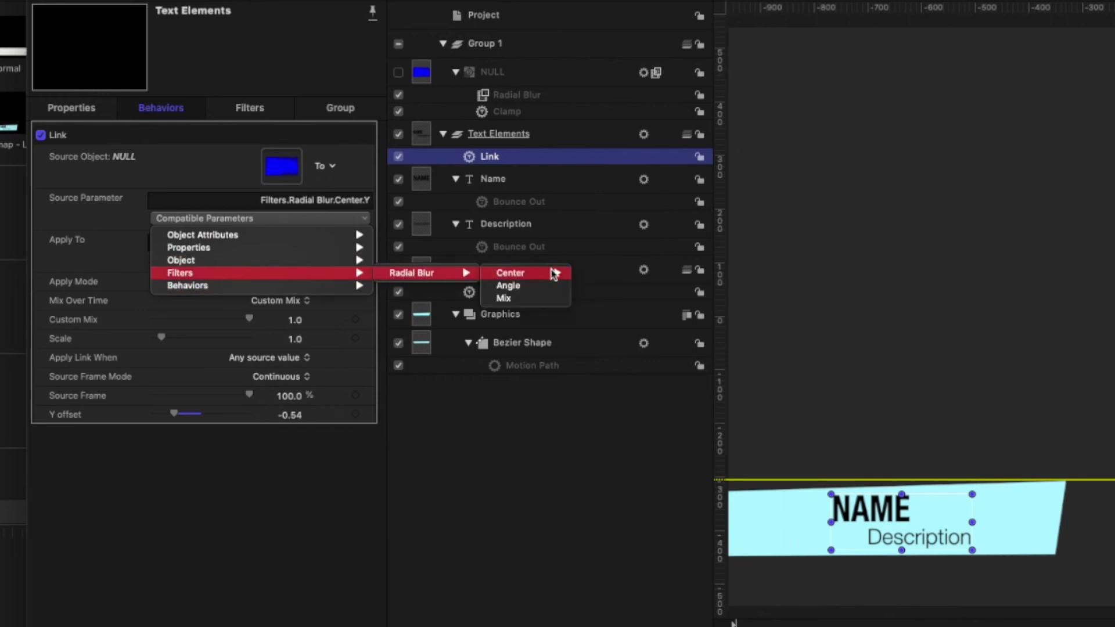
pyautogui.click(592, 287)
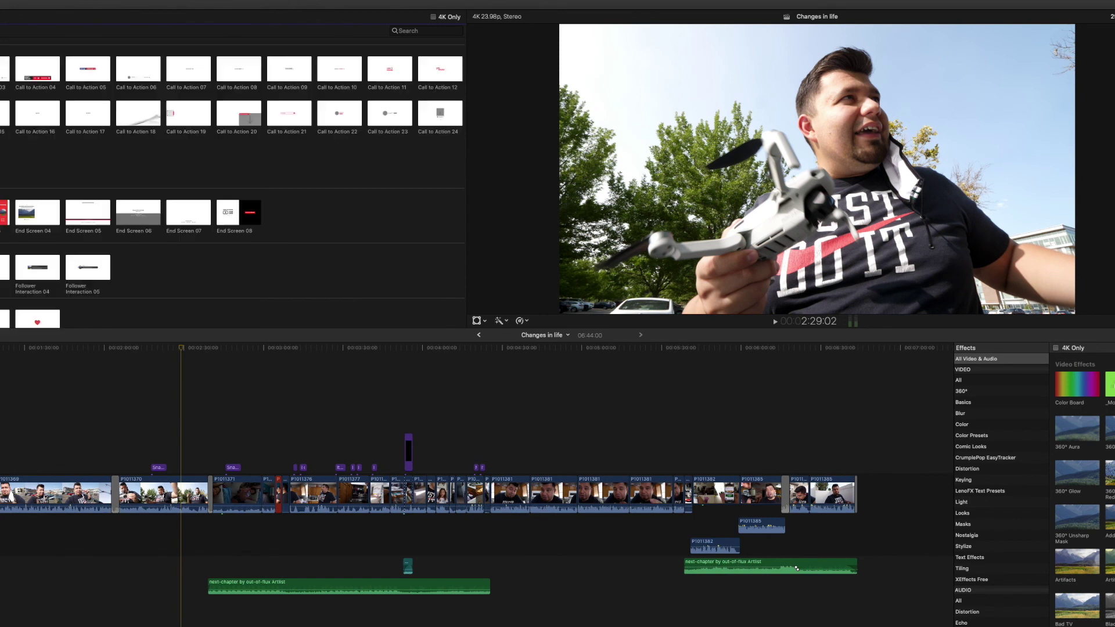
# - Place the Snap - Left copy title at the playhead, preview it, and move it higher in the frame
pyautogui.moveTo(87, 102); pyautogui.dragTo(181, 456)
pyautogui.press('space')
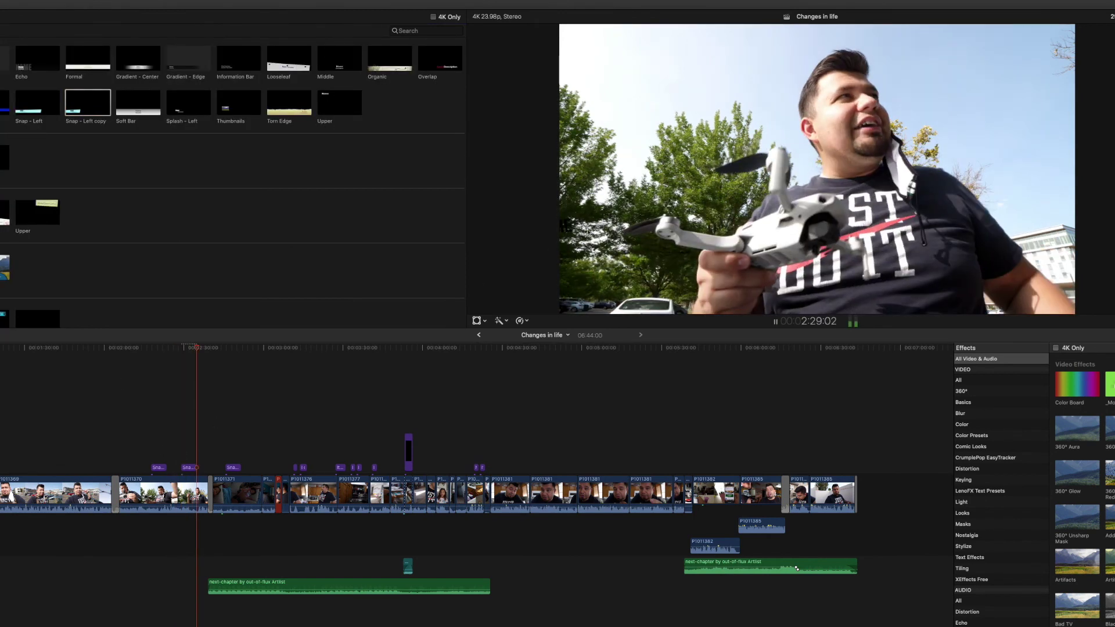
pyautogui.press('space')
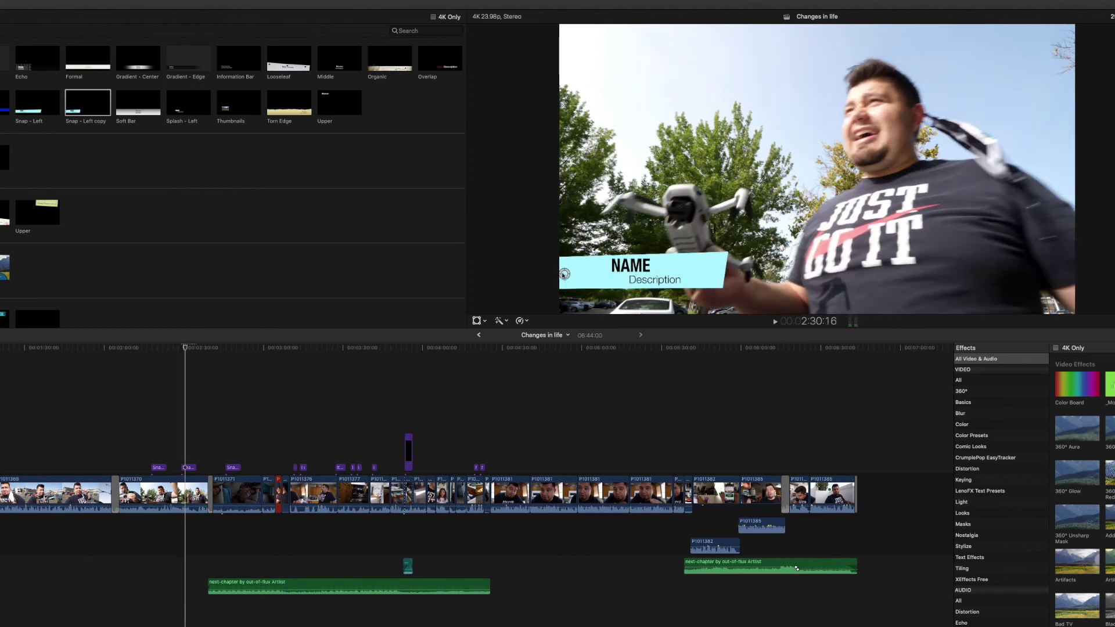
pyautogui.moveTo(564, 278); pyautogui.dragTo(563, 76)
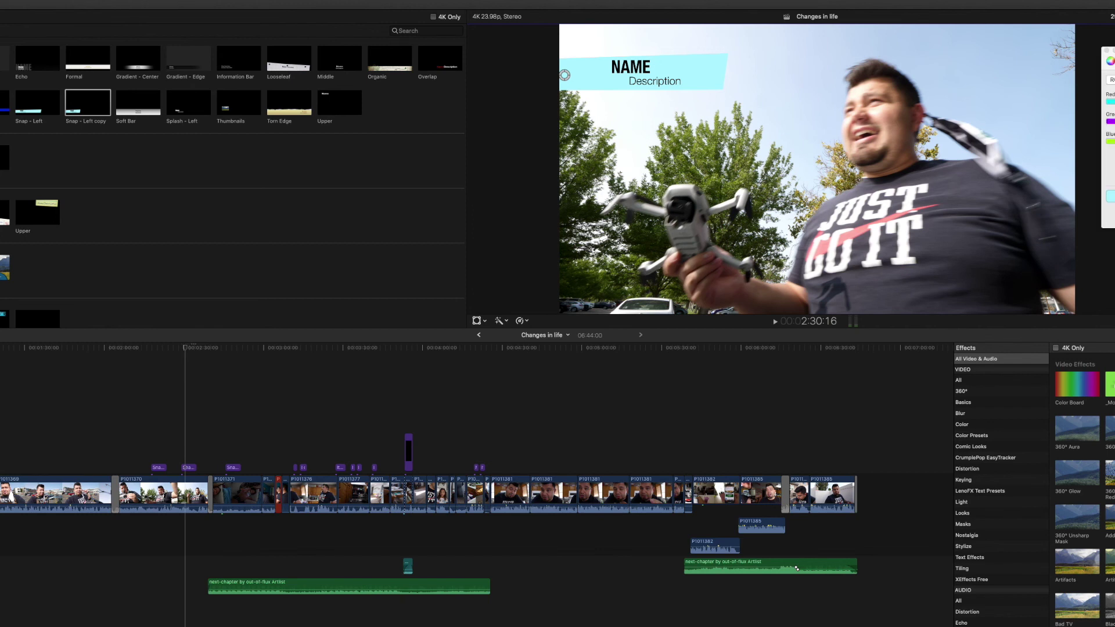
# - Close the colour picker, bring it back with Shift-Cmd-C, and close it again
pyautogui.click(1106, 52)
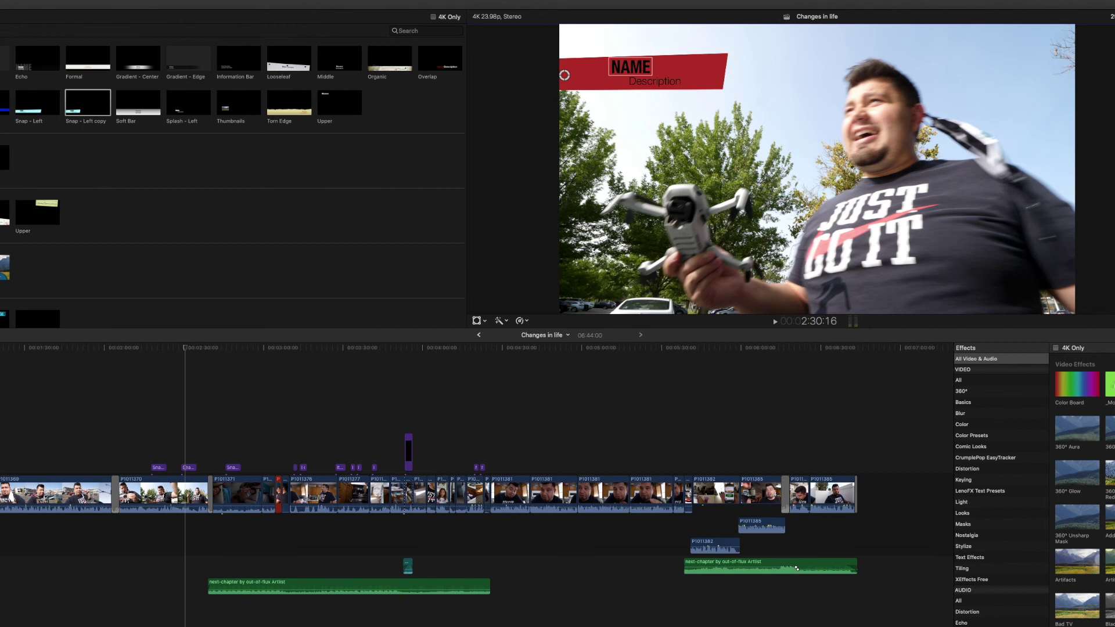
pyautogui.press('shift+super+c')
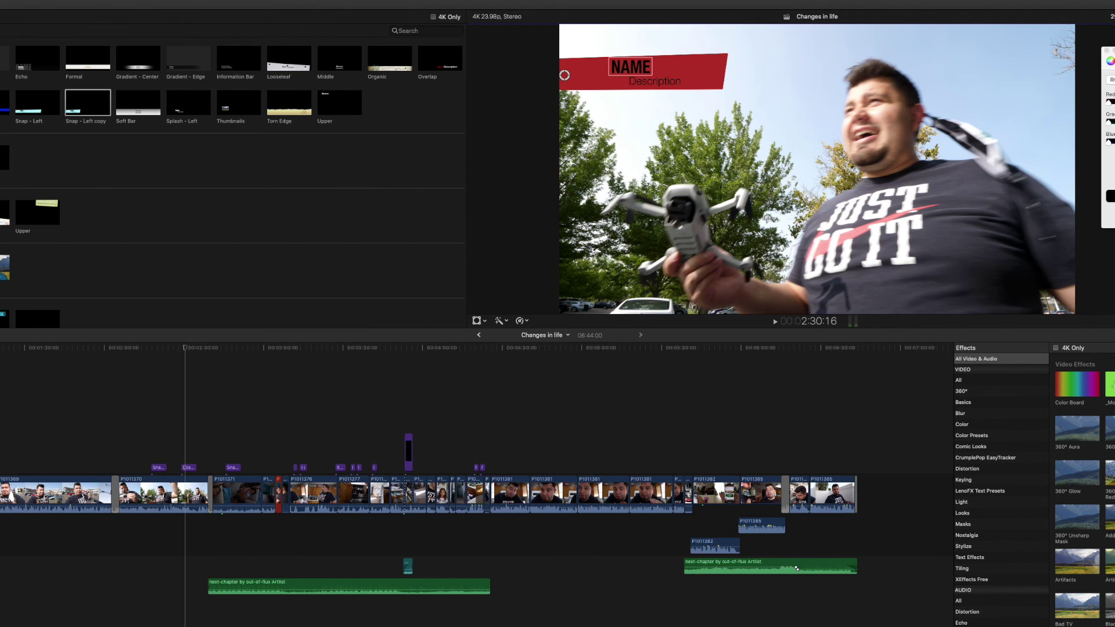
pyautogui.click(1106, 51)
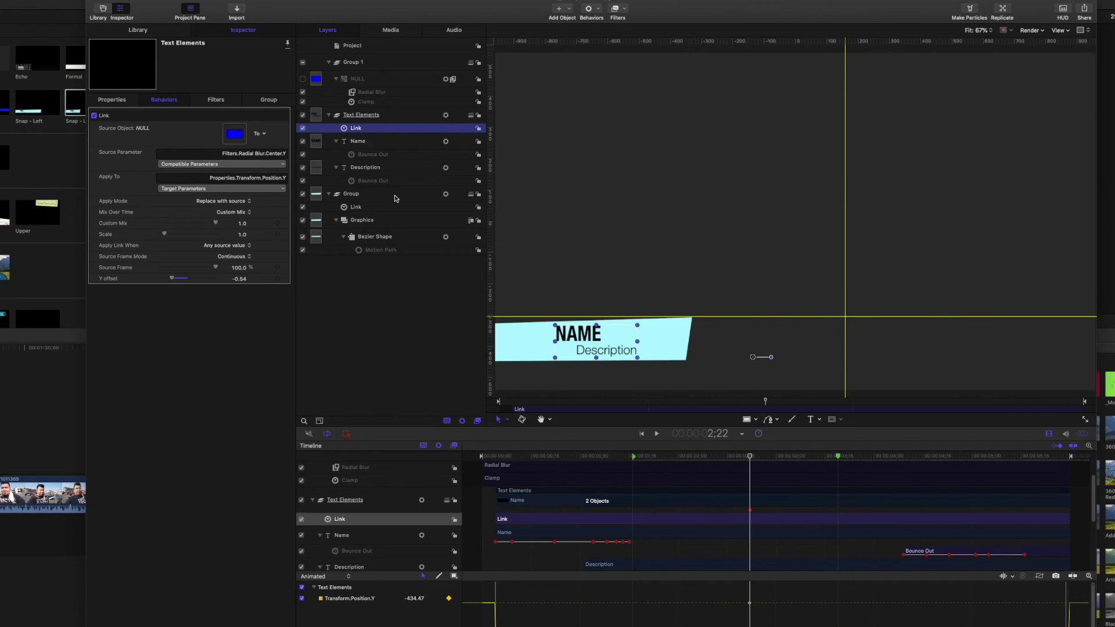
# - Check the Name layer's text colour animation options, then show the project's published parameters
pyautogui.click(358, 143)
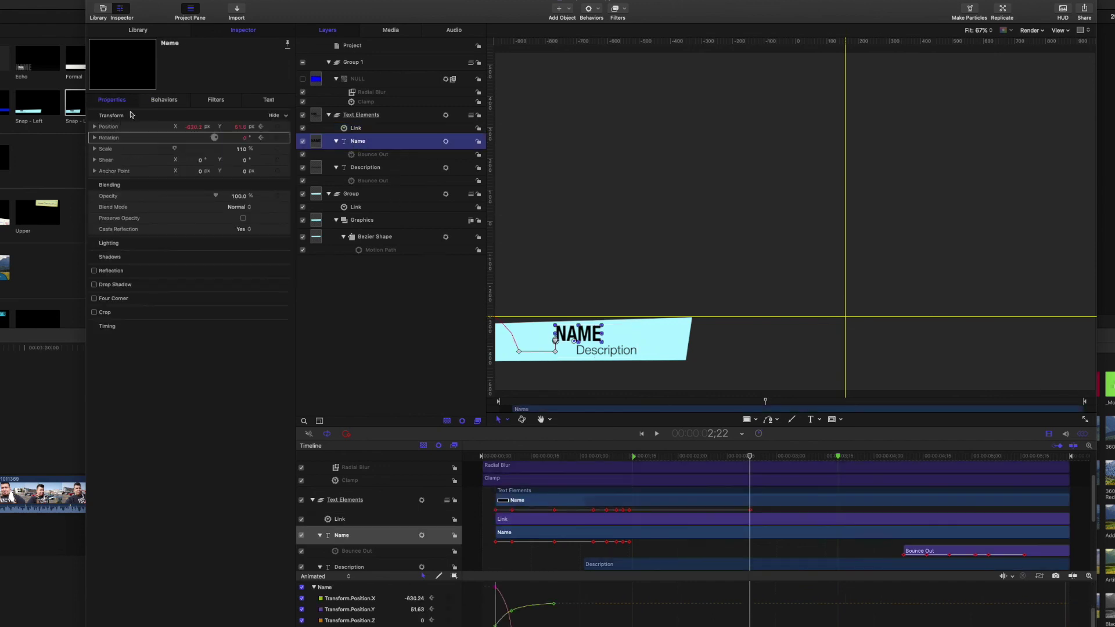
pyautogui.click(254, 106)
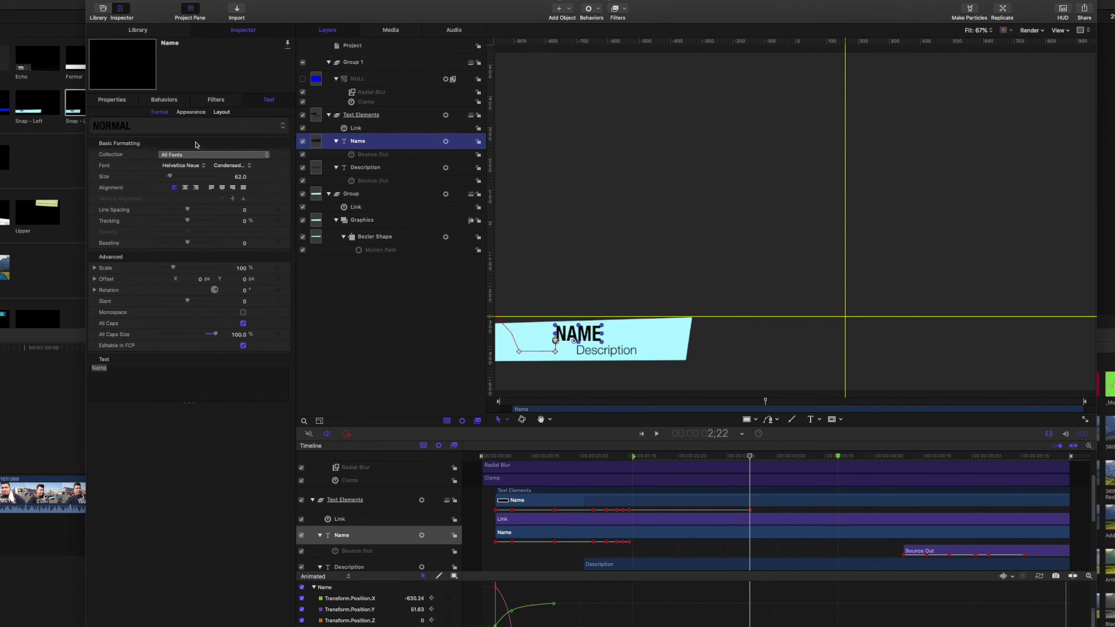
pyautogui.click(191, 111)
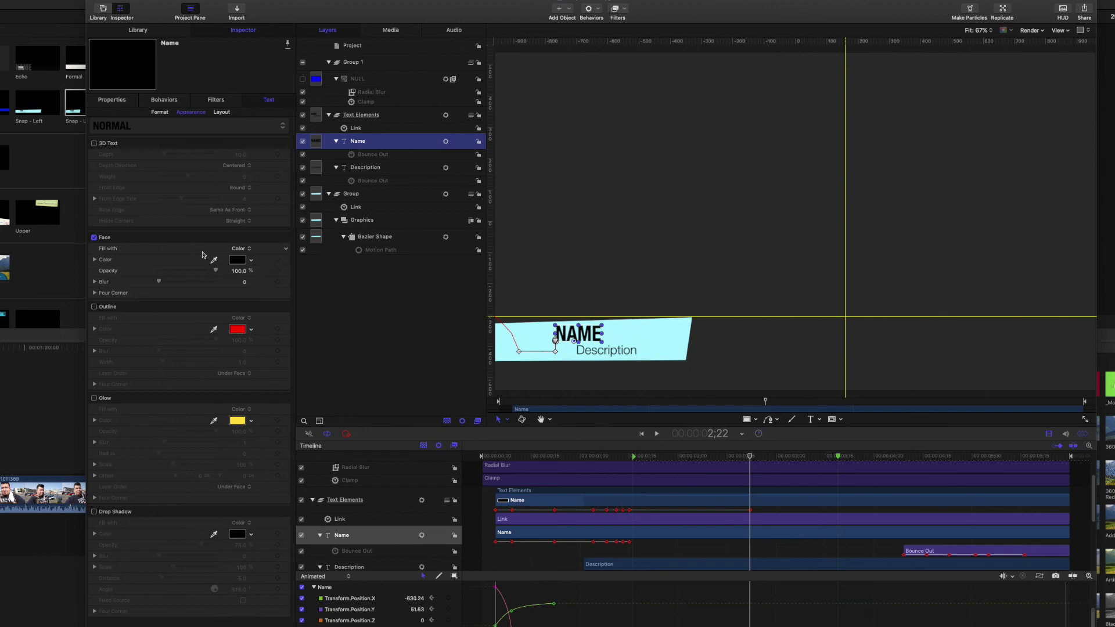
pyautogui.click(285, 261)
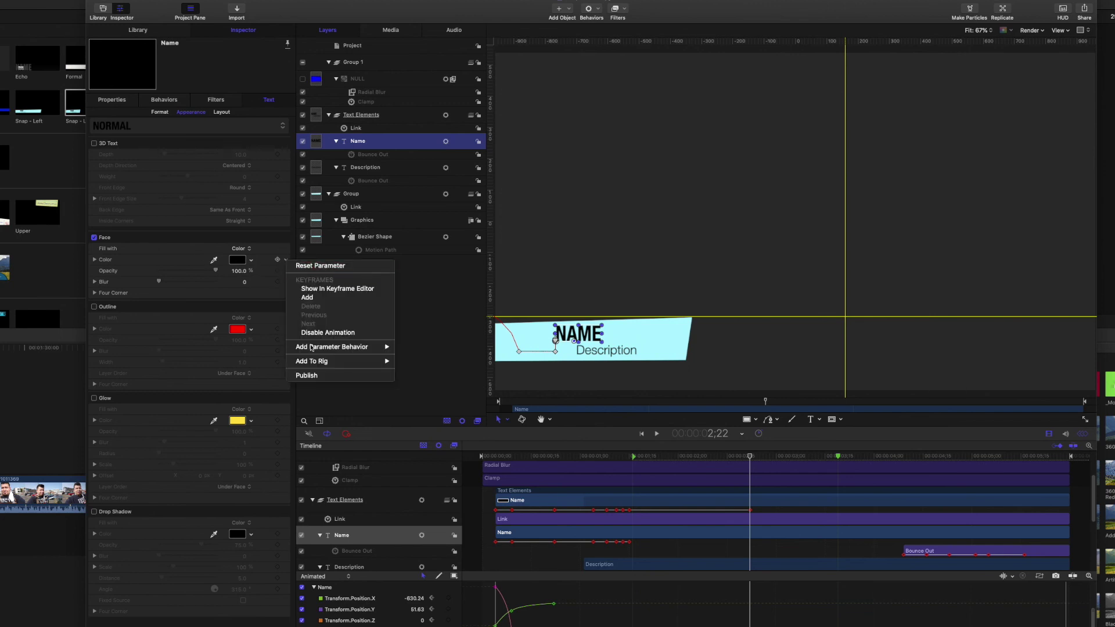
pyautogui.click(425, 338)
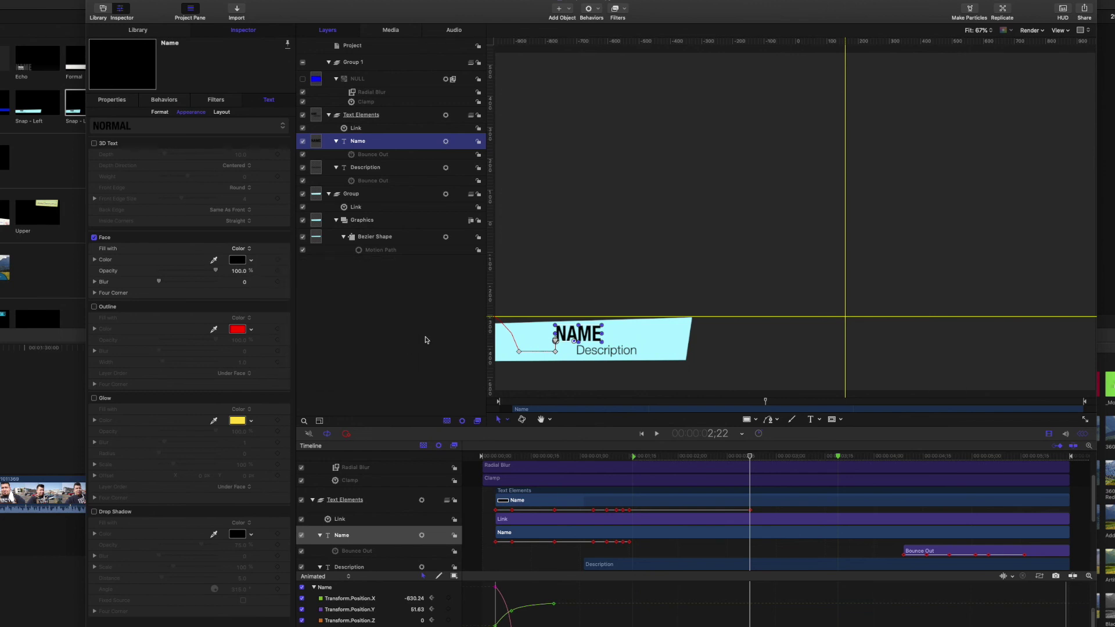
pyautogui.click(379, 46)
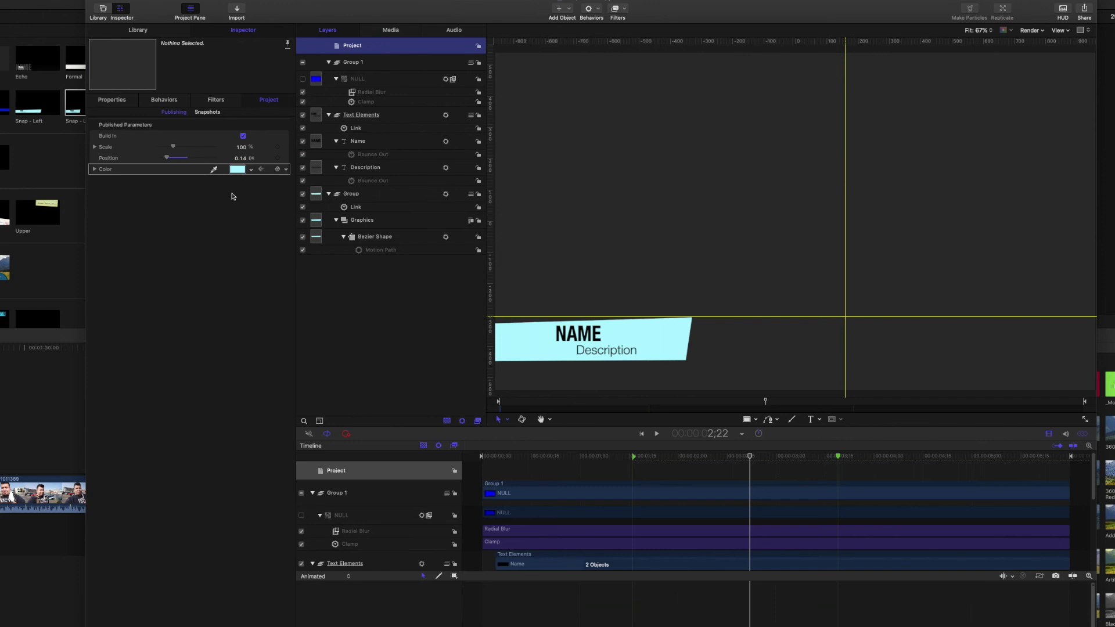
# - Move Color above Scale in Published Parameters and add a Build Out - Optional marker at 3;29
pyautogui.moveTo(139, 169)
pyautogui.mouseDown()
pyautogui.moveTo(132, 143)
pyautogui.moveTo(130, 153)
pyautogui.mouseUp()
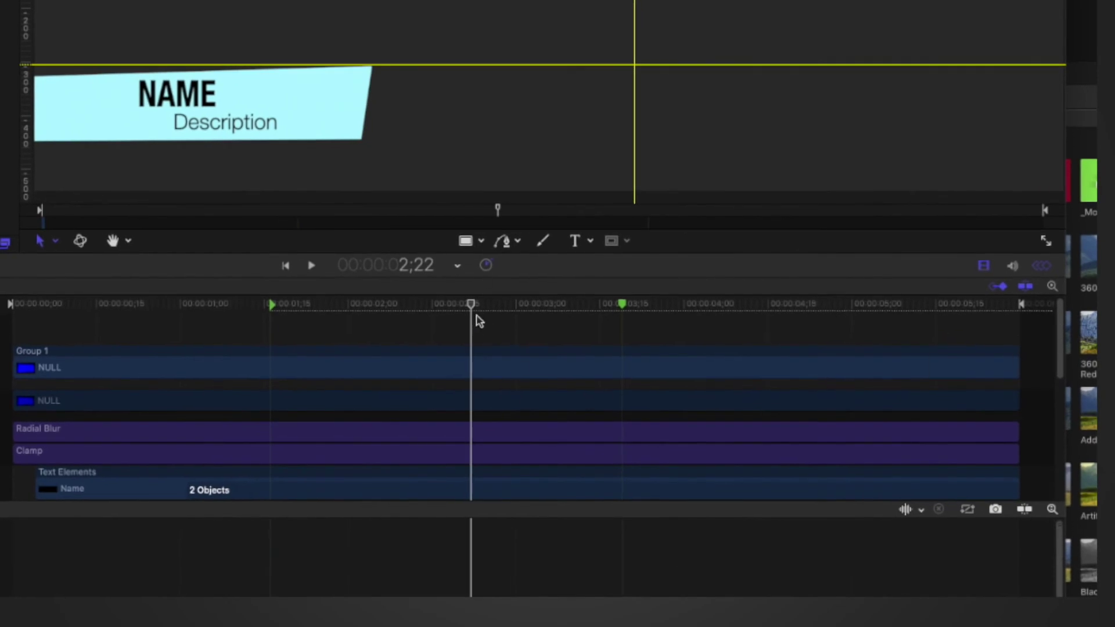
pyautogui.moveTo(465, 311); pyautogui.dragTo(685, 335)
pyautogui.rightClick(685, 300)
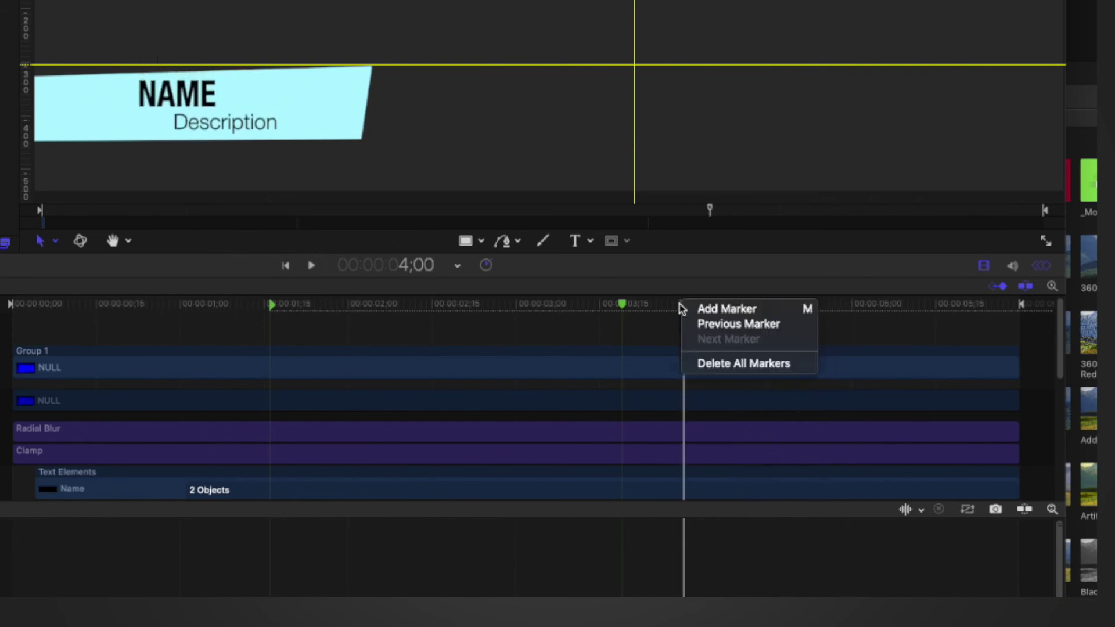
pyautogui.click(702, 309)
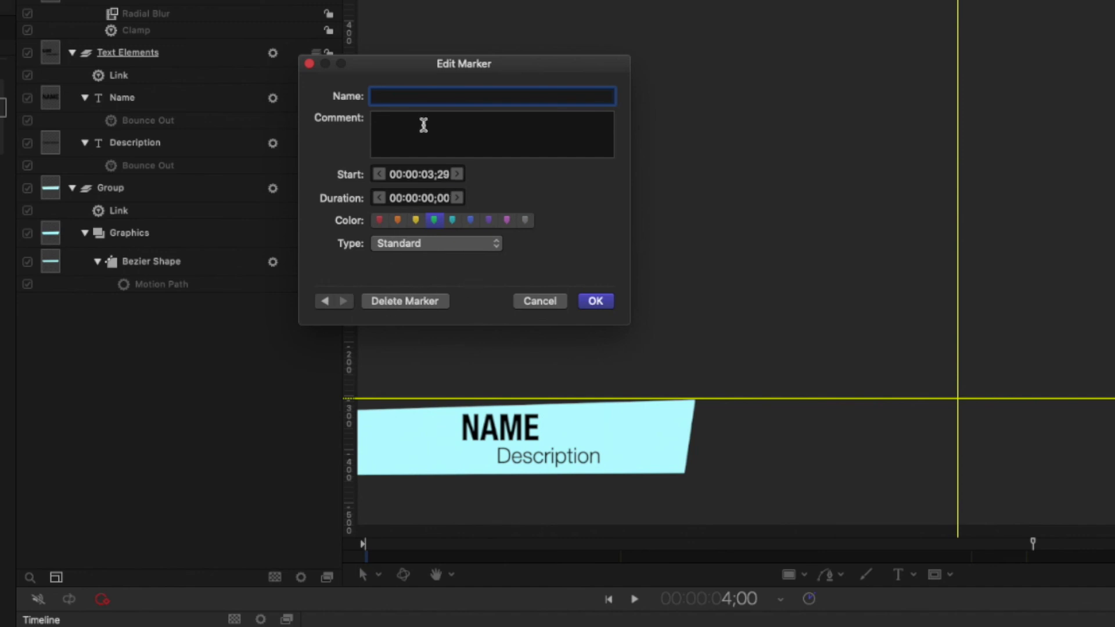
pyautogui.click(440, 244)
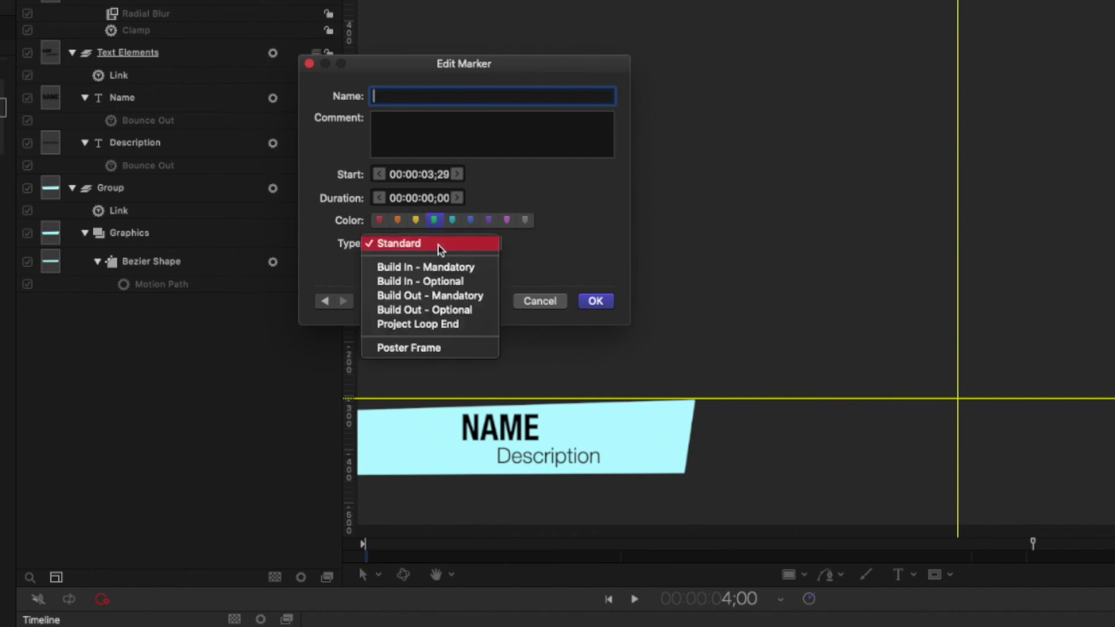
pyautogui.click(453, 314)
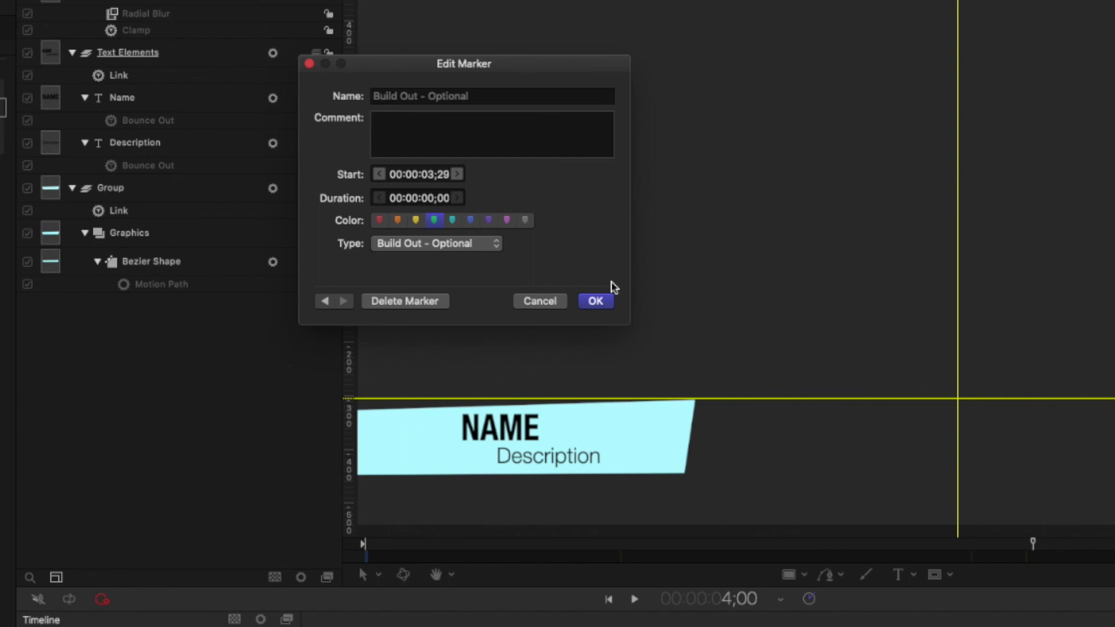
pyautogui.click(596, 301)
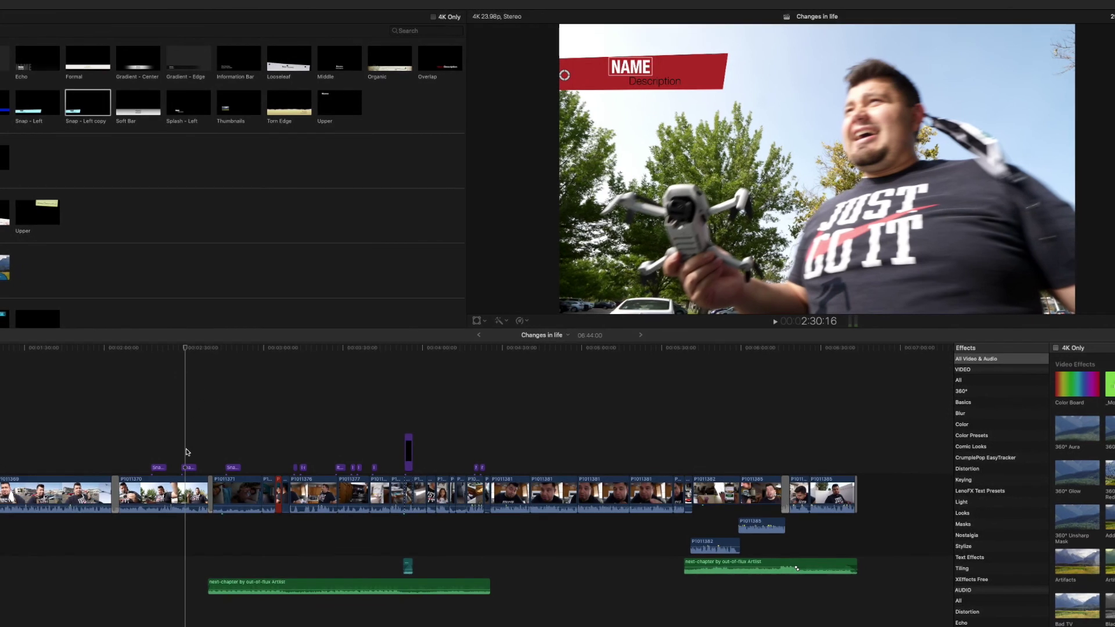
# - Delete the old red title clip and play back the edit with the updated title
pyautogui.click(188, 467)
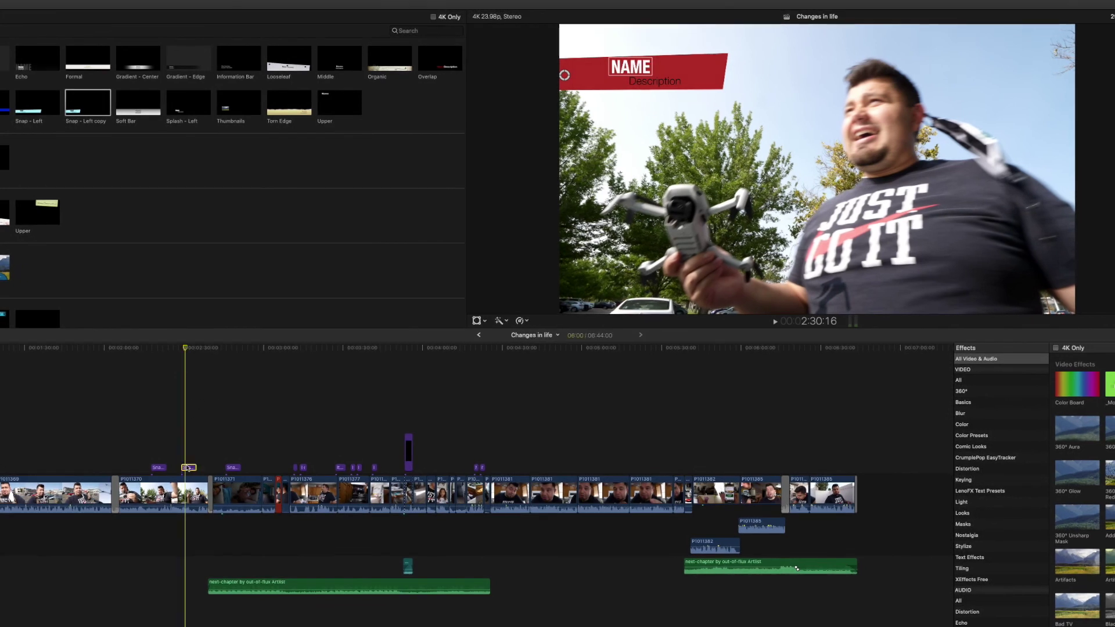
pyautogui.press('Delete')
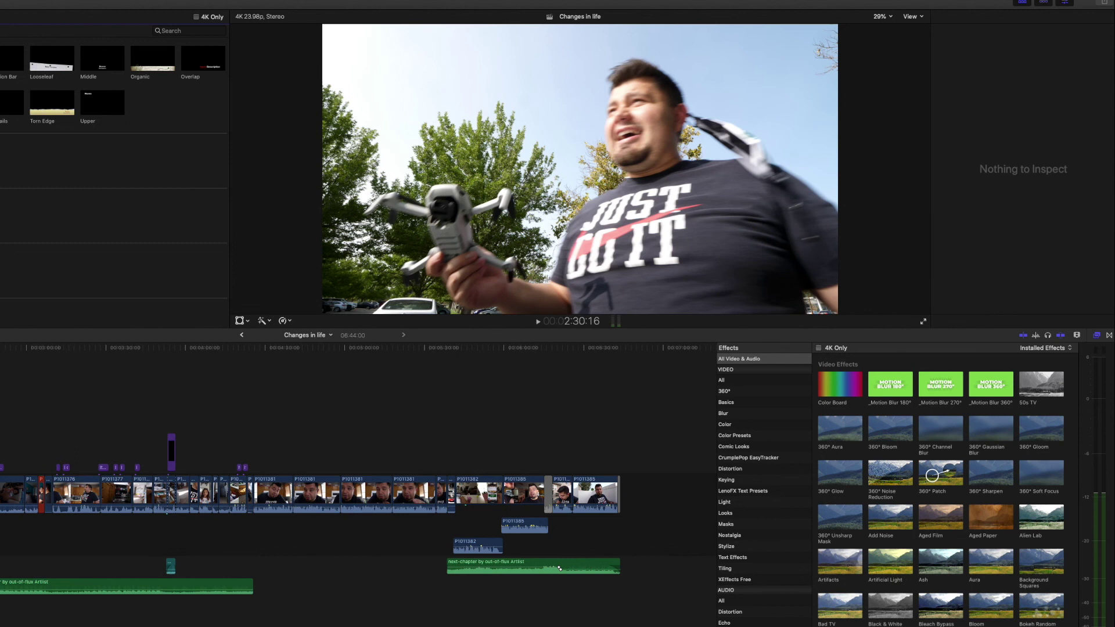
pyautogui.press('space')
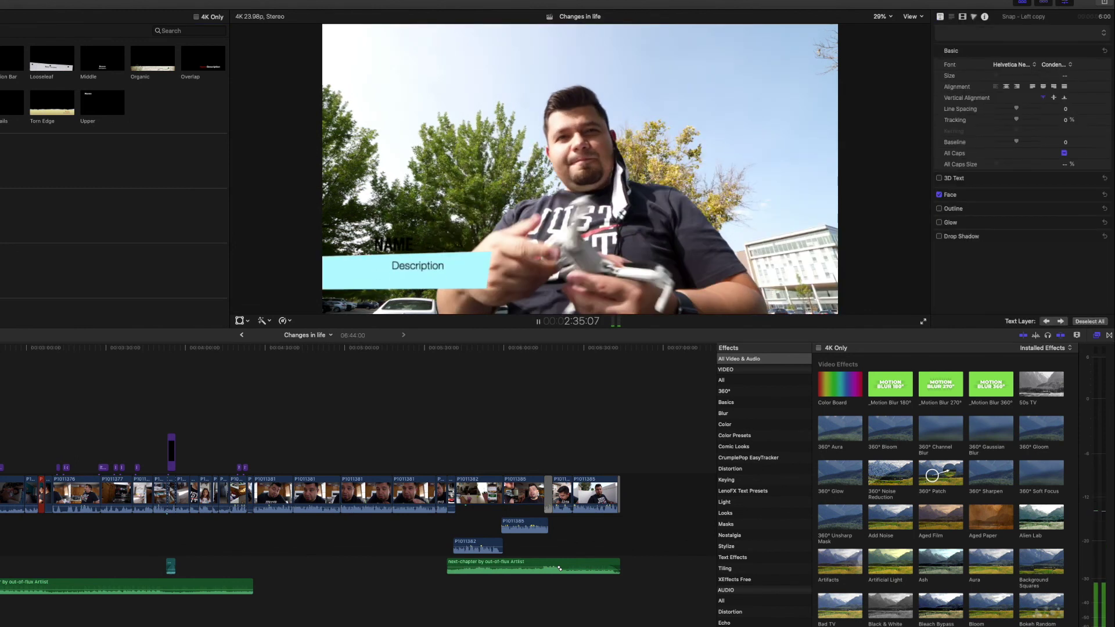
pyautogui.press('space')
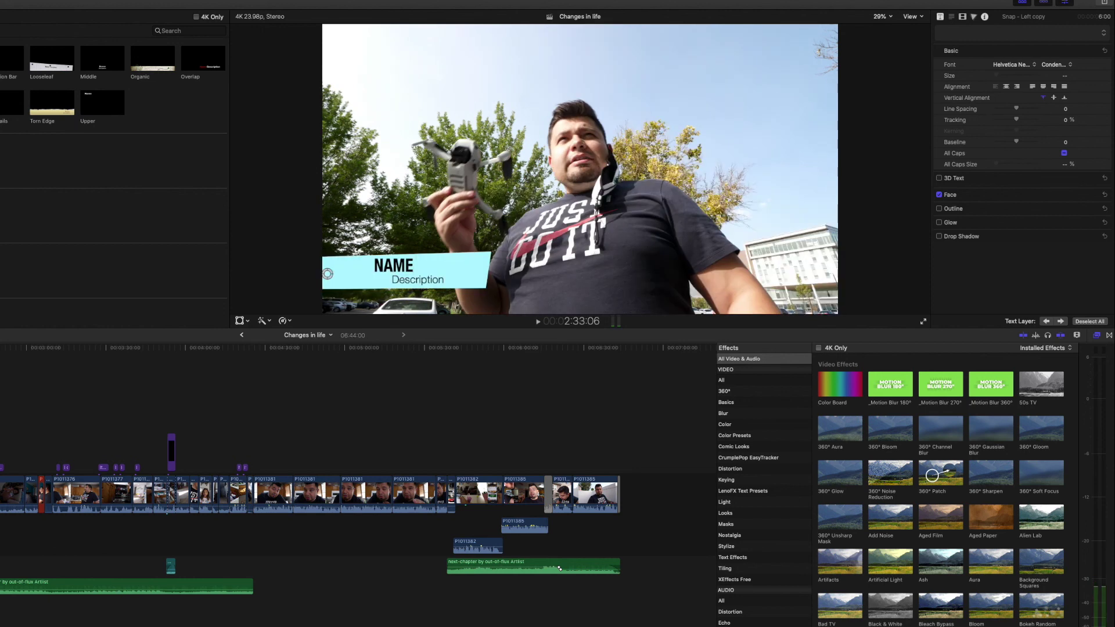
# - Show the title's Build In/Build Out options in the inspector and play the title to its end
pyautogui.click(941, 18)
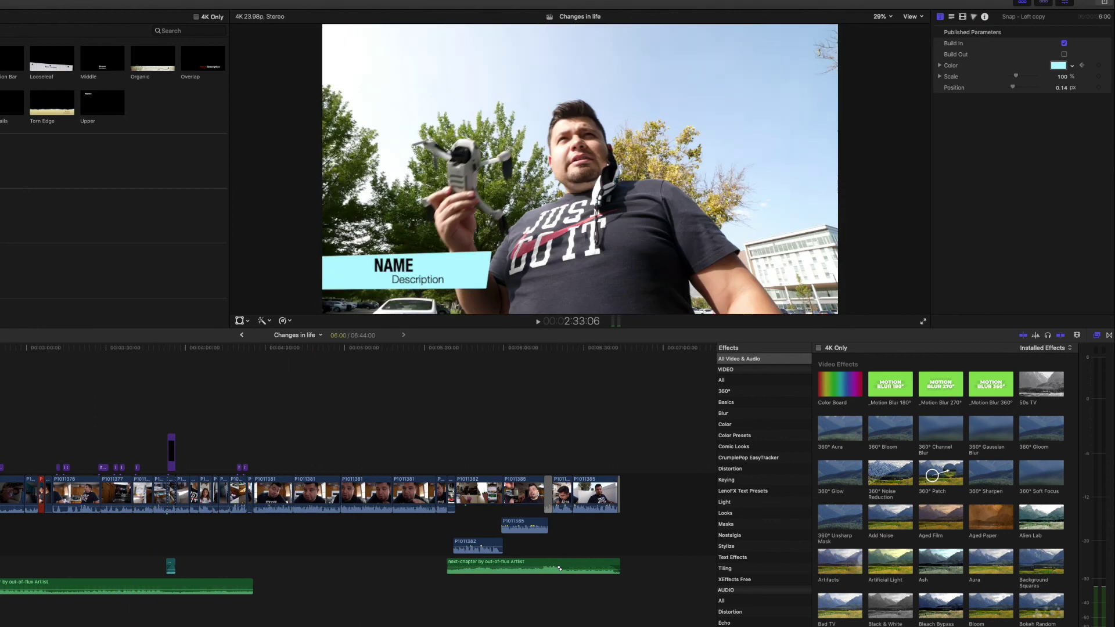
pyautogui.press('space')
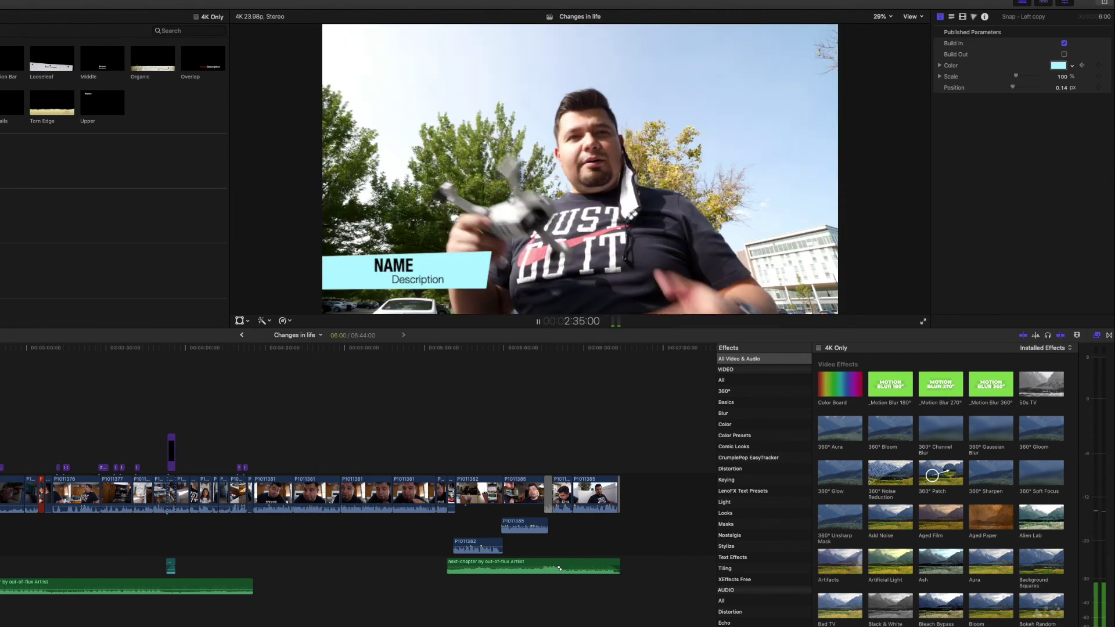
pyautogui.press('space')
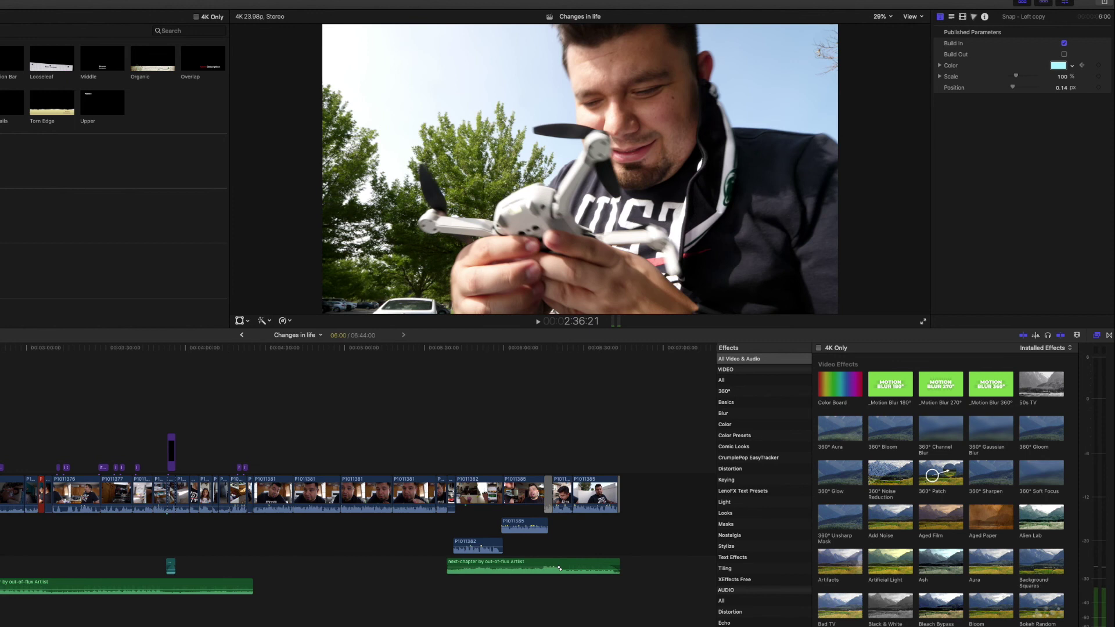